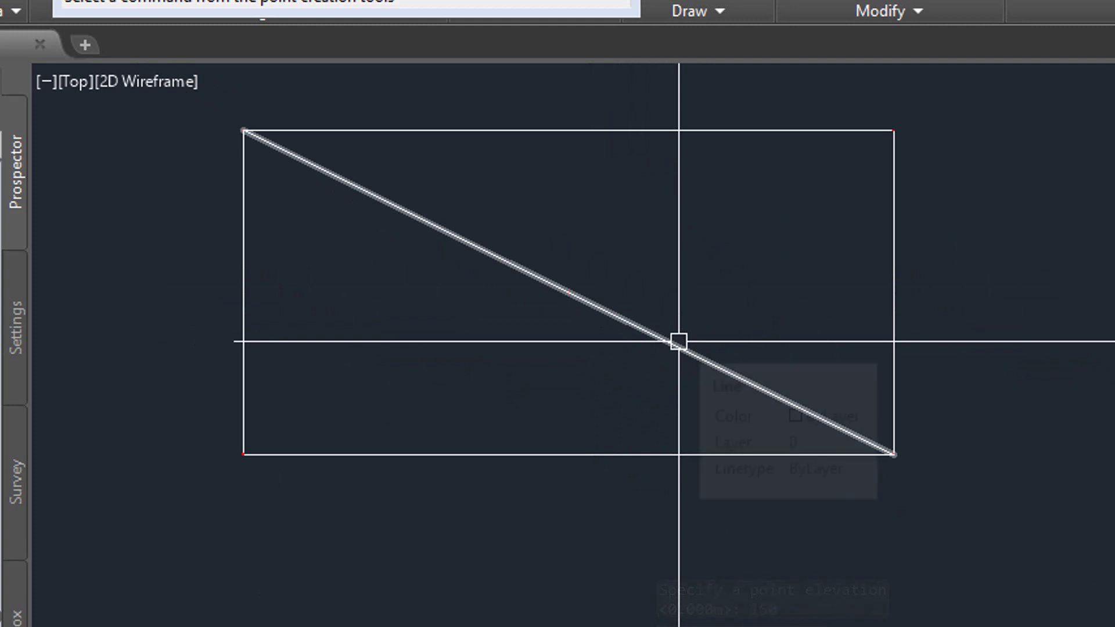
Set the drawing's point style to the circle crossed by an X, with the size relative to the screen.
type("PTYPE")
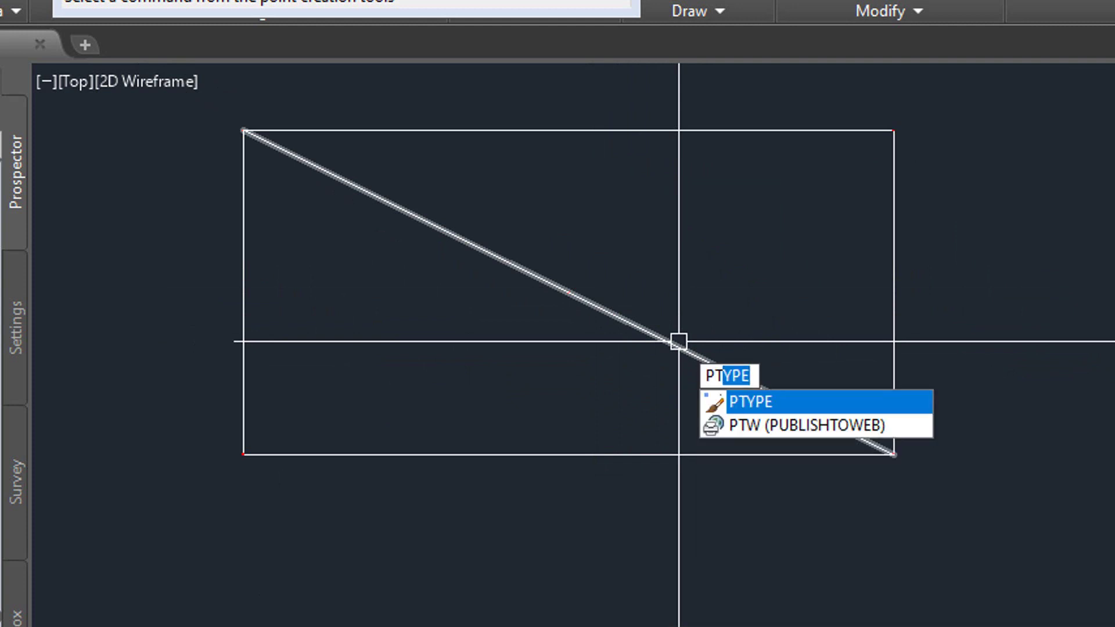
left_click(772, 402)
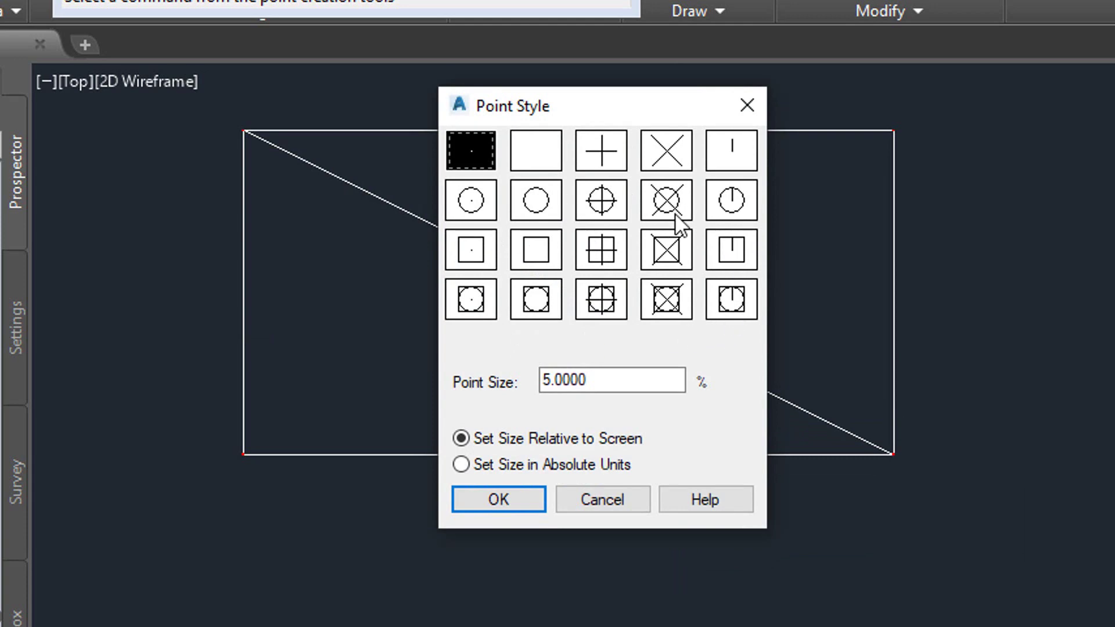
left_click(670, 197)
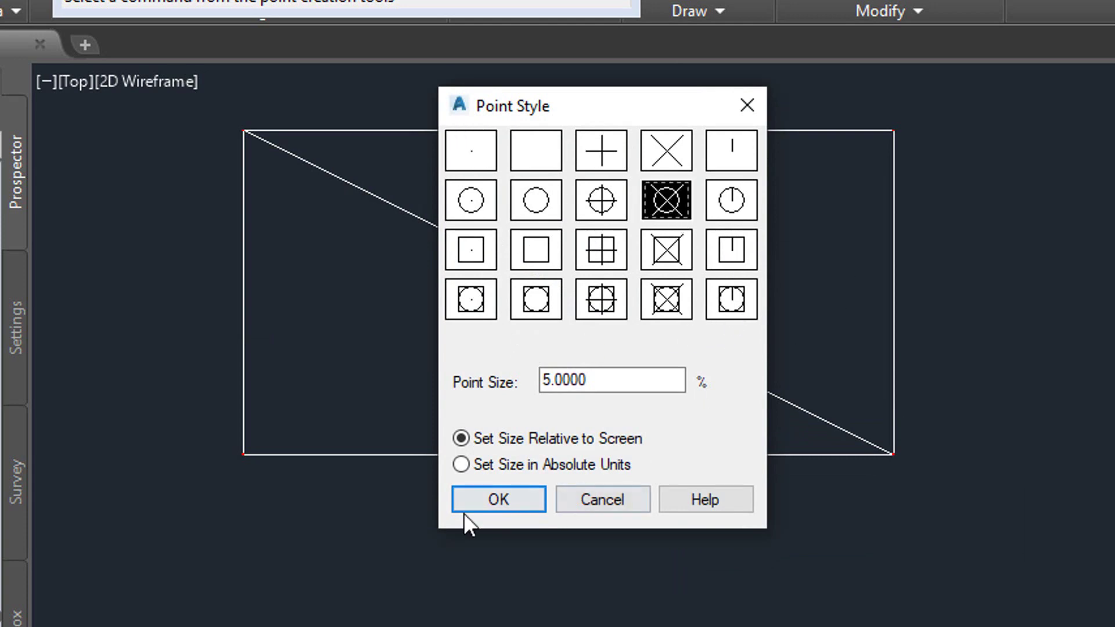
left_click(499, 500)
scroll(828, 474, "up", 5)
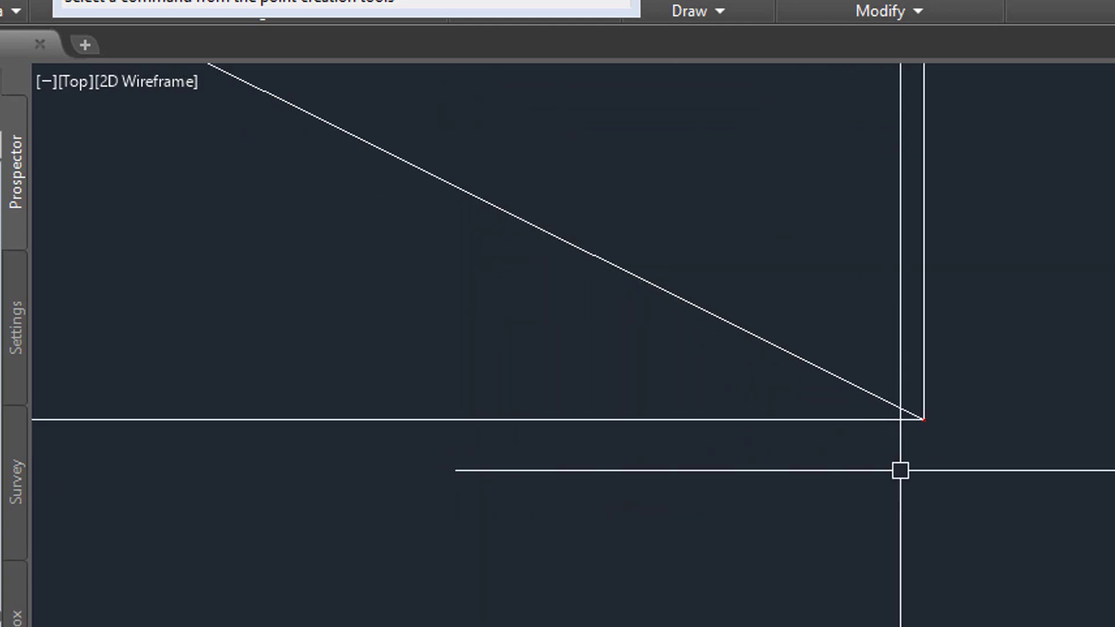
left_click(887, 367)
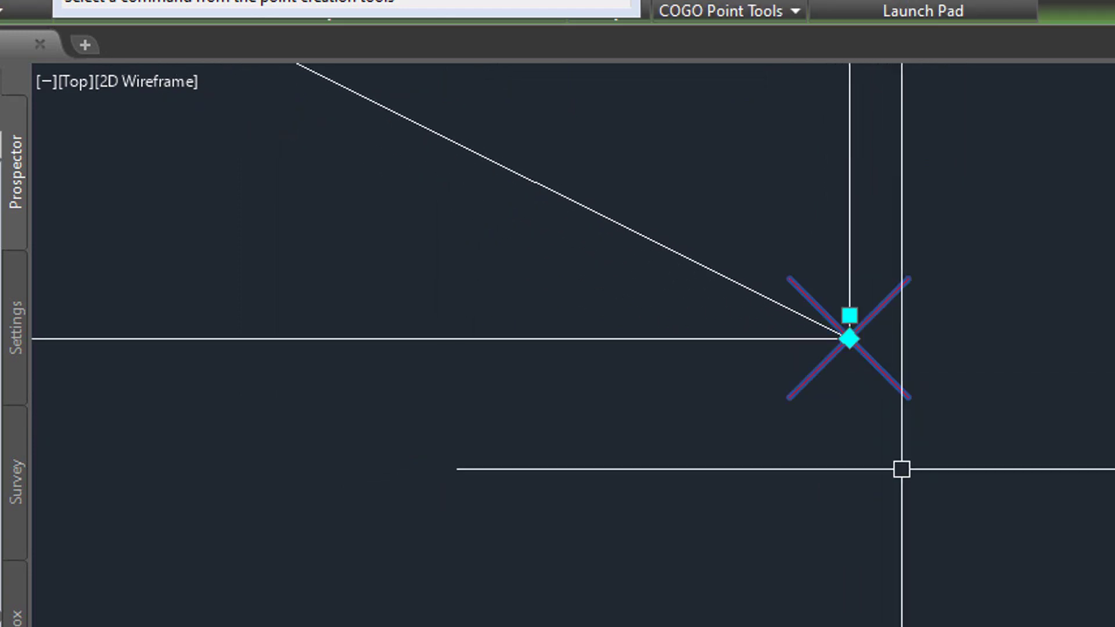
key("Escape")
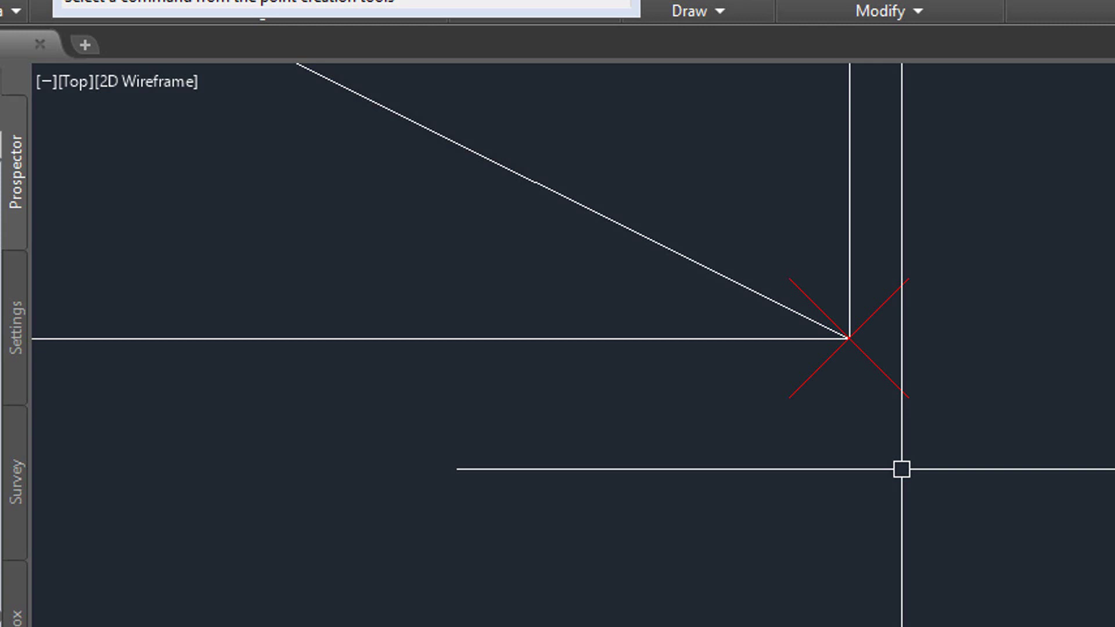
Set the point size in the point style settings to 10% relative to the screen.
type("PTYPE")
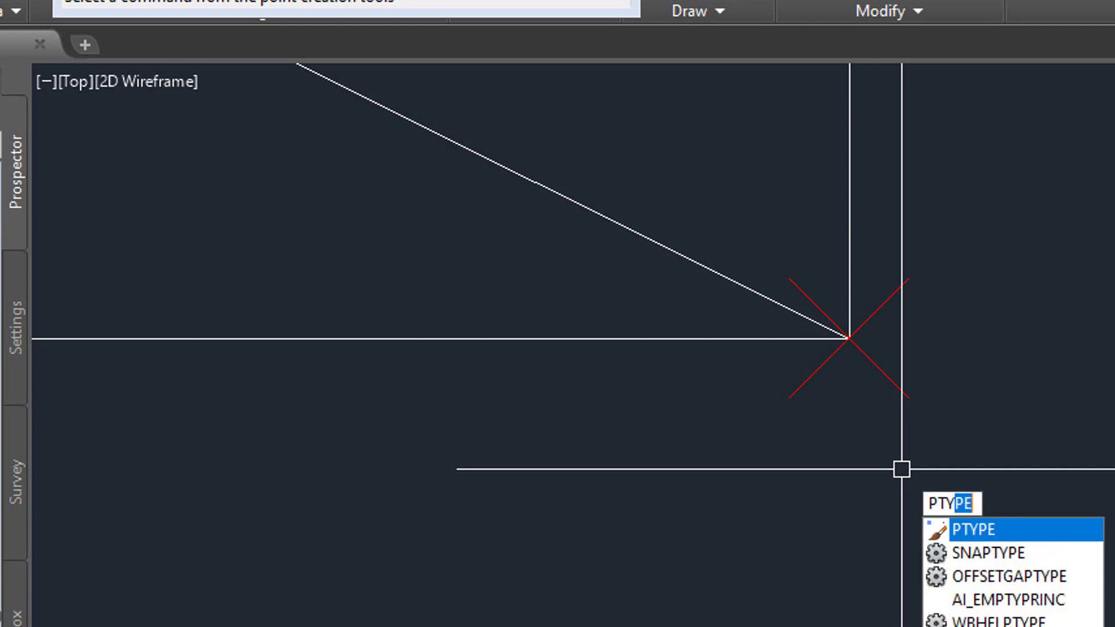
key("Return")
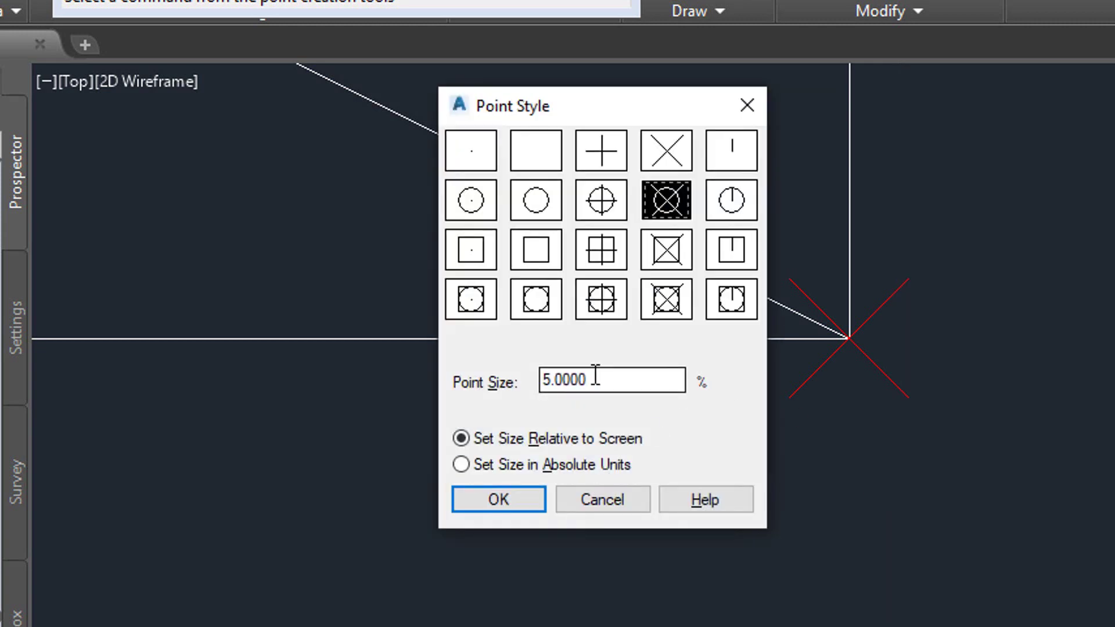
double_click(596, 379)
type("10")
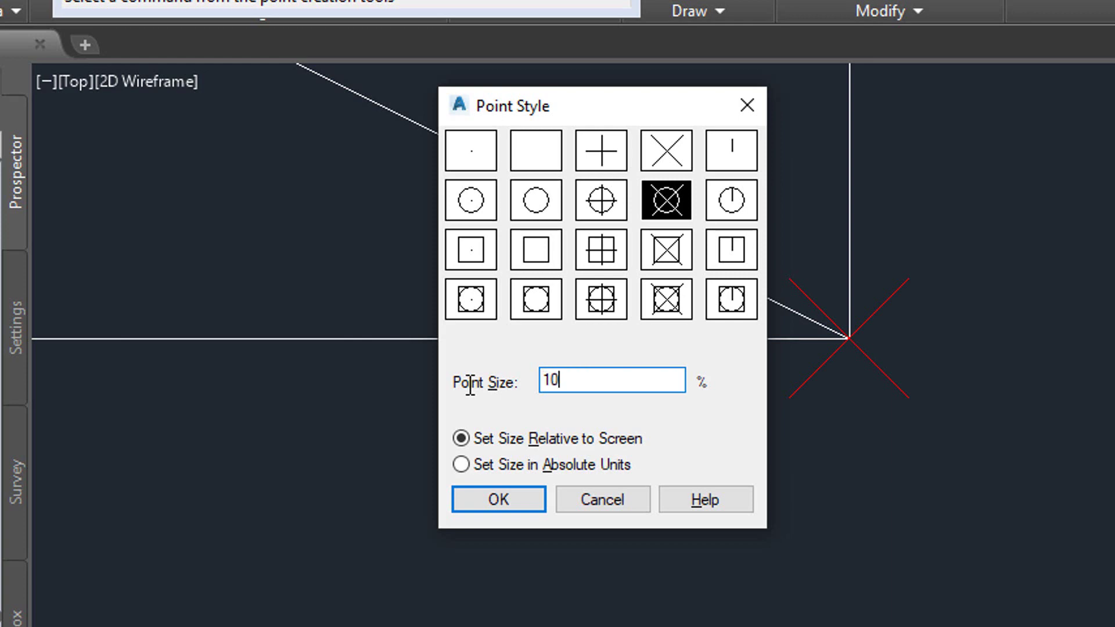
key("Return")
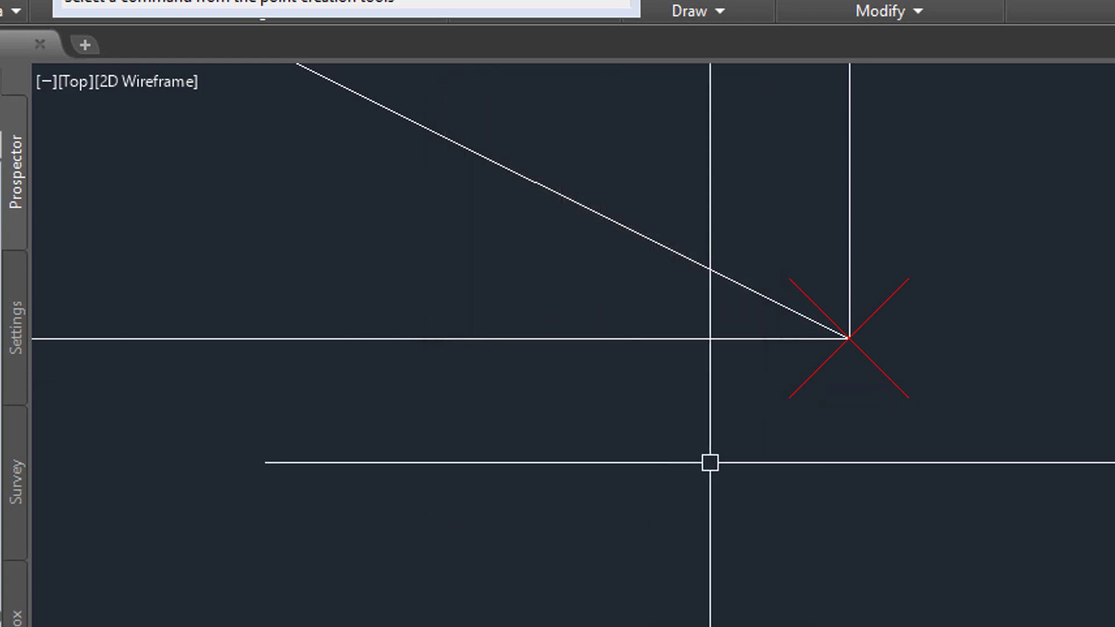
scroll(848, 401, "down", 2)
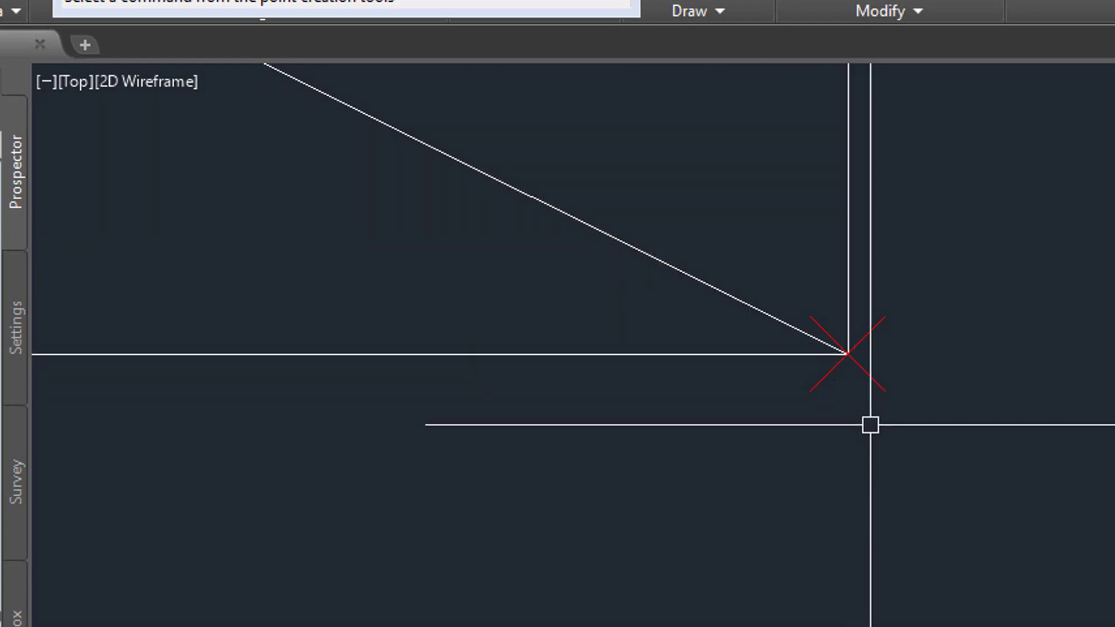
Show the properties of all five COGO points together and place the Properties palette beside the rectangle.
left_click(884, 375)
scroll(966, 481, "down", 5)
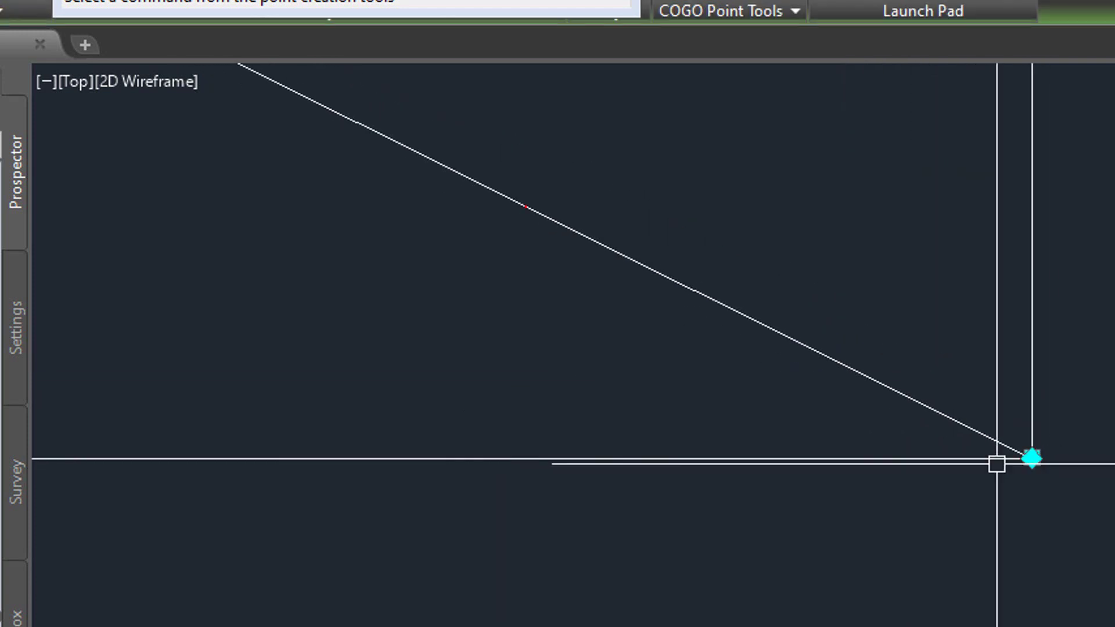
right_click(843, 156)
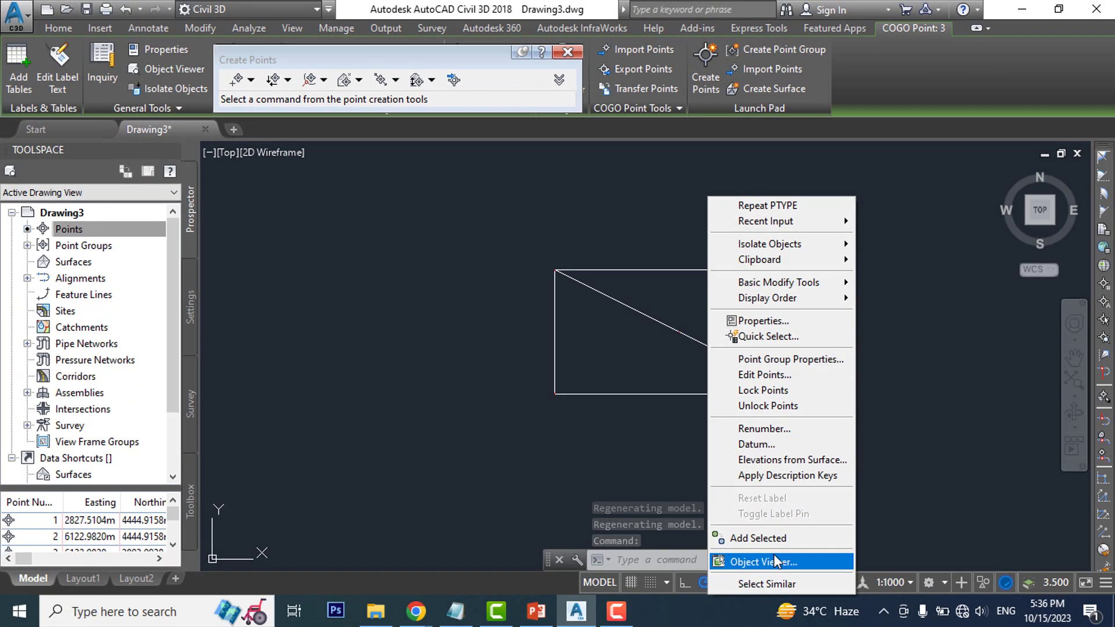
left_click(778, 538)
scroll(468, 369, "up", 2)
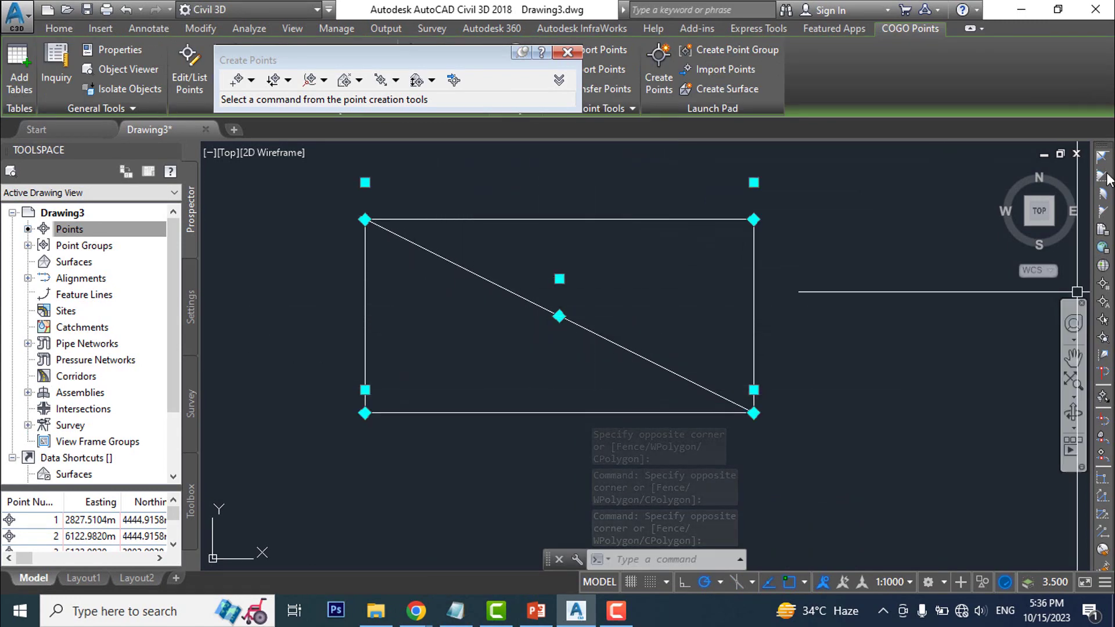
type("mo")
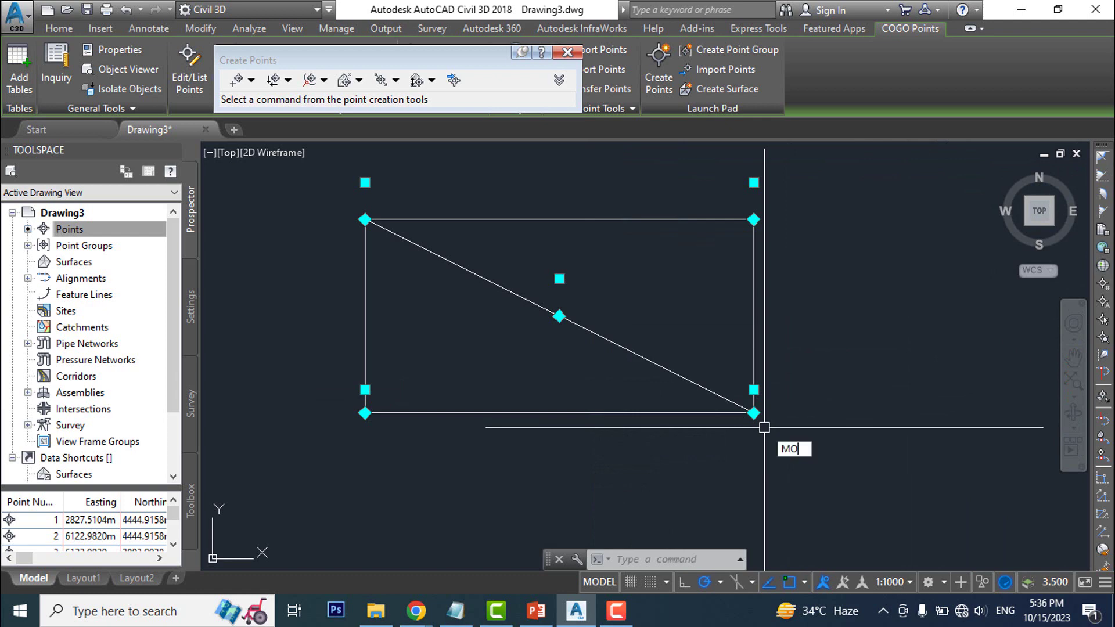
key("Return")
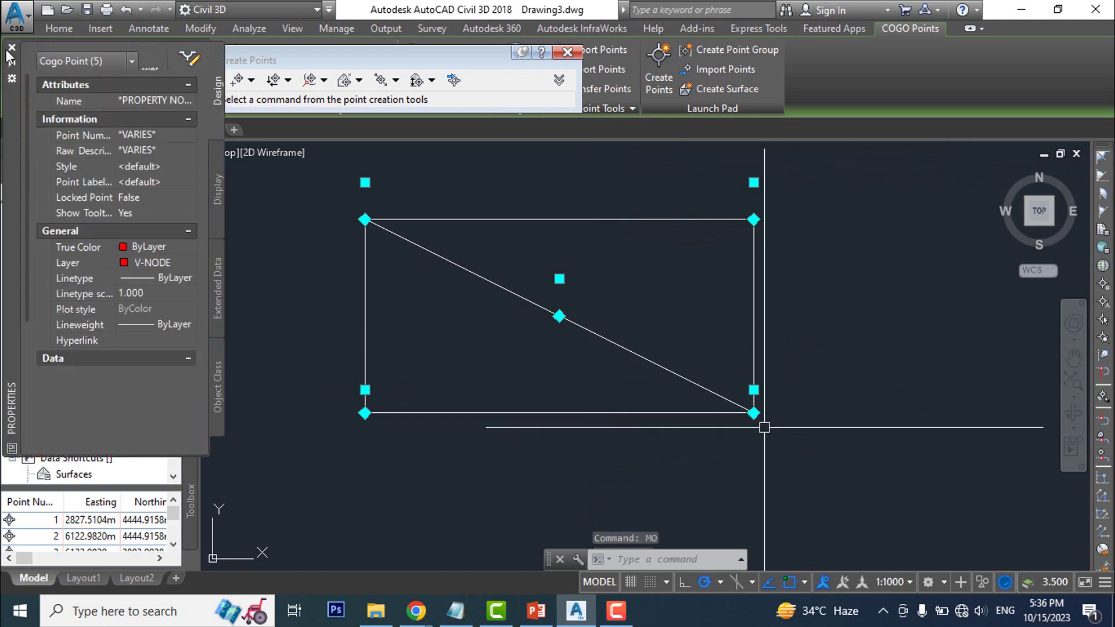
mouse_move(27, 110)
left_mouse_down()
mouse_move(731, 203)
mouse_move(855, 201)
left_mouse_up()
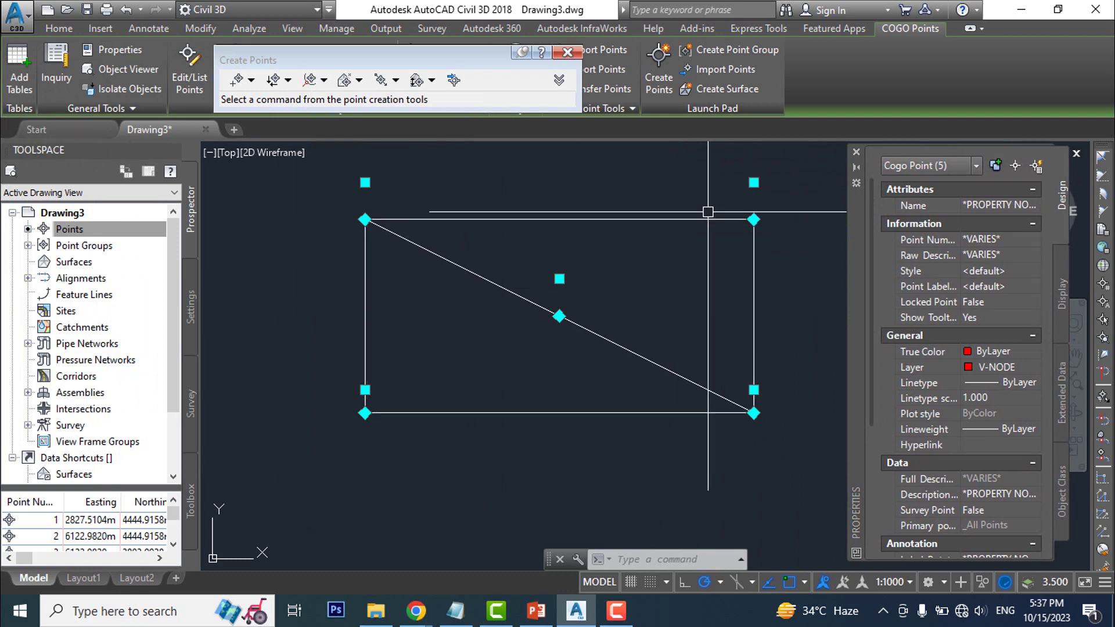
key("Escape")
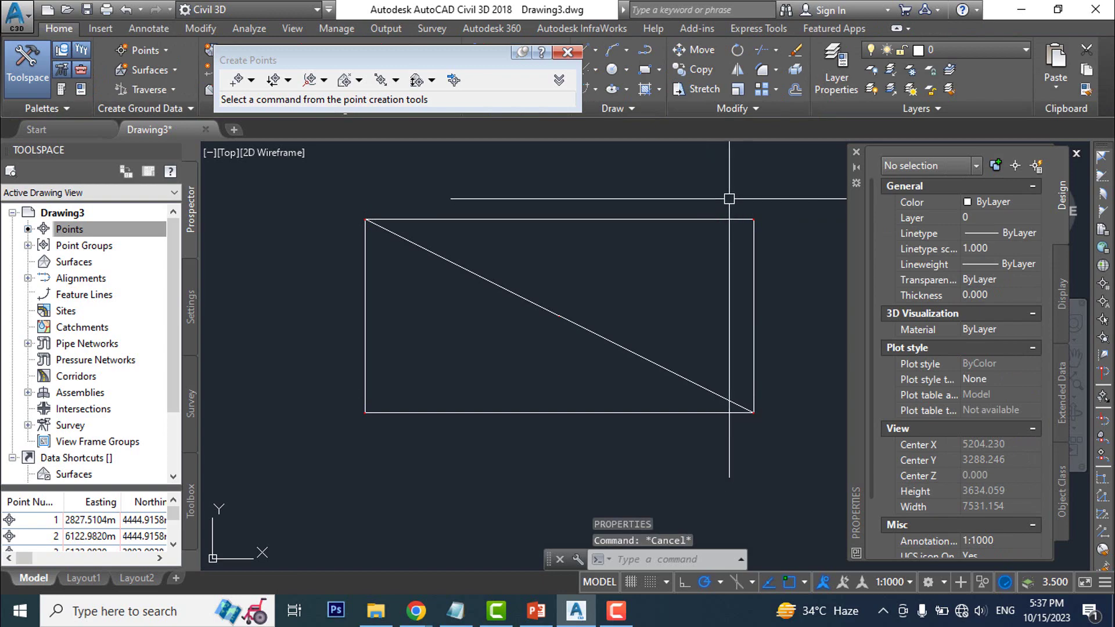
Examine the properties of the COGO point at the rectangle's upper-left corner, including the available layers, data and annotation settings.
left_click(730, 198)
left_click(581, 174)
left_click(323, 203)
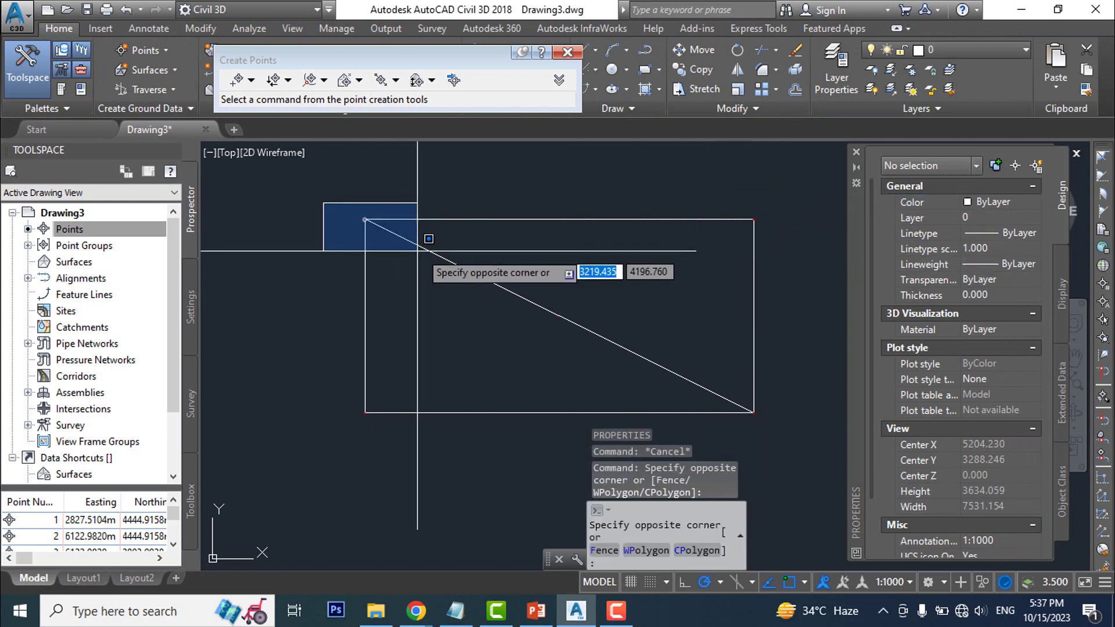
left_click(429, 239)
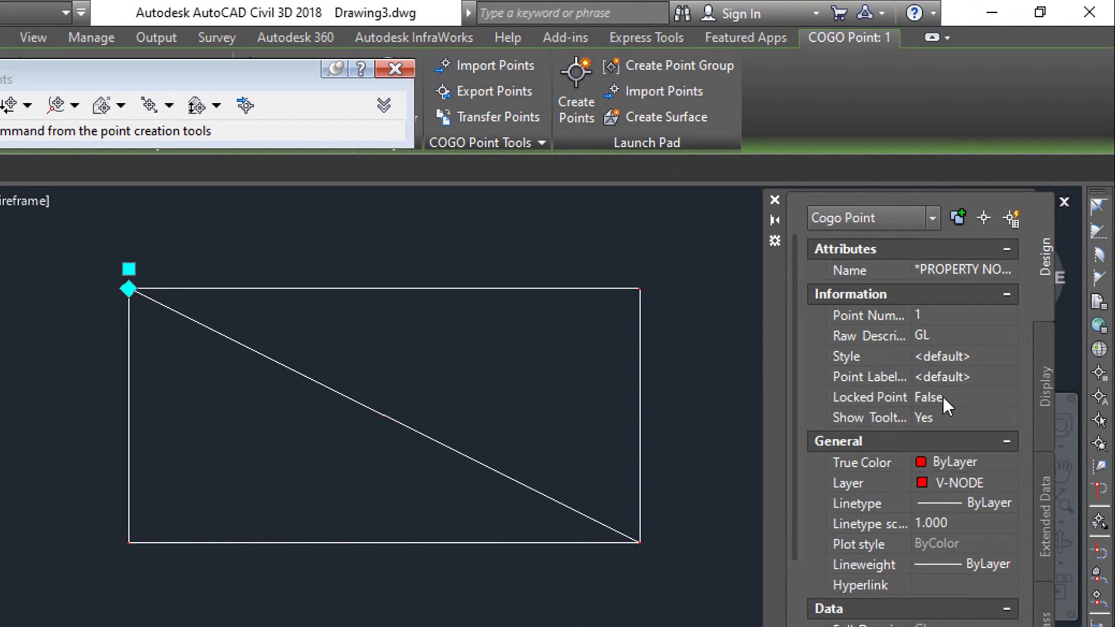
scroll(982, 488, "down", 3)
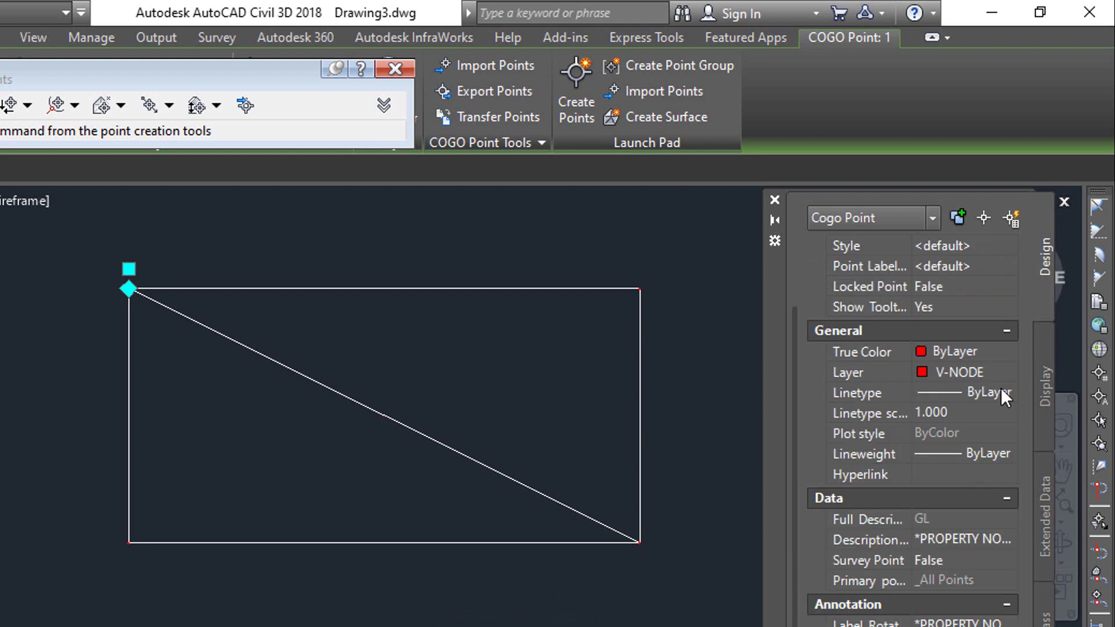
left_click(987, 373)
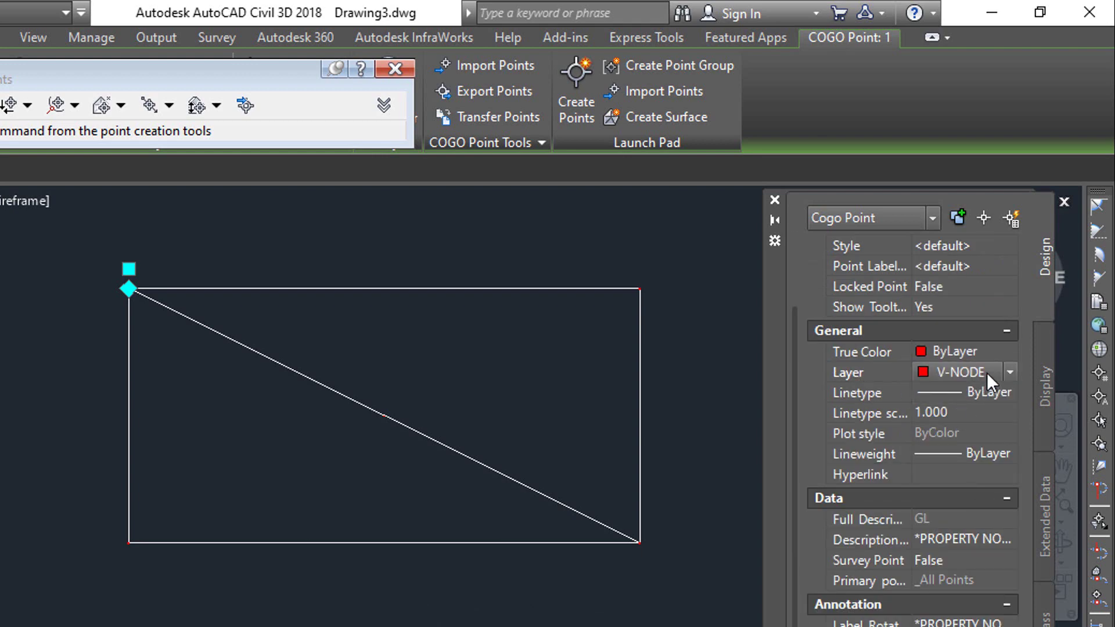
left_click(1010, 372)
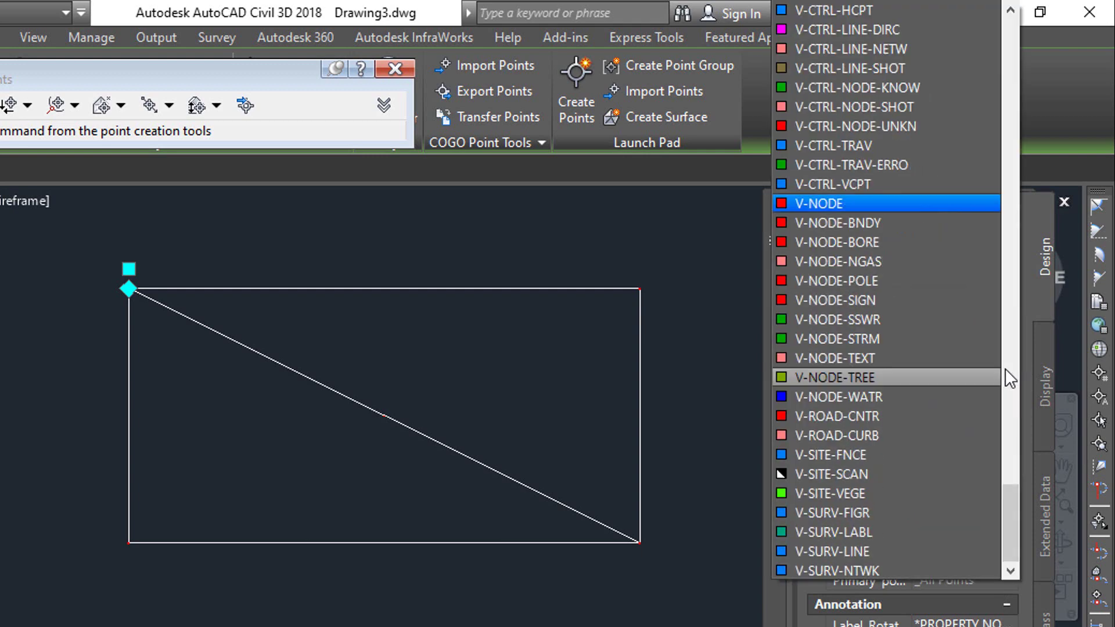
left_click(696, 405)
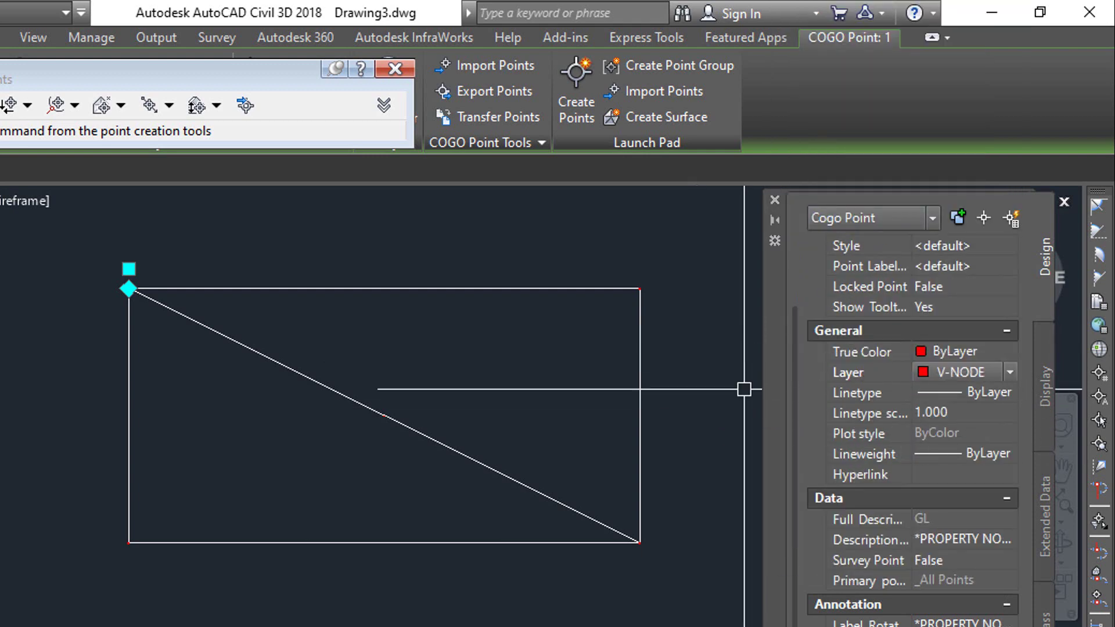
left_click(675, 383)
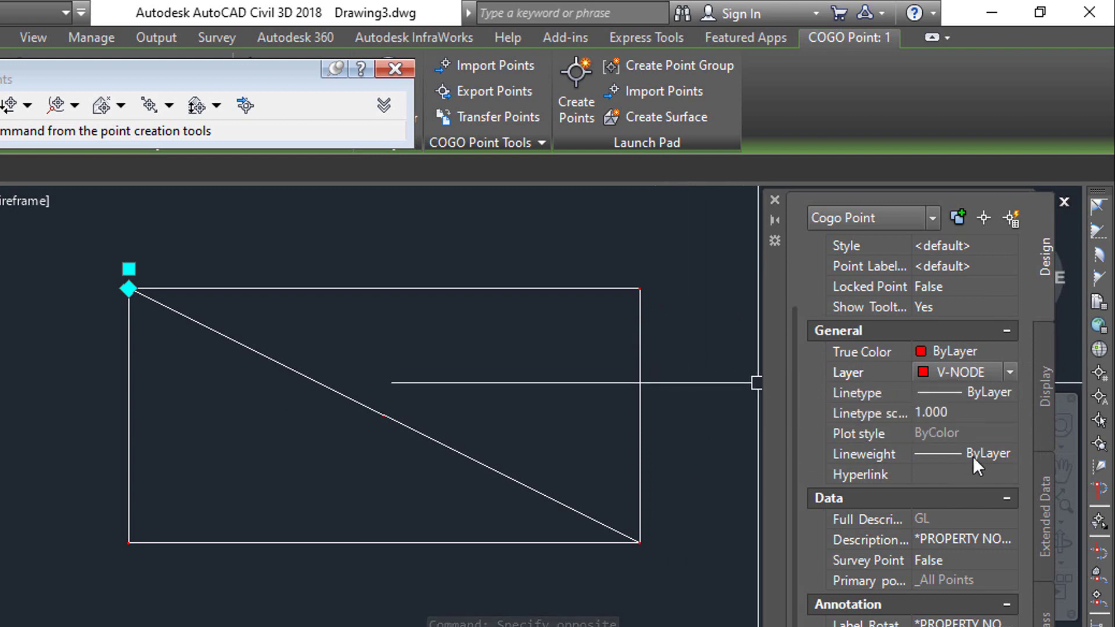
scroll(974, 457, "down", 4)
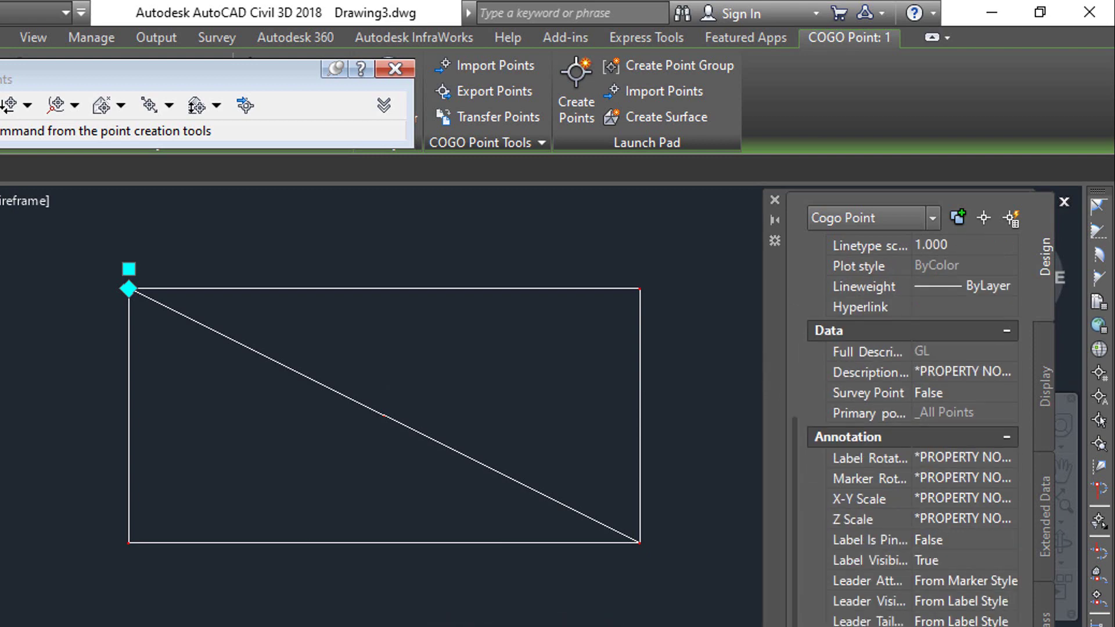
key("Escape")
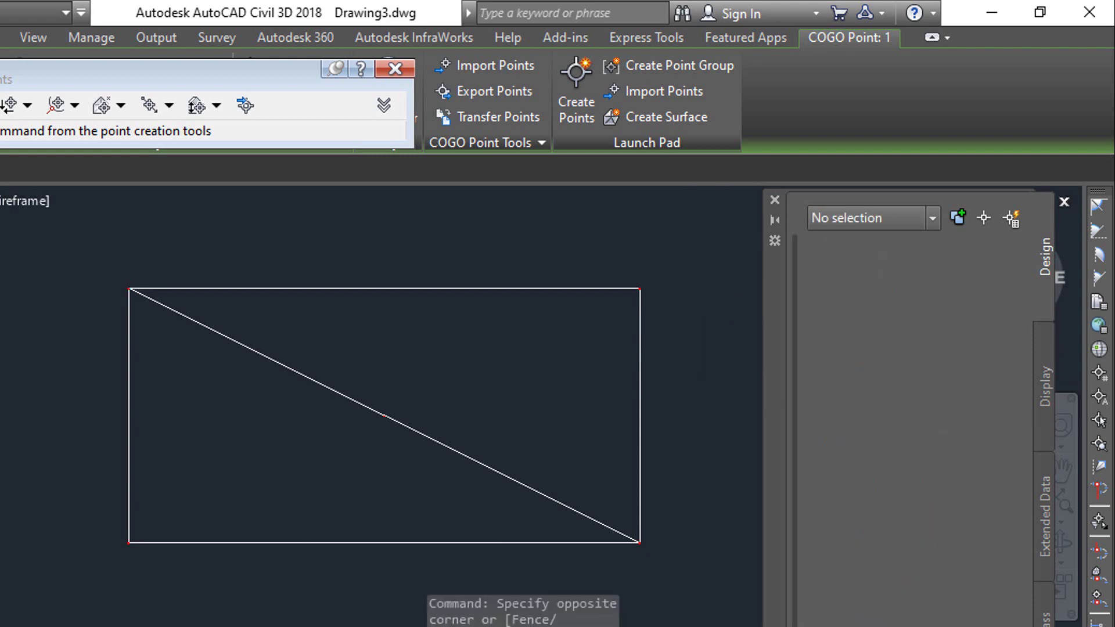
Examine the properties of the COGO point at the rectangle's upper-right corner, selecting only the point without the rectangle.
left_click(667, 260)
left_click(589, 324)
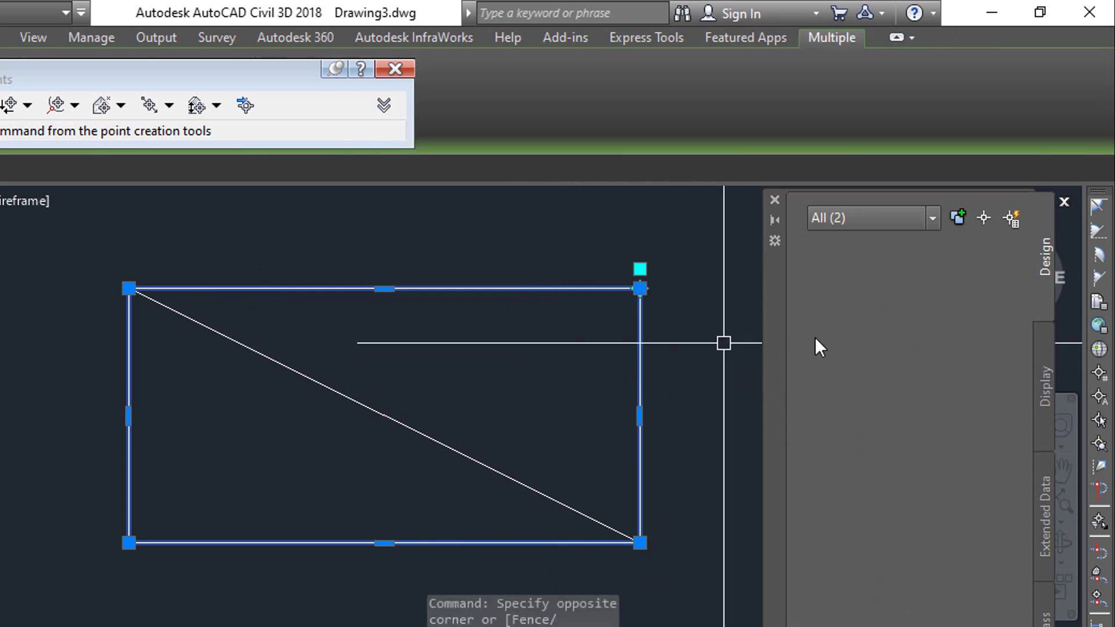
key("Escape")
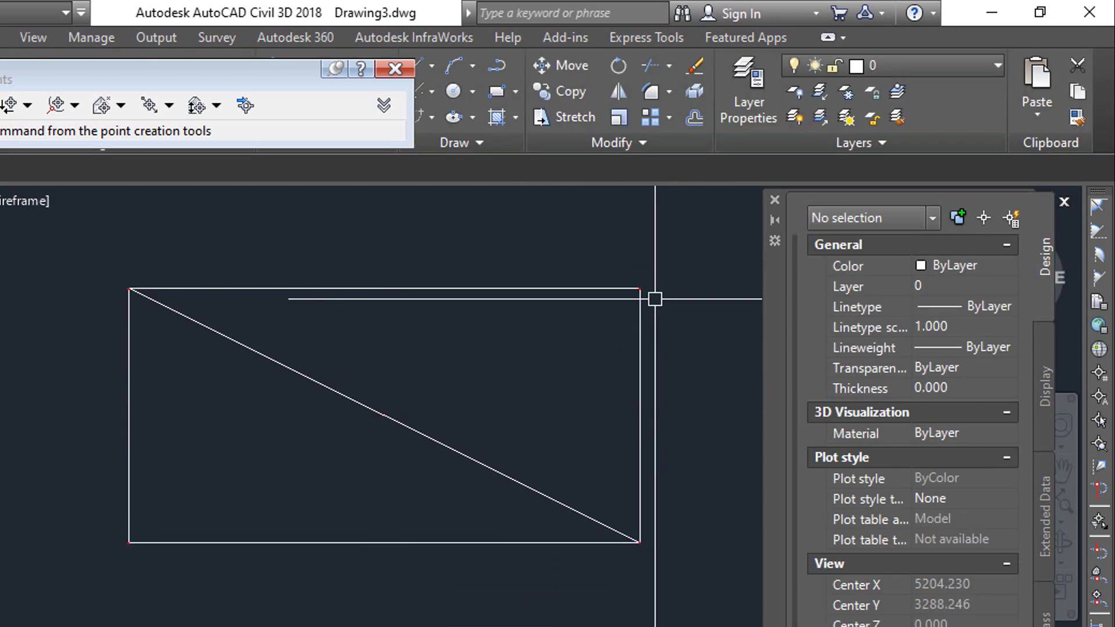
left_click(603, 266)
left_click(700, 346)
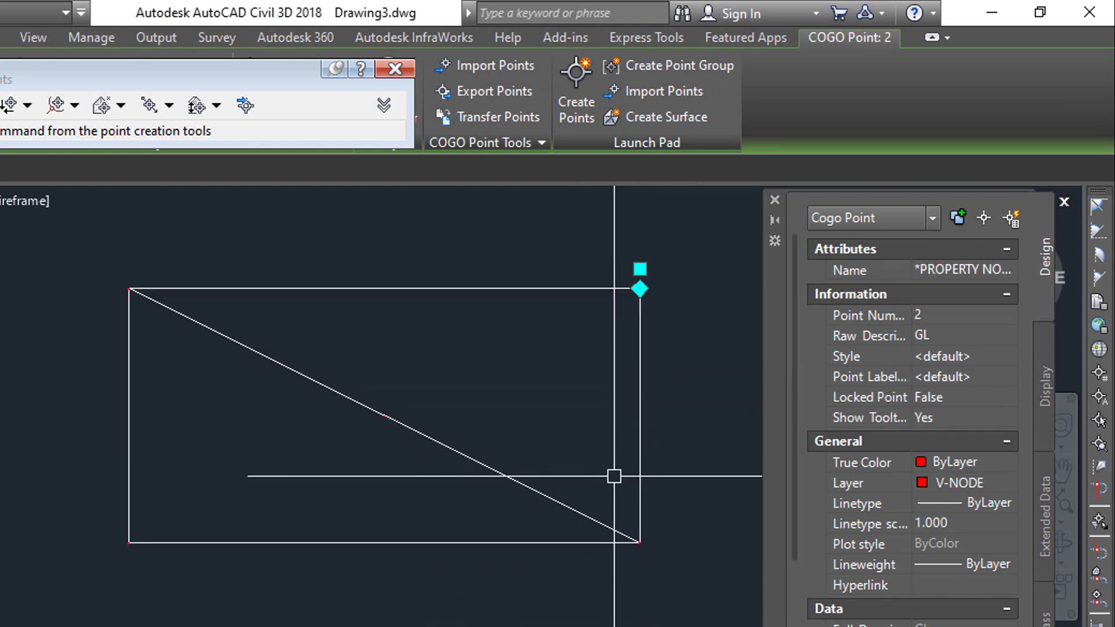
key("Escape")
Examine the properties of the COGO points at the rectangle's lower-right and lower-left corners in turn.
left_click(601, 501)
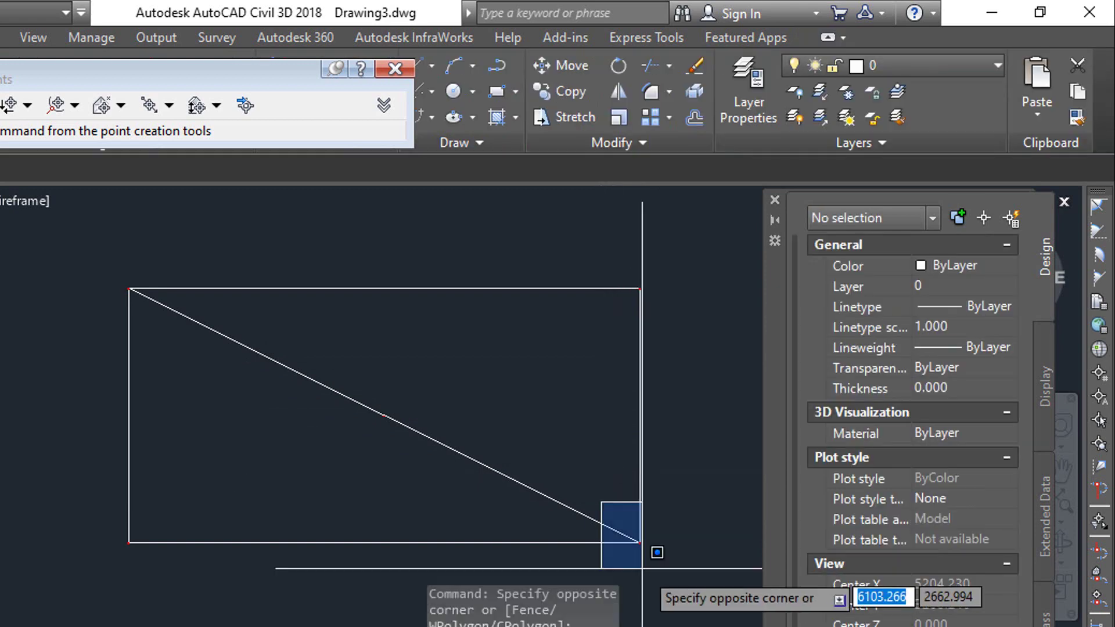
left_click(675, 580)
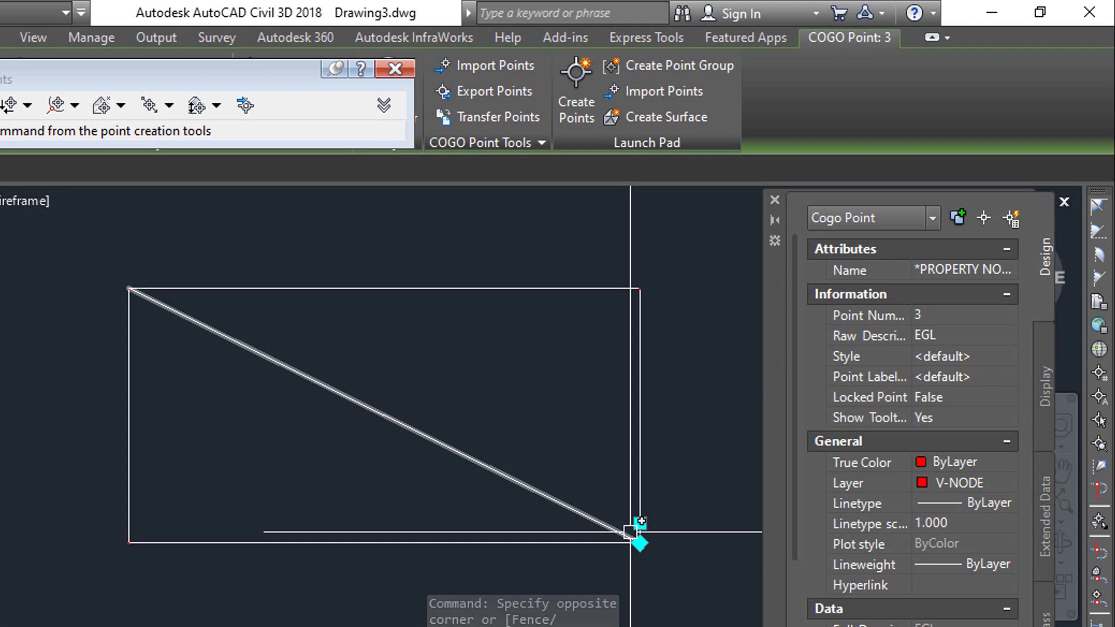
key("Escape")
left_click(99, 511)
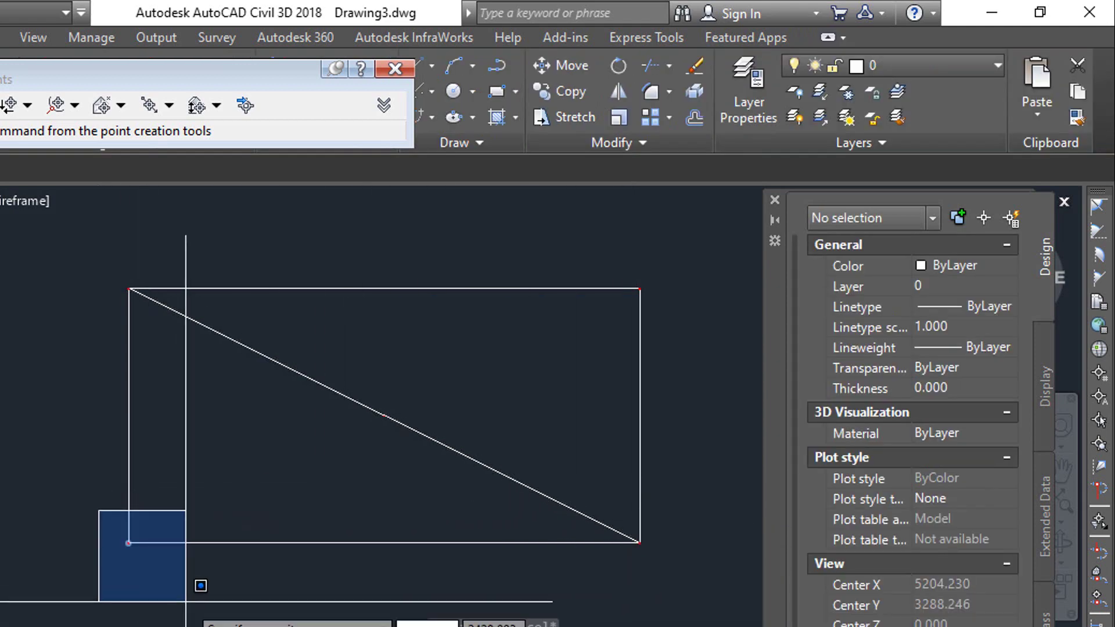
left_click(185, 601)
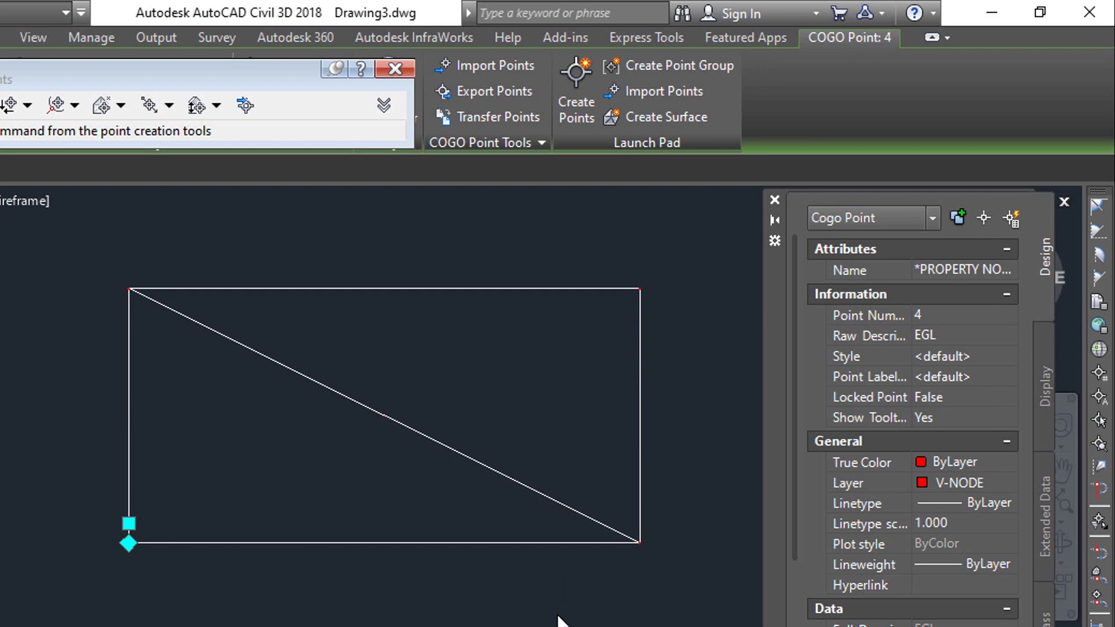
key("Escape")
key("Escape")
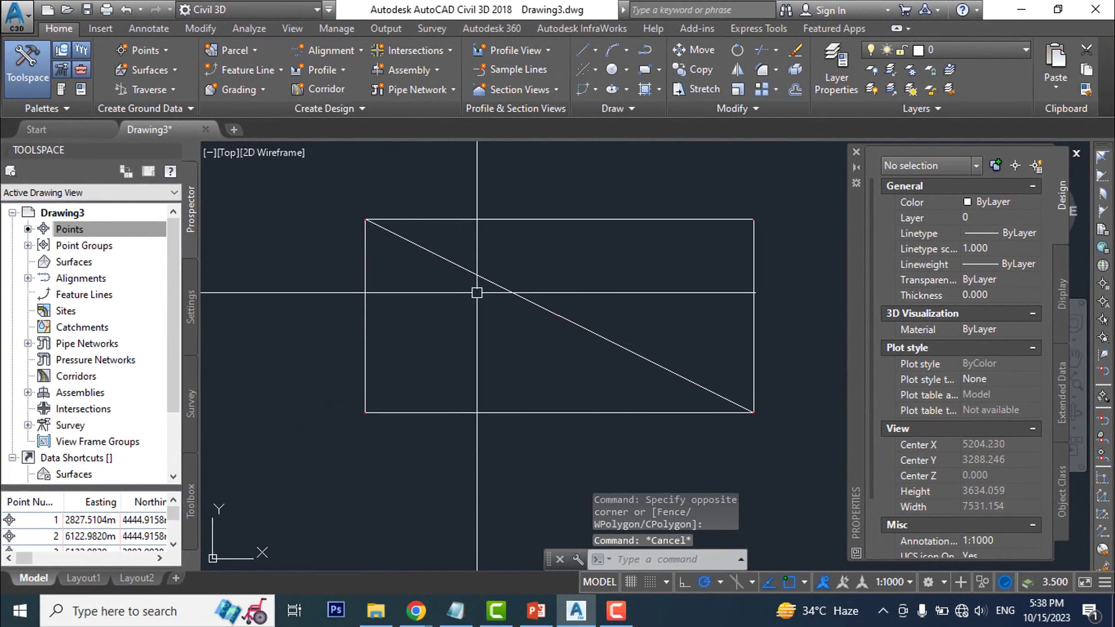
Examine the properties of the COGO point at the middle of the rectangle's diagonal.
left_click(330, 345)
left_click(572, 363)
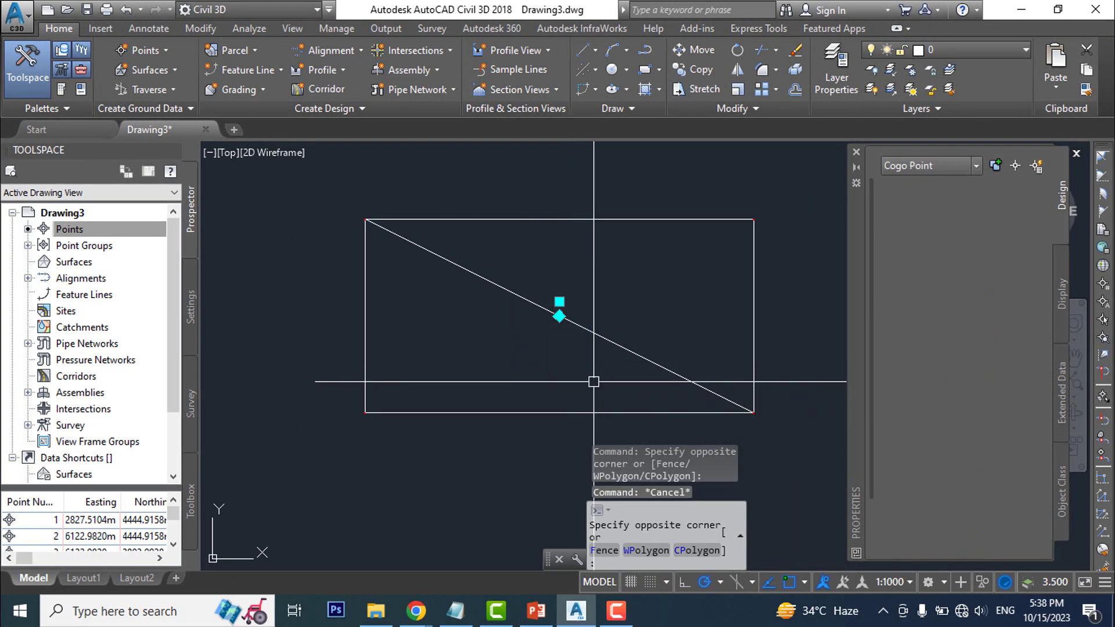
scroll(561, 321, "up", 3)
scroll(554, 314, "up", 1)
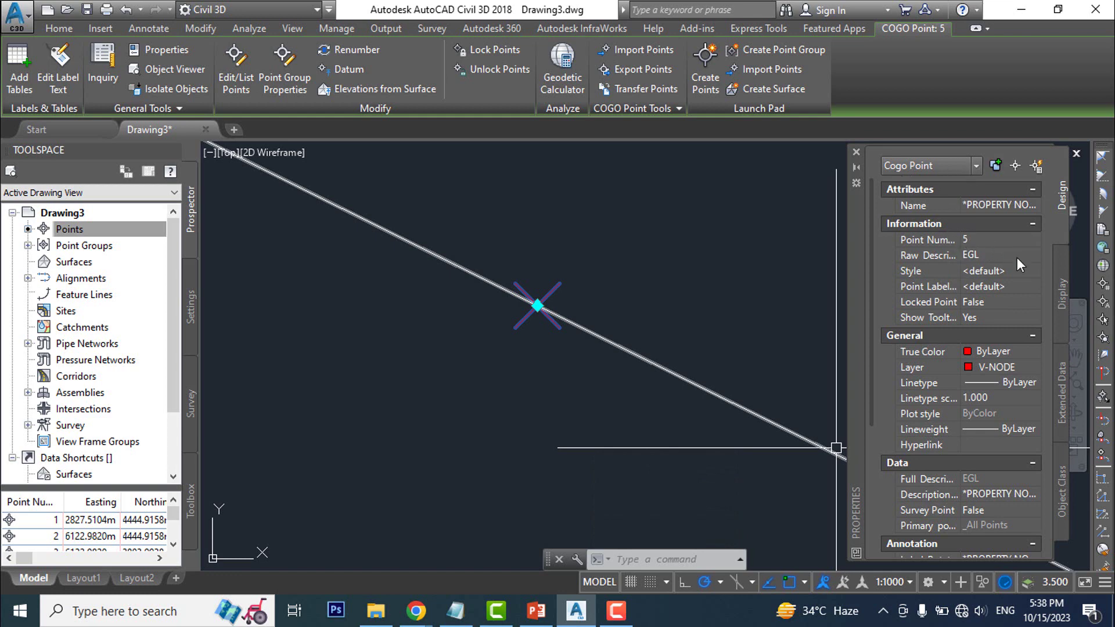
scroll(587, 319, "down", 5)
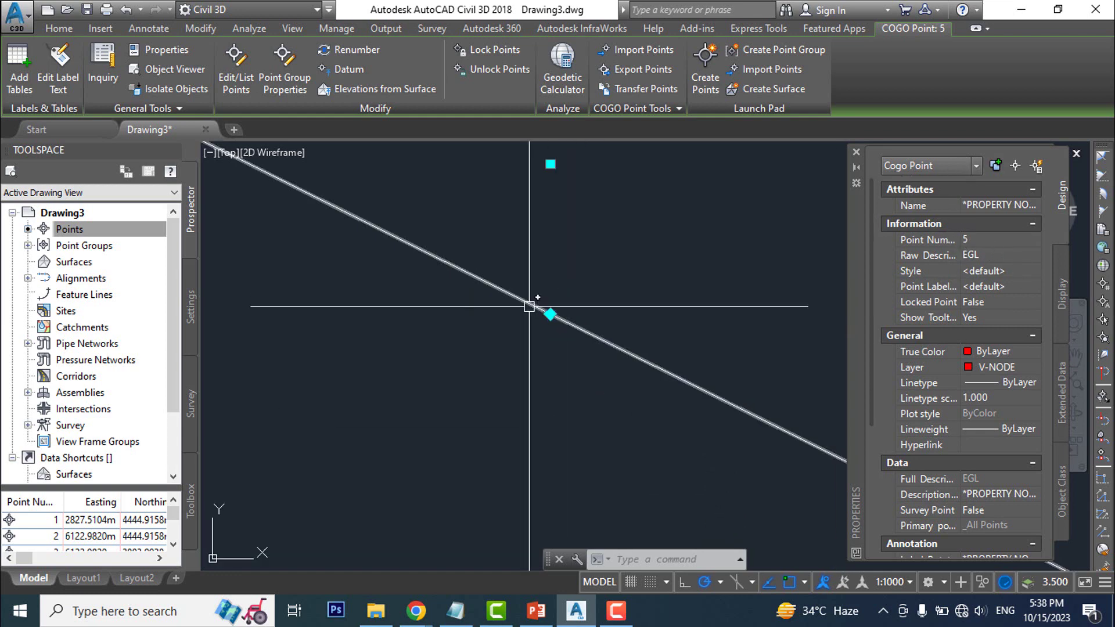
left_click(519, 338)
key("Escape")
key("Escape")
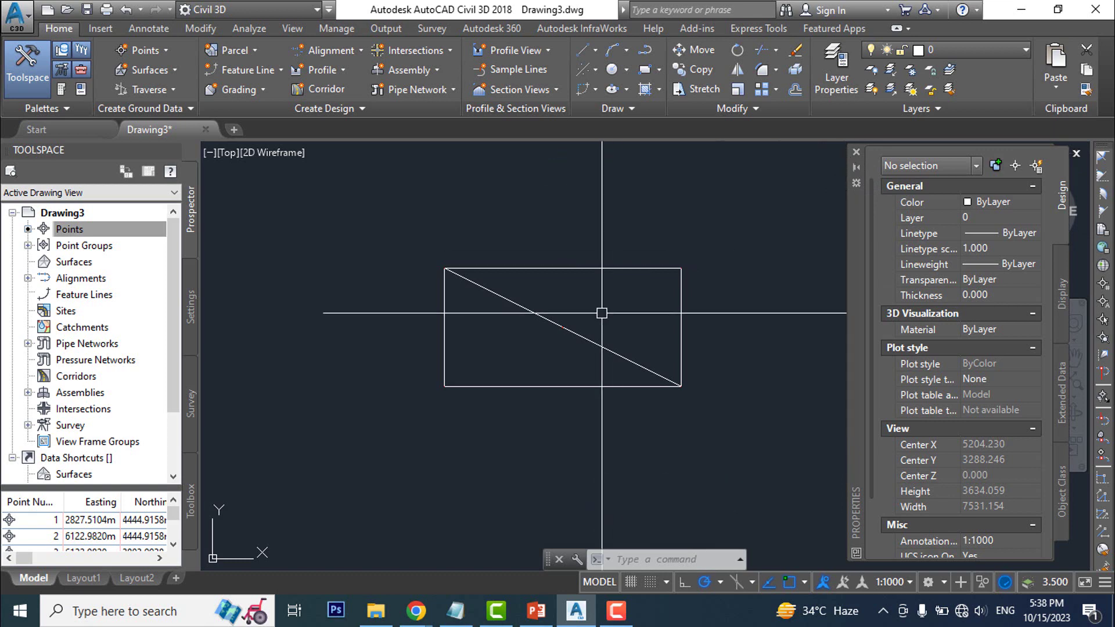
Close the Properties palette.
scroll(525, 321, "up", 4)
scroll(366, 279, "down", 6)
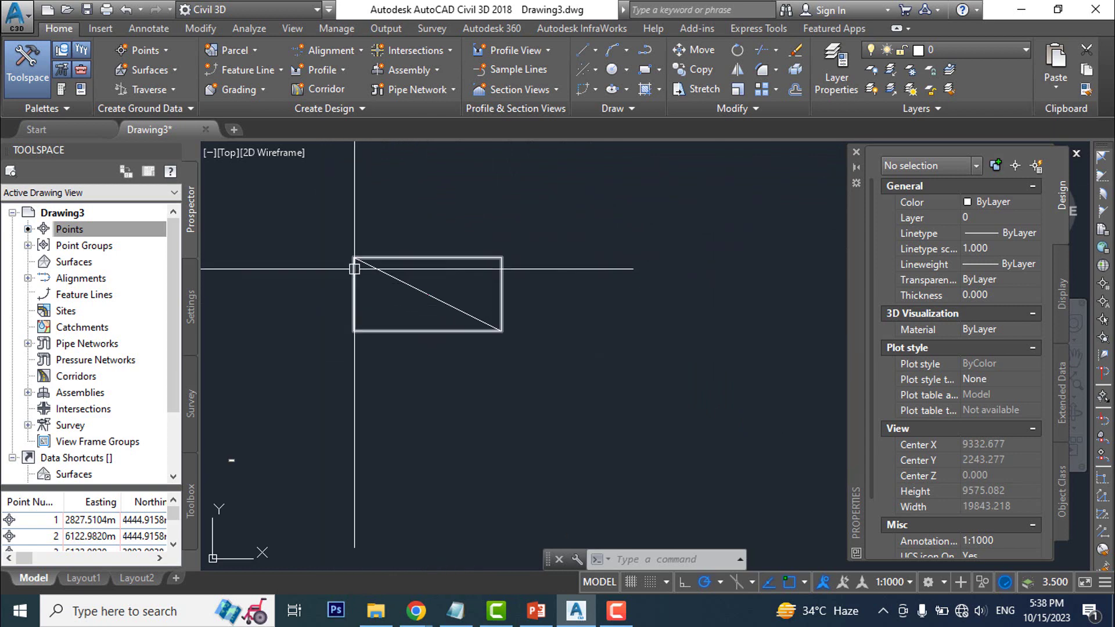
scroll(353, 258, "up", 4)
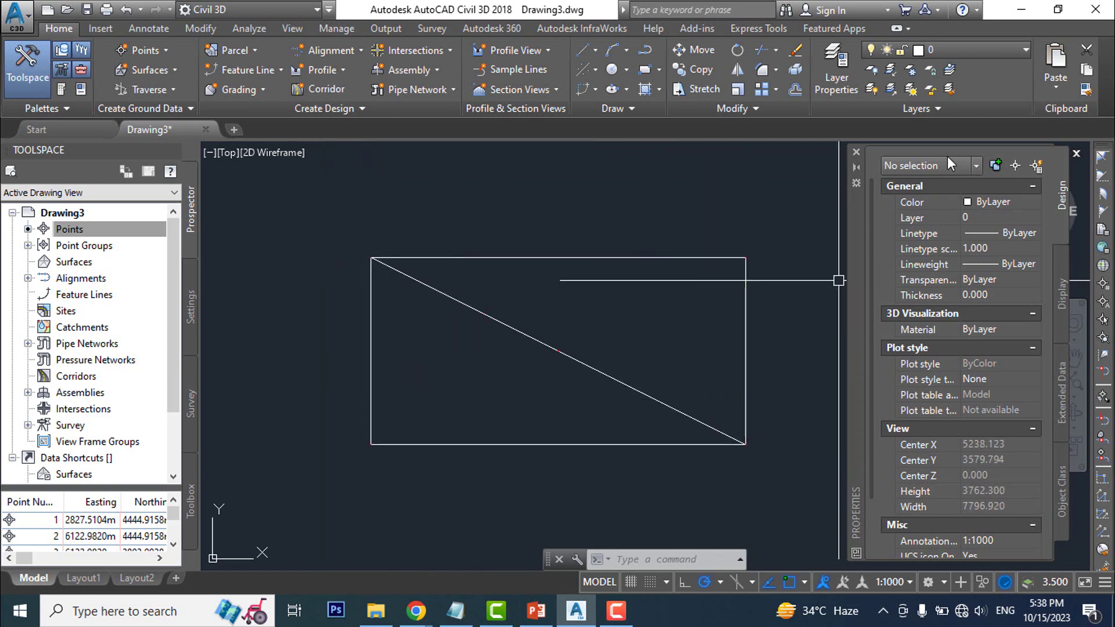
left_click(857, 152)
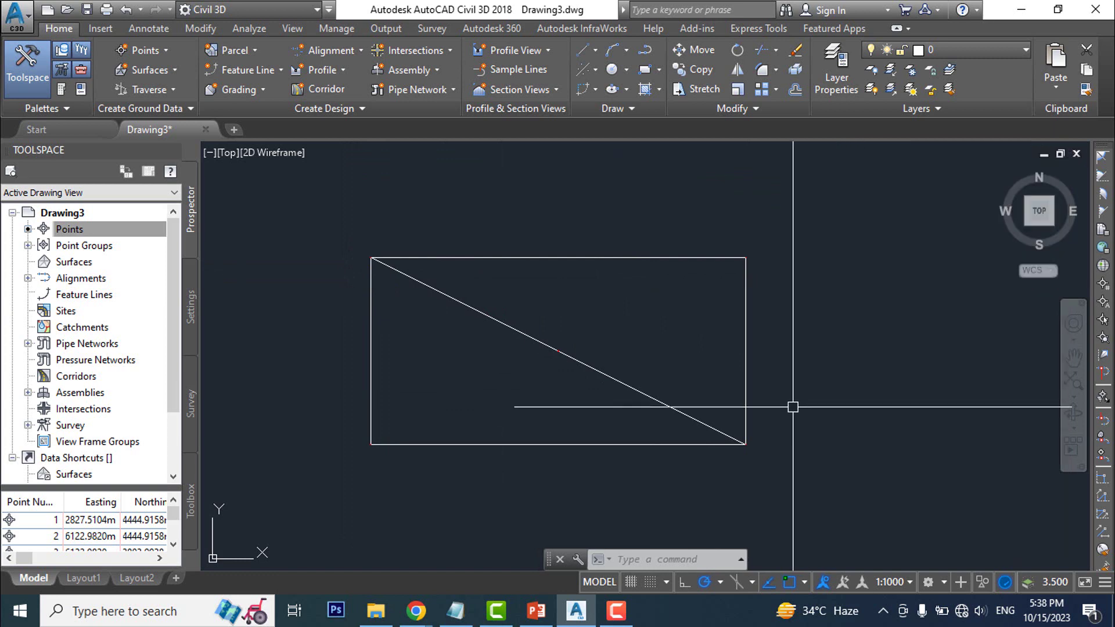
Select all five COGO points with Select Similar, starting from the rectangle's upper-left corner point, and delete them.
left_click(343, 229)
left_click(406, 278)
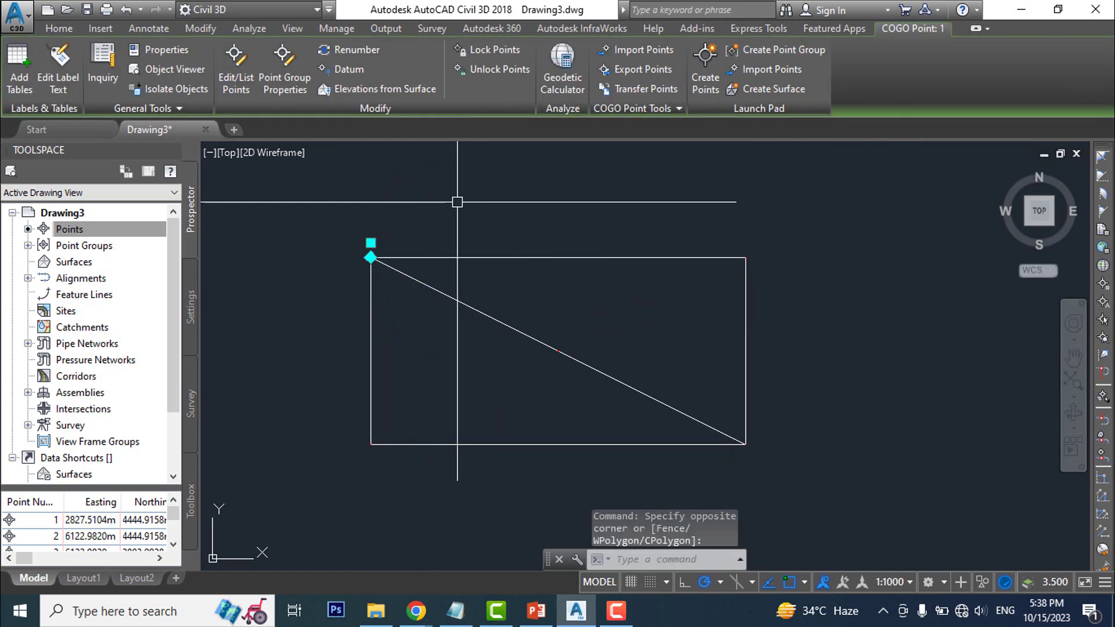
right_click(457, 203)
left_click(523, 581)
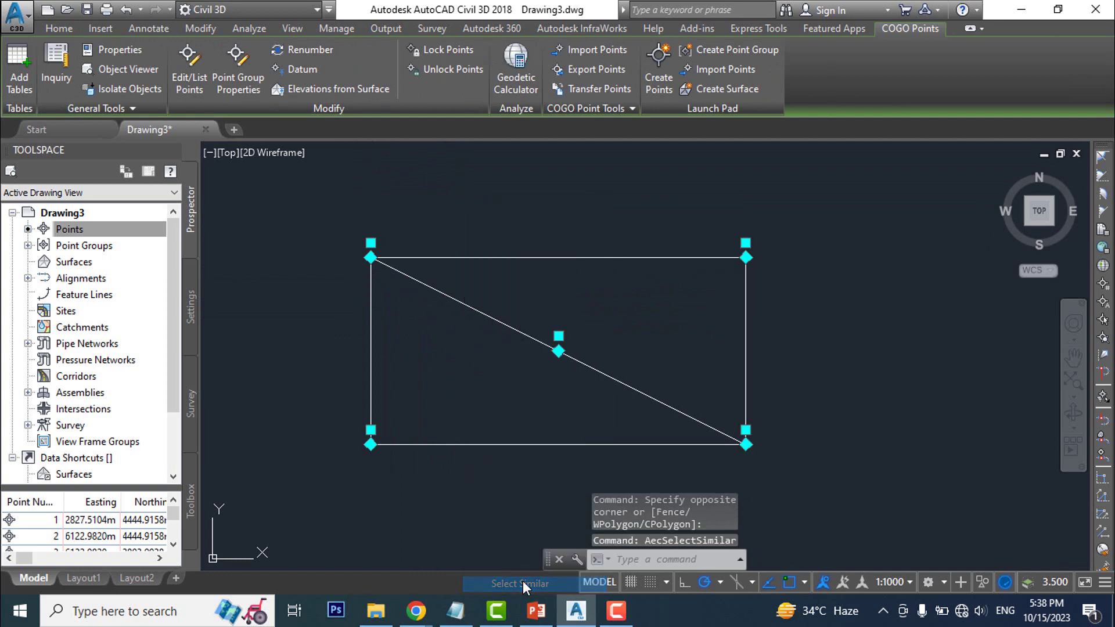
key("Delete")
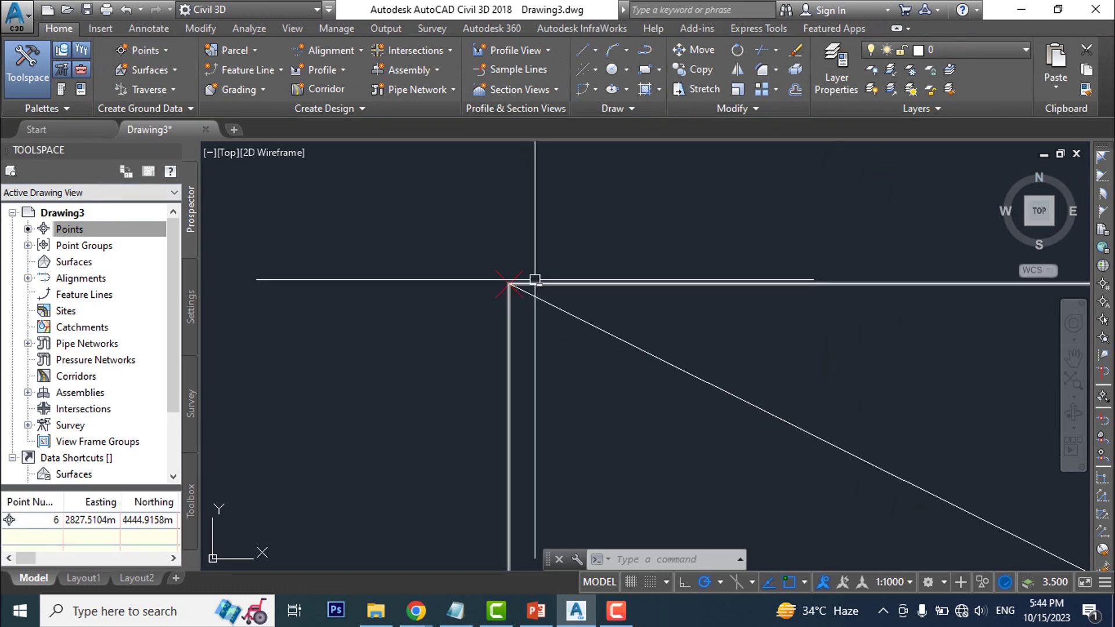
Delete the COGO point at the rectangle's upper-left corner.
middle_click_drag(510, 269, 471, 229)
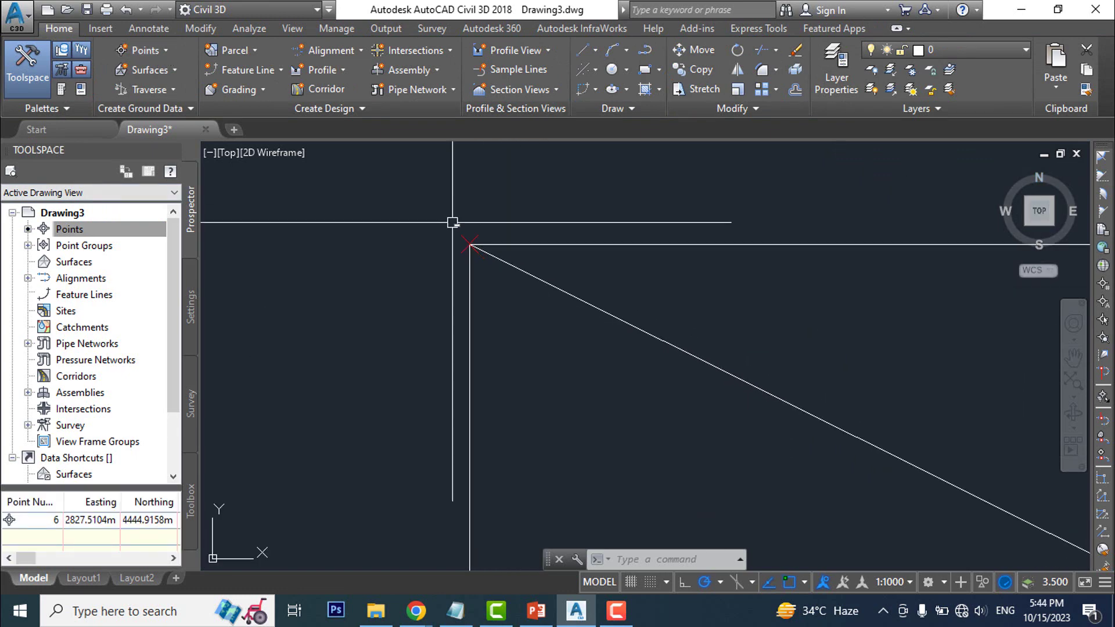
scroll(474, 230, "up", 4)
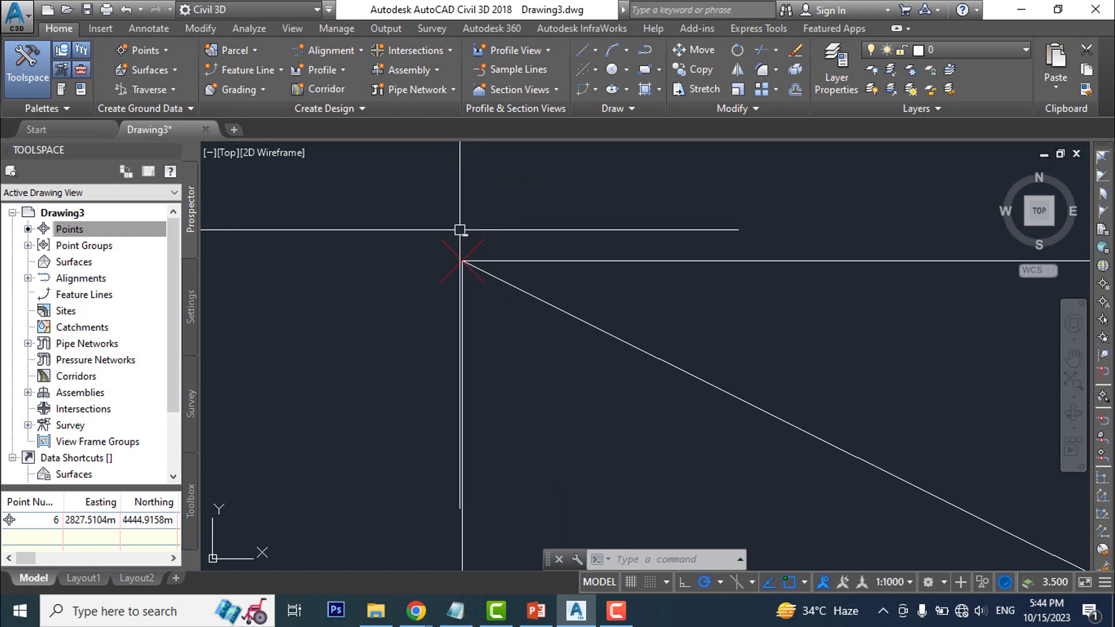
left_click(443, 241)
key("Delete")
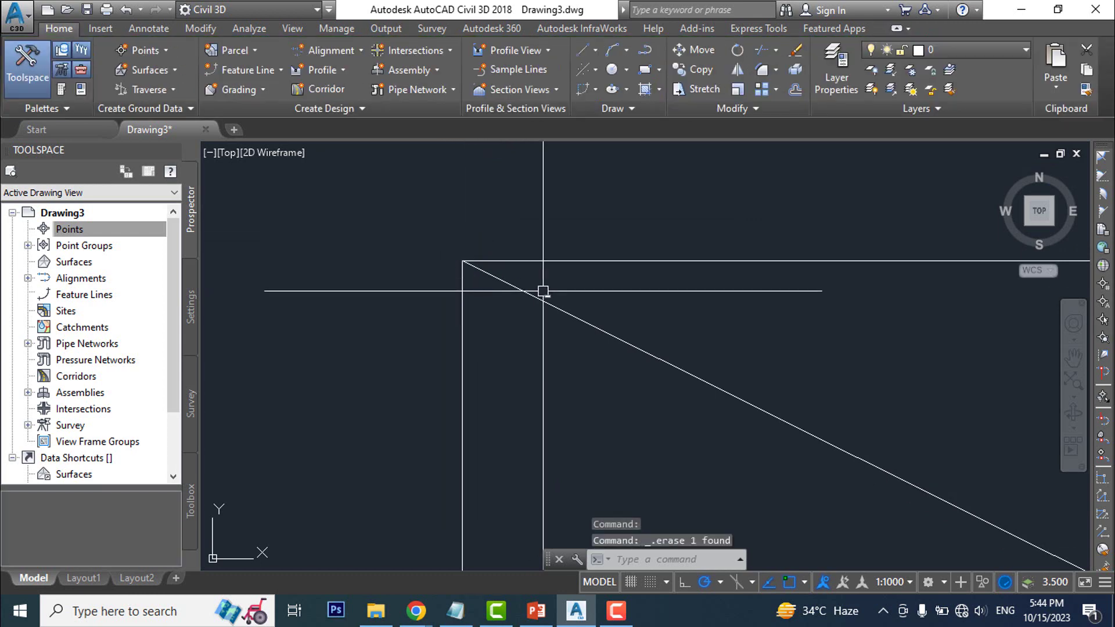
Start manual point creation and enlarge the Create Points dialog to show all the Points Creation parameters.
left_click(163, 50)
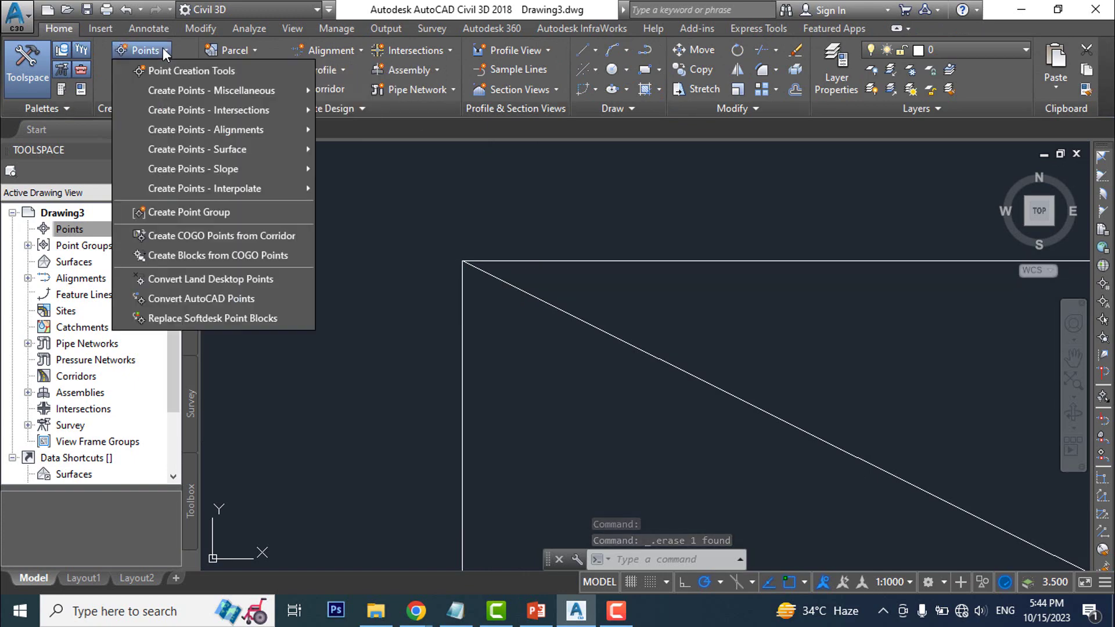
mouse_move(165, 85)
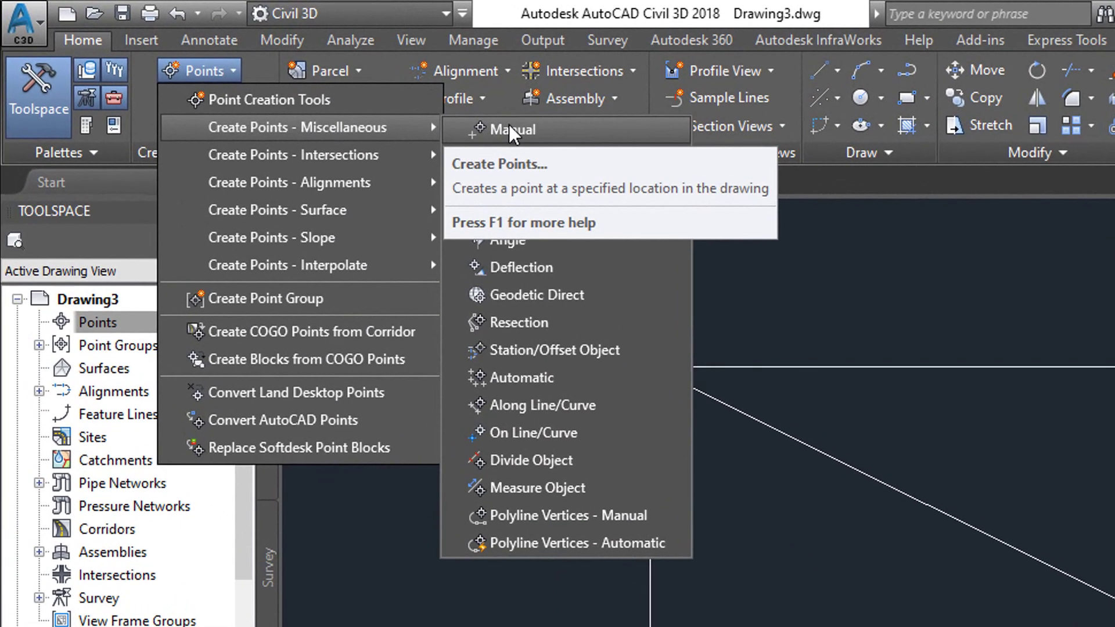
left_click(509, 124)
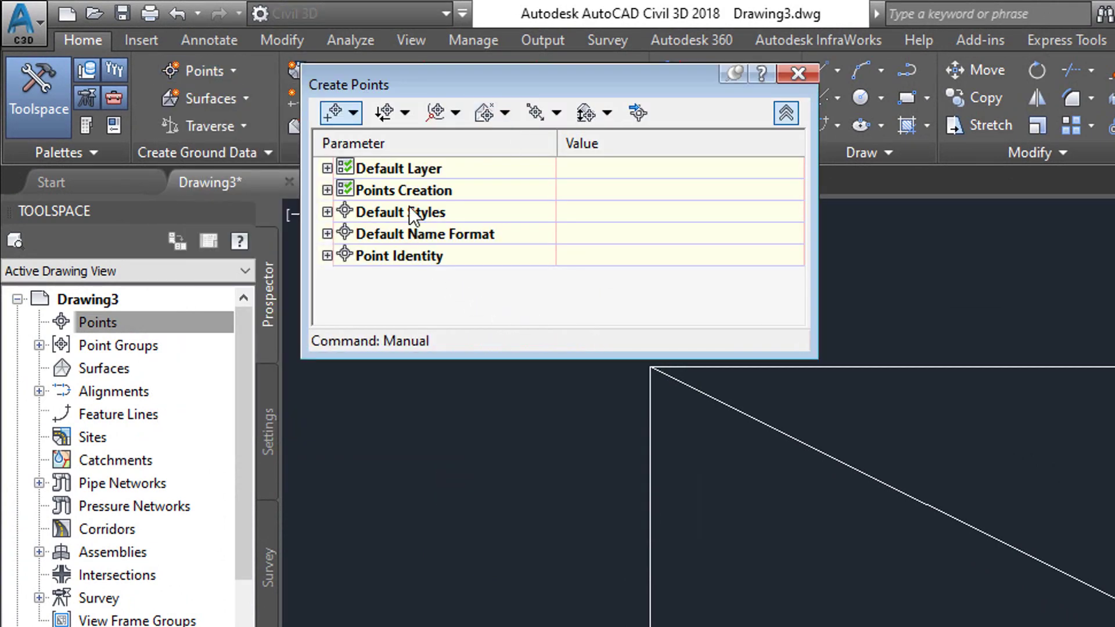
left_click(786, 114)
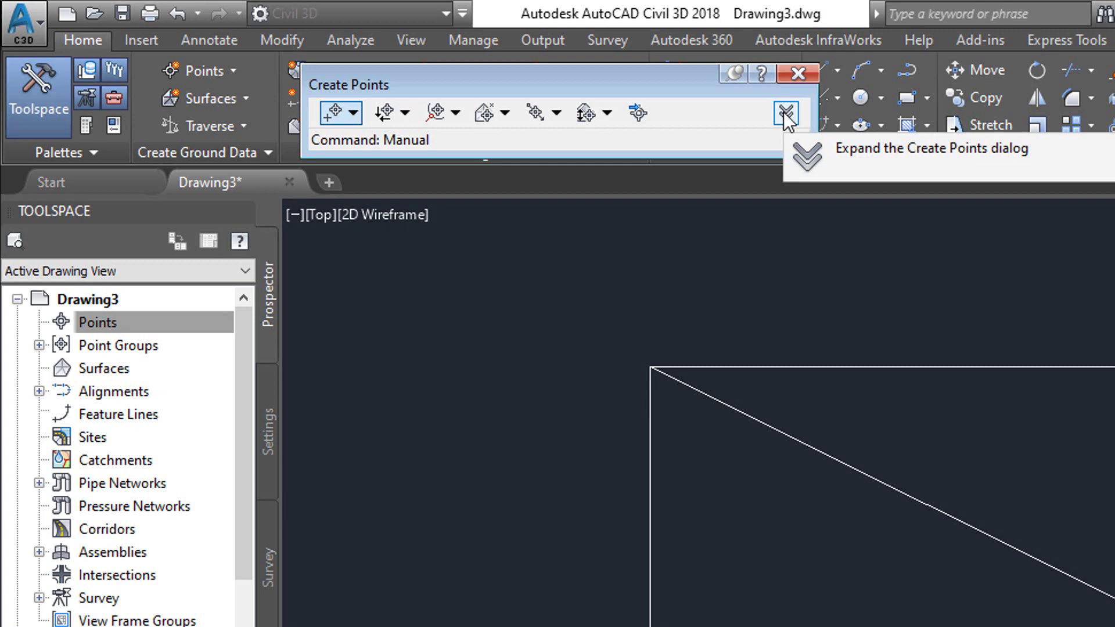
left_click(786, 113)
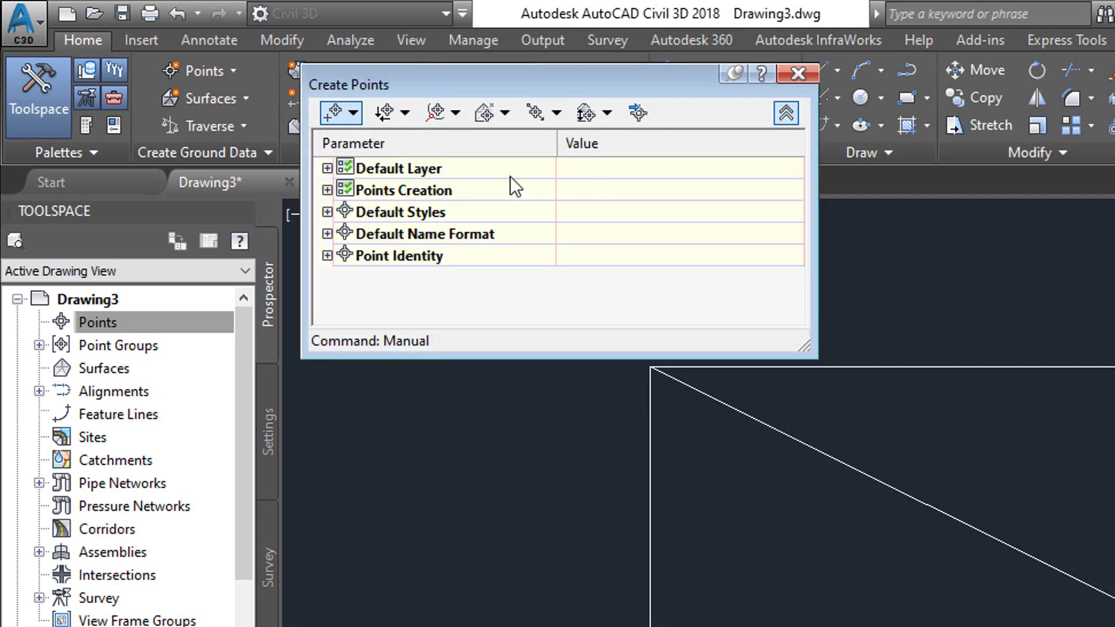
left_click(327, 190)
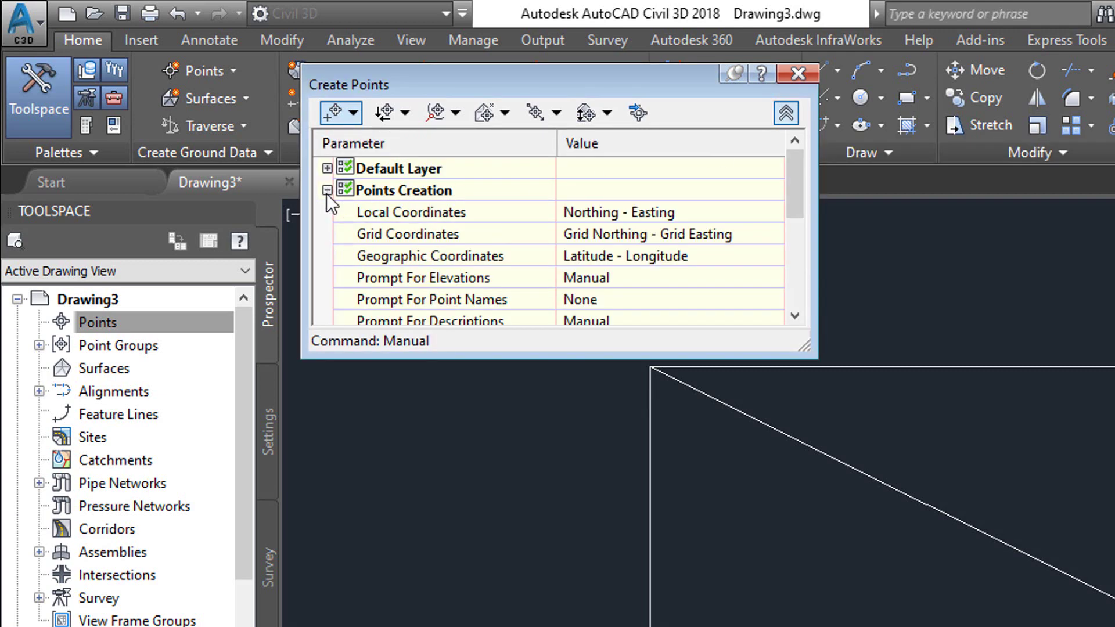
left_click_drag(807, 347, 1060, 625)
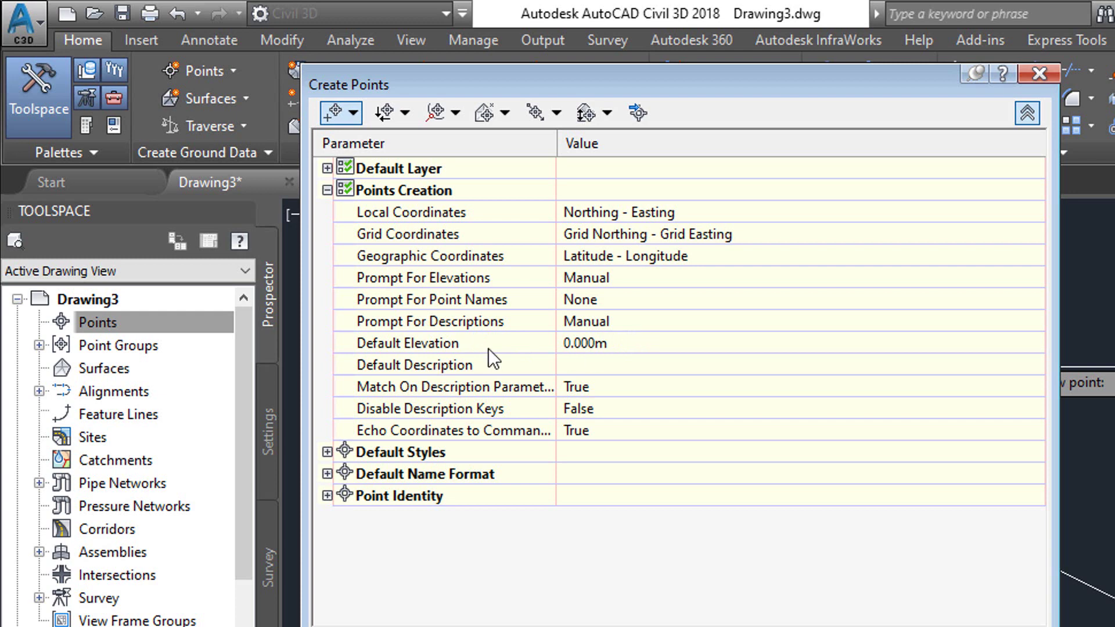
Set the prompts for elevations and descriptions to Automatic, keeping the prompt for point names at None.
left_click(629, 277)
left_click(628, 277)
left_click(603, 300)
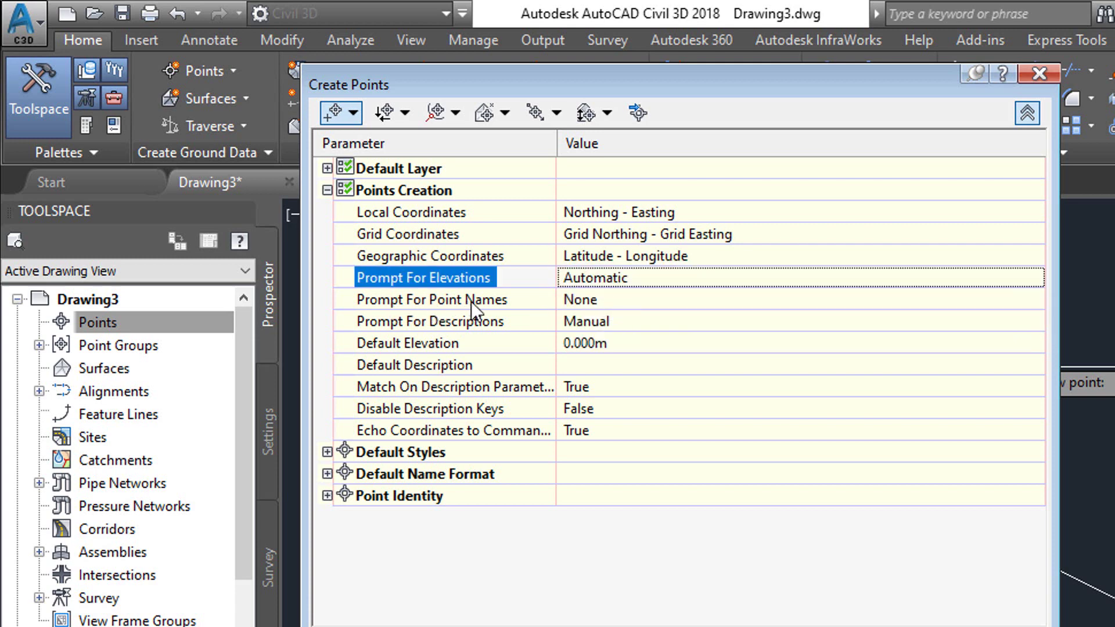
left_click(643, 298)
left_click(643, 299)
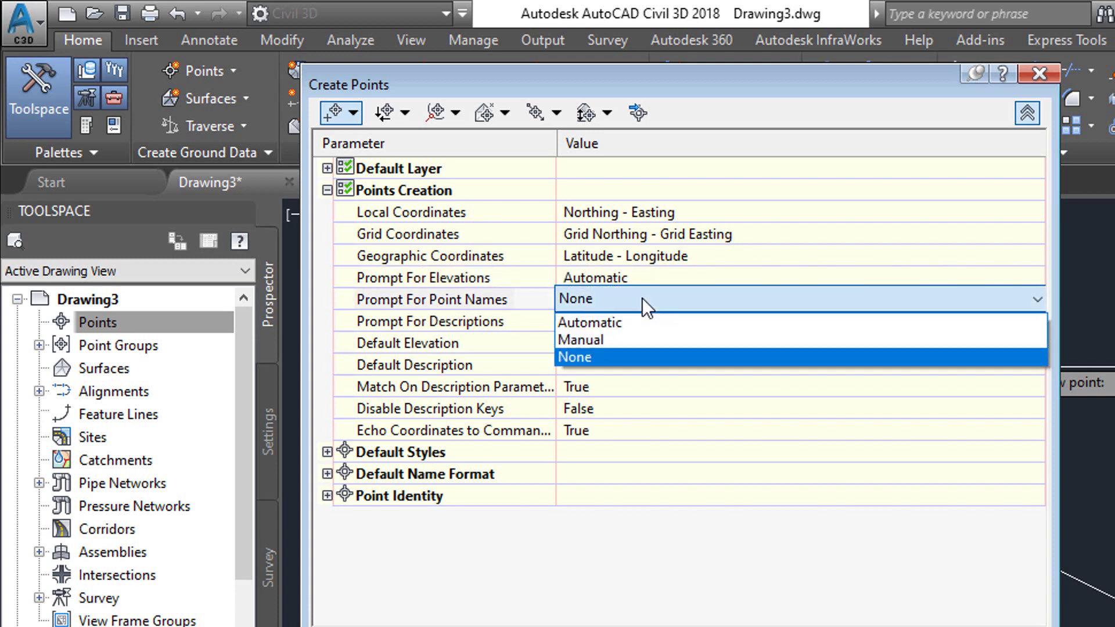
left_click(677, 298)
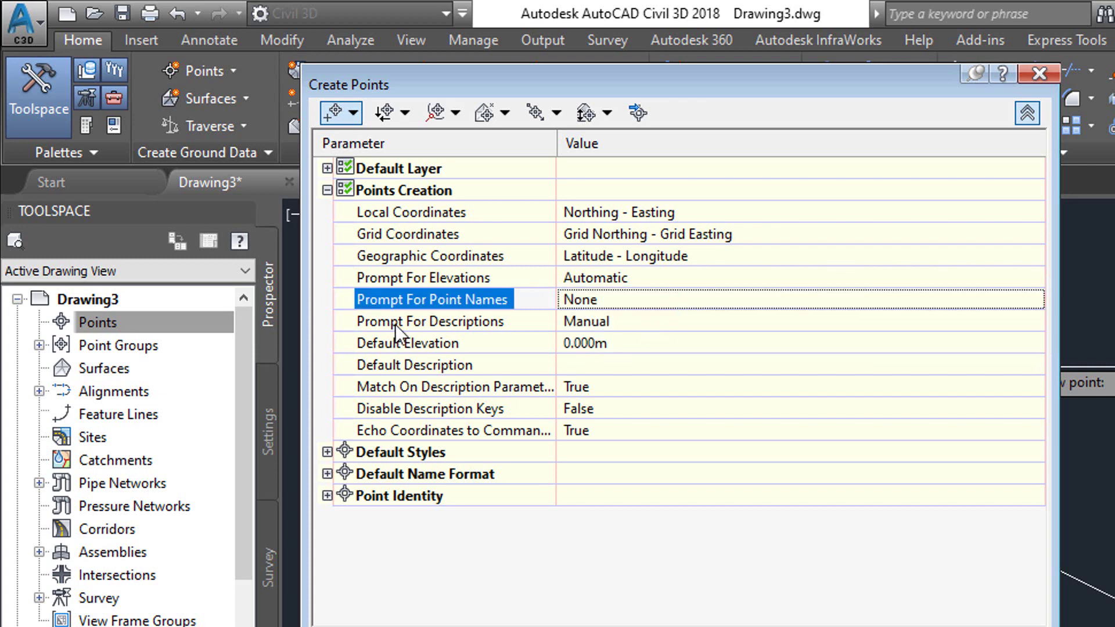
left_click(636, 323)
left_click(637, 321)
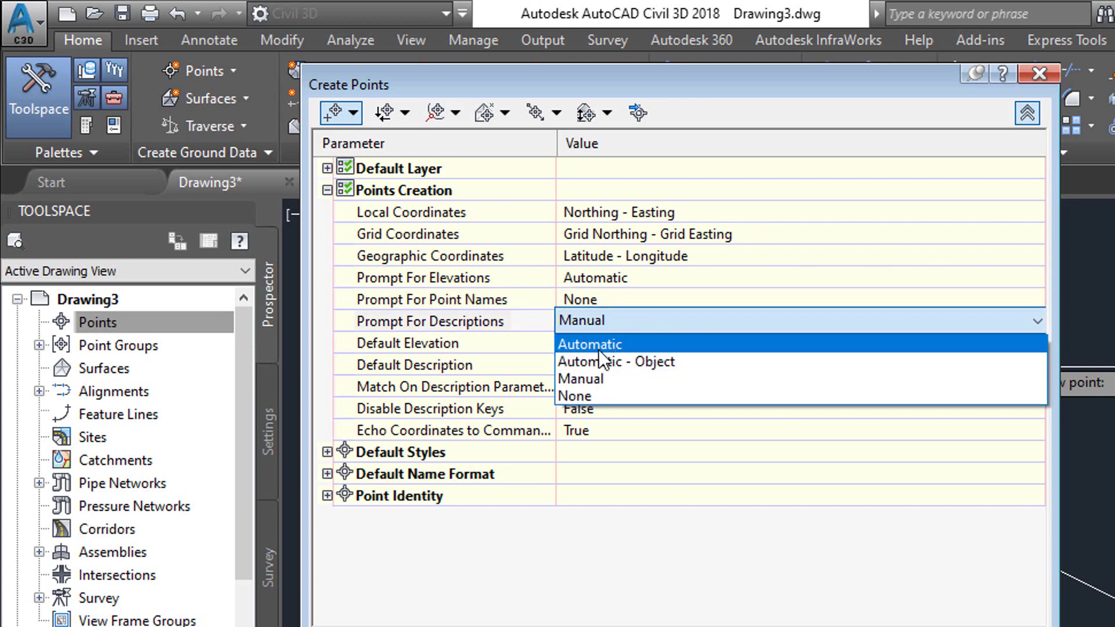
left_click(599, 347)
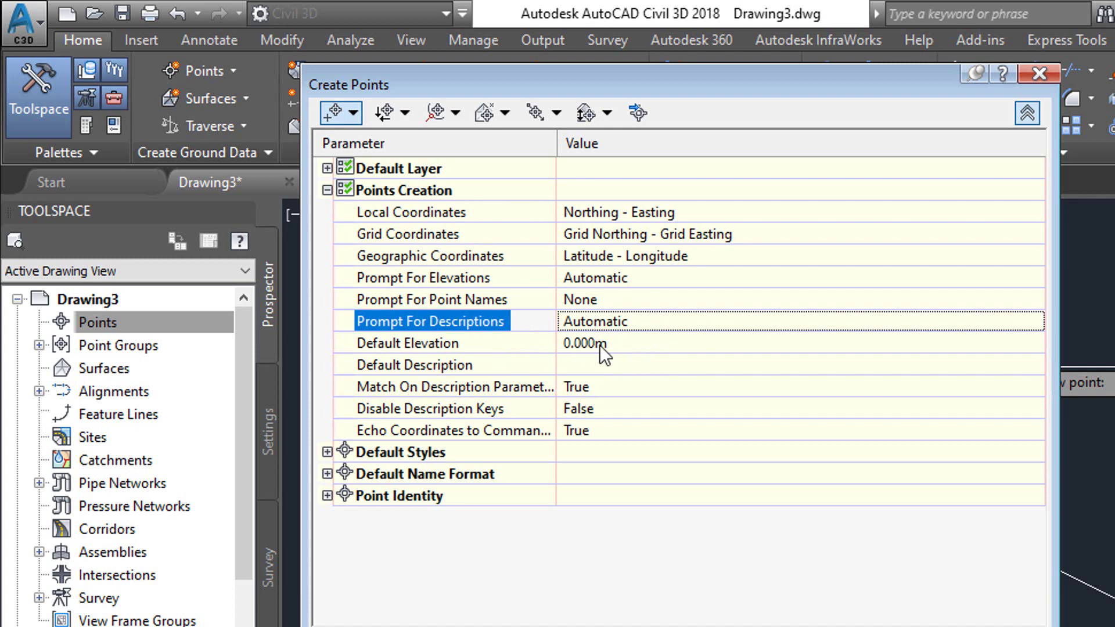
Set the default elevation to 500 m and collapse the Create Points dialog.
left_click(624, 343)
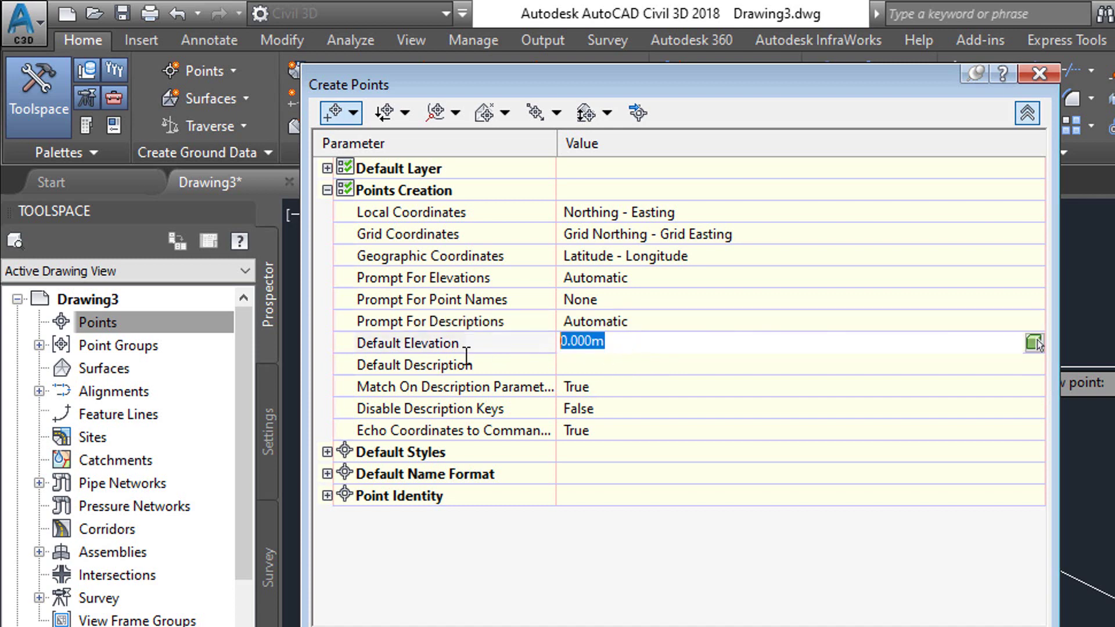
type("5")
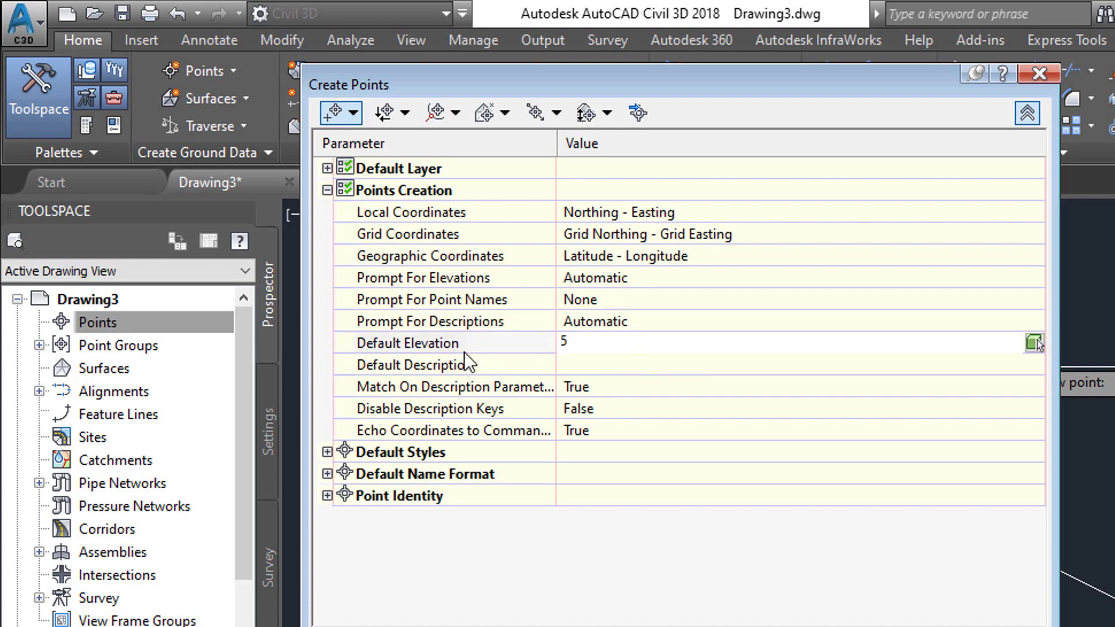
type("00")
left_click(1028, 115)
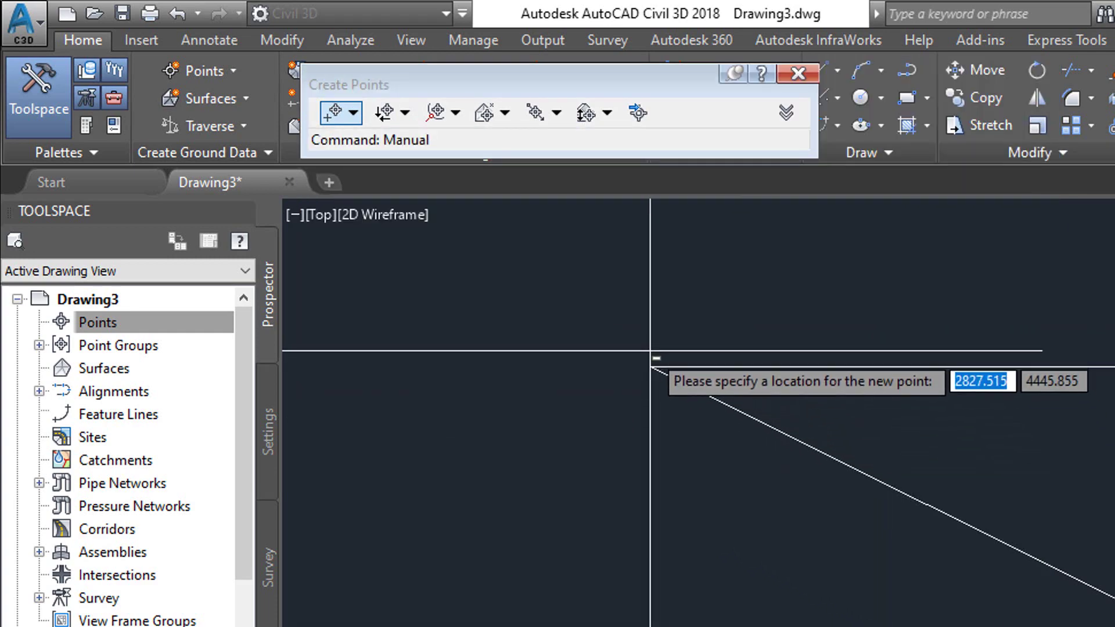
Place a COGO point at the rectangle's upper-left corner.
mouse_move(650, 351)
middle_mouse_down()
mouse_move(672, 368)
mouse_move(625, 378)
mouse_move(1007, 360)
mouse_move(910, 340)
middle_mouse_up()
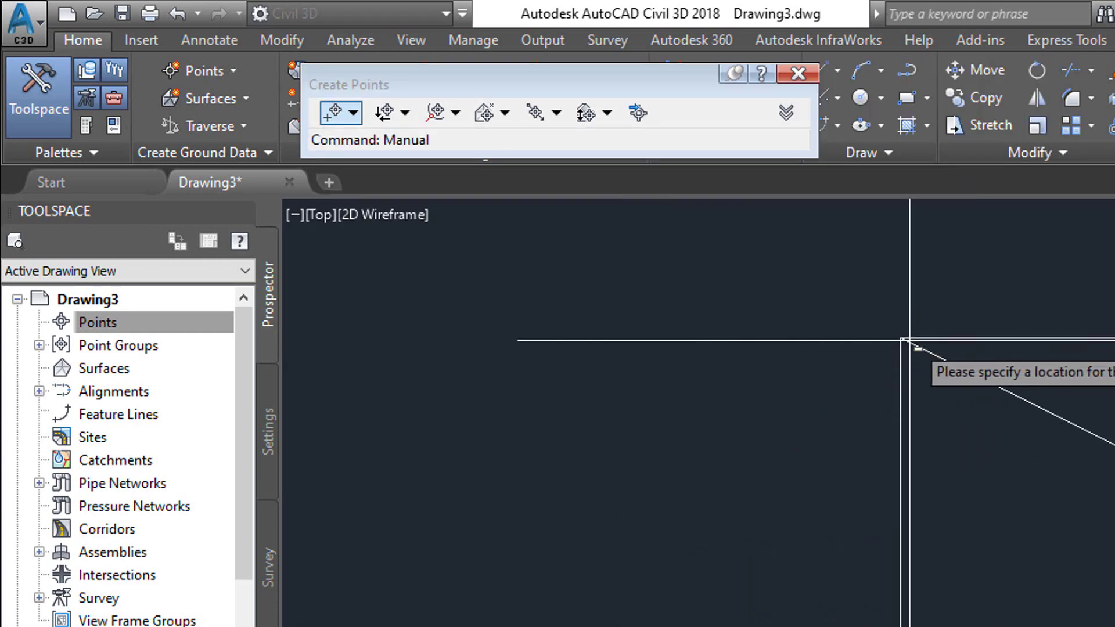
left_click(905, 341)
scroll(465, 366, "down", 6)
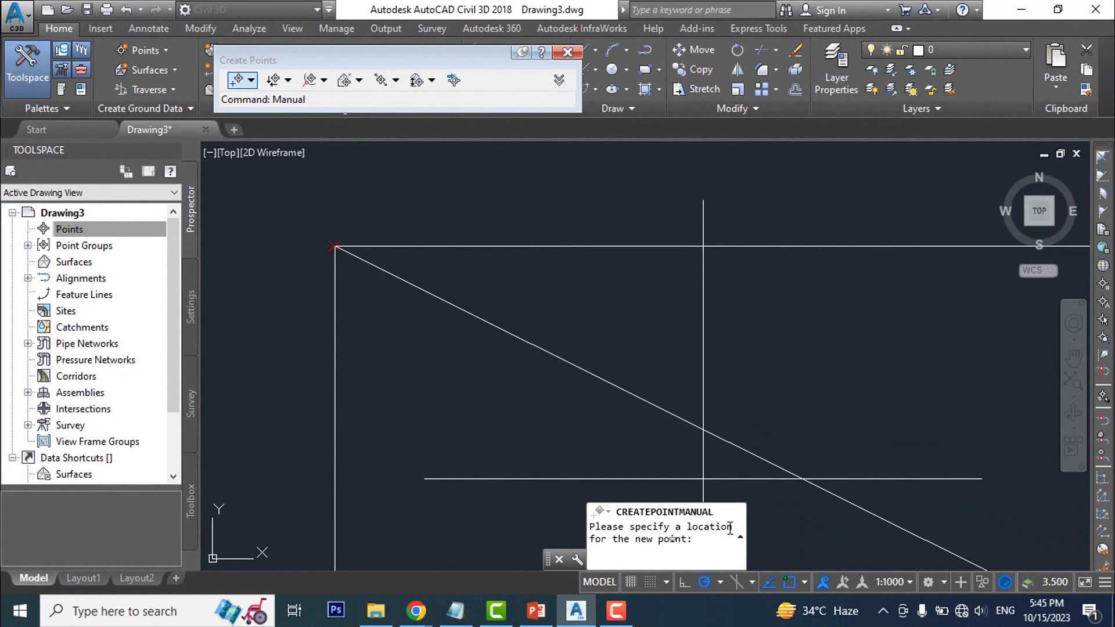
Place a COGO point at the rectangle's upper-right corner.
scroll(399, 285, "down", 5)
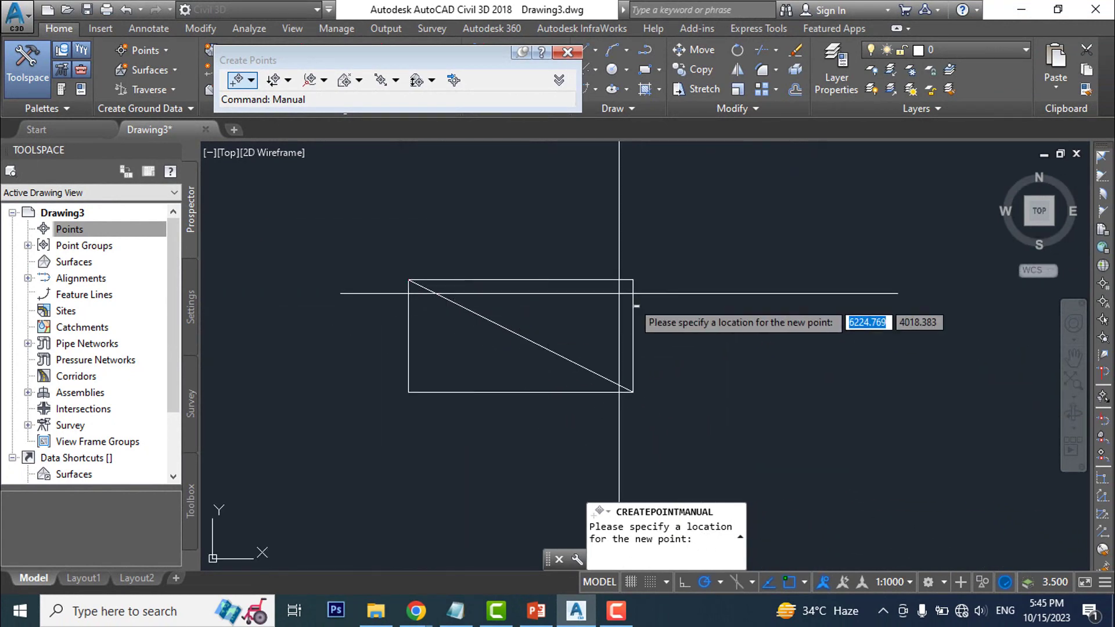
scroll(625, 288, "up", 6)
scroll(630, 283, "down", 5)
scroll(702, 154, "up", 5)
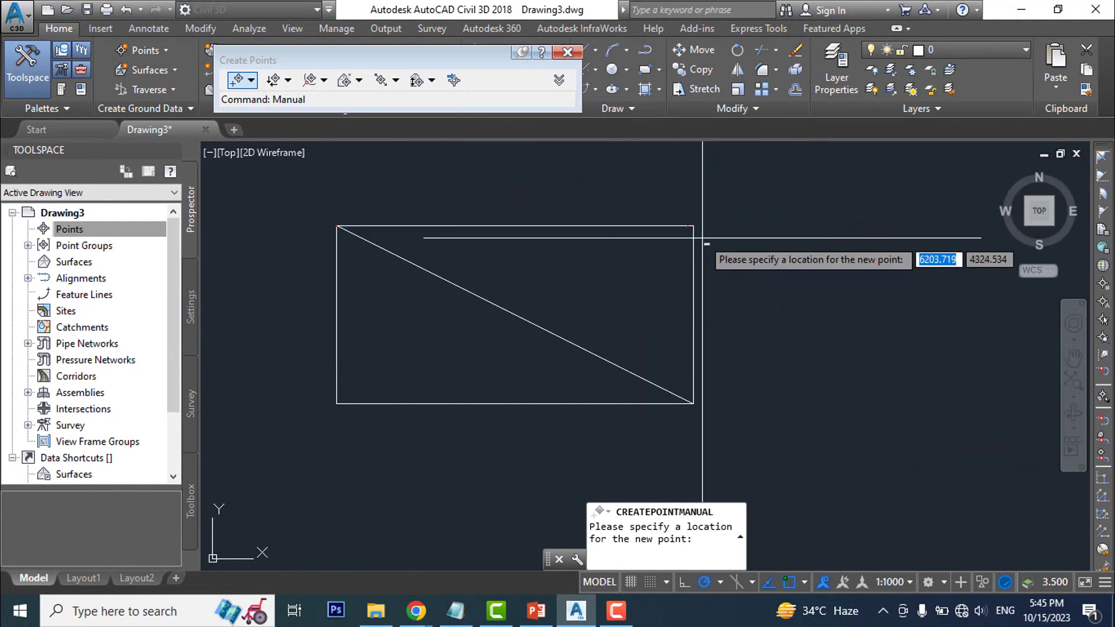
scroll(755, 223, "down", 3)
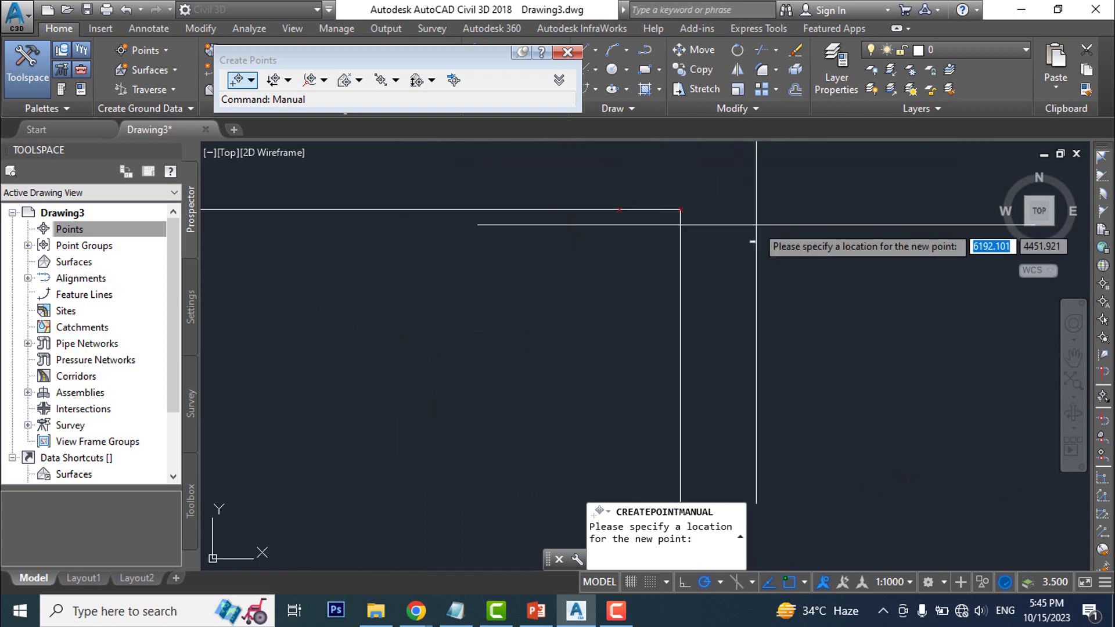
Place a COGO point at the rectangle's lower-right corner.
mouse_move(742, 368)
middle_mouse_down()
mouse_move(717, 174)
mouse_move(715, 219)
middle_mouse_up()
scroll(714, 337, "down", 3)
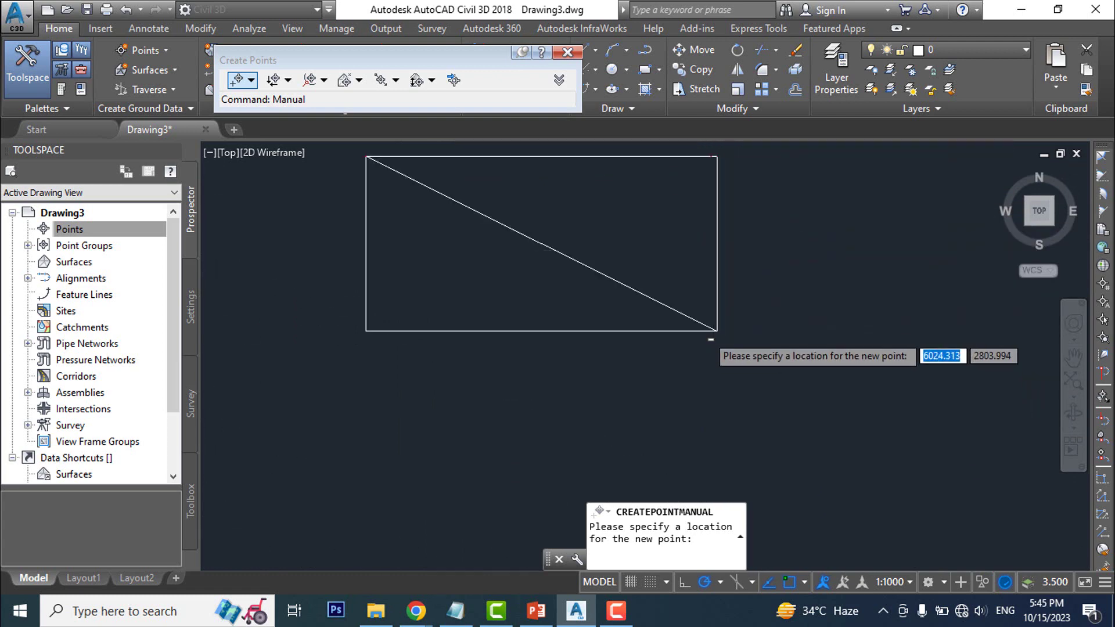
scroll(715, 319, "up", 4)
left_click(733, 325)
scroll(738, 328, "up", 5)
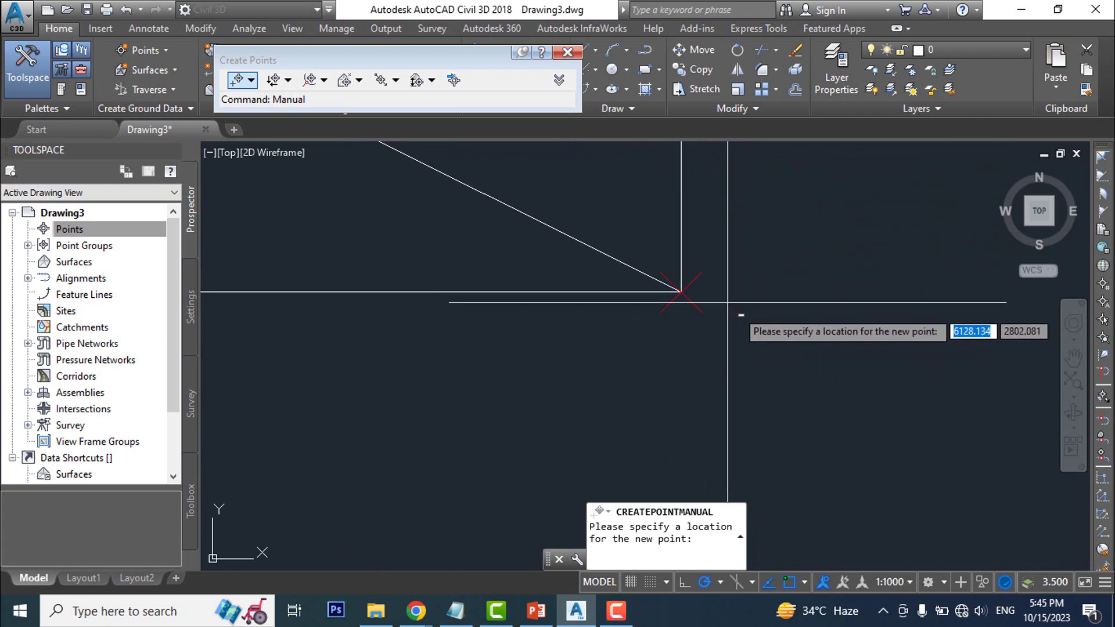
Place a COGO point at the rectangle's lower-left corner.
scroll(733, 305, "down", 5)
middle_click_drag(738, 311, 871, 339)
scroll(511, 341, "down", 4)
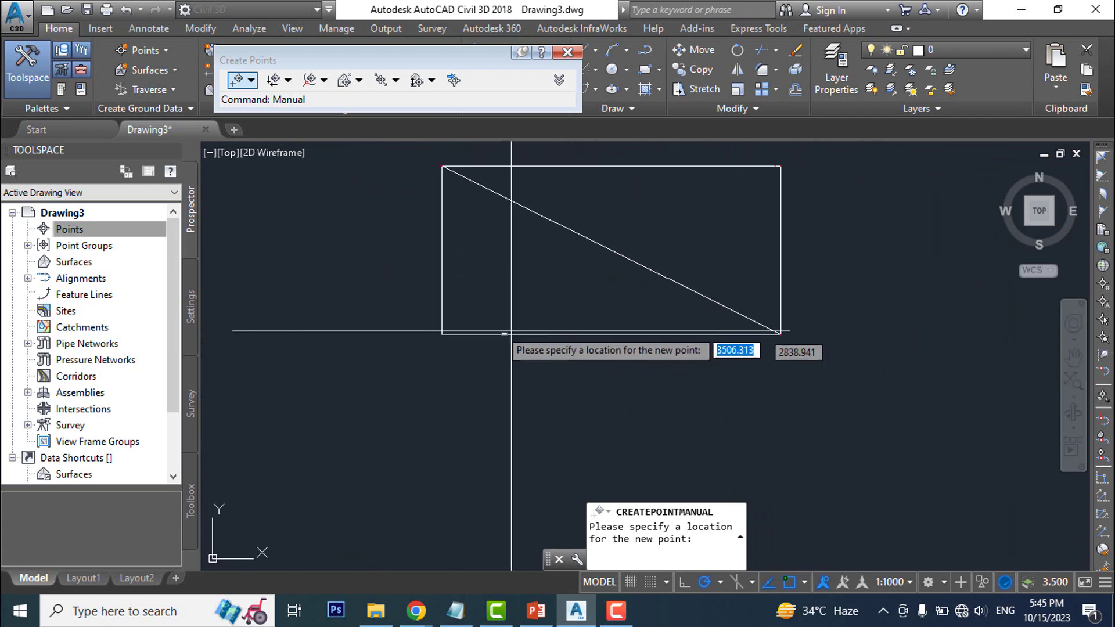
scroll(477, 407, "up", 5)
left_click(464, 399)
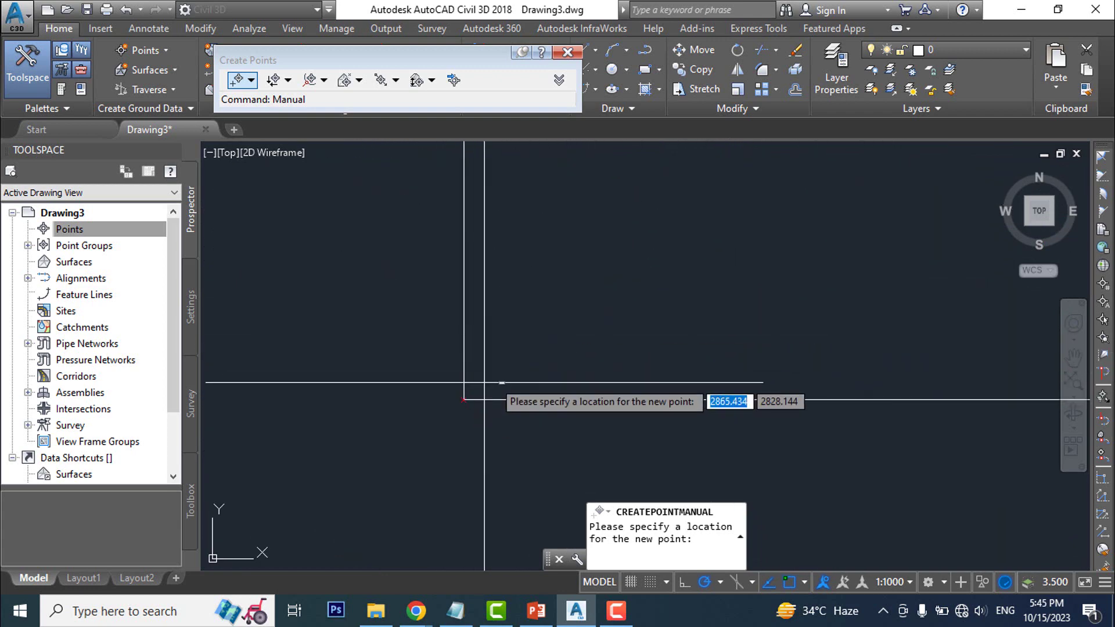
Place a COGO point at the midpoint of the rectangle's diagonal and end manual point creation.
scroll(486, 381, "up", 5)
scroll(421, 471, "down", 2)
scroll(421, 470, "down", 4)
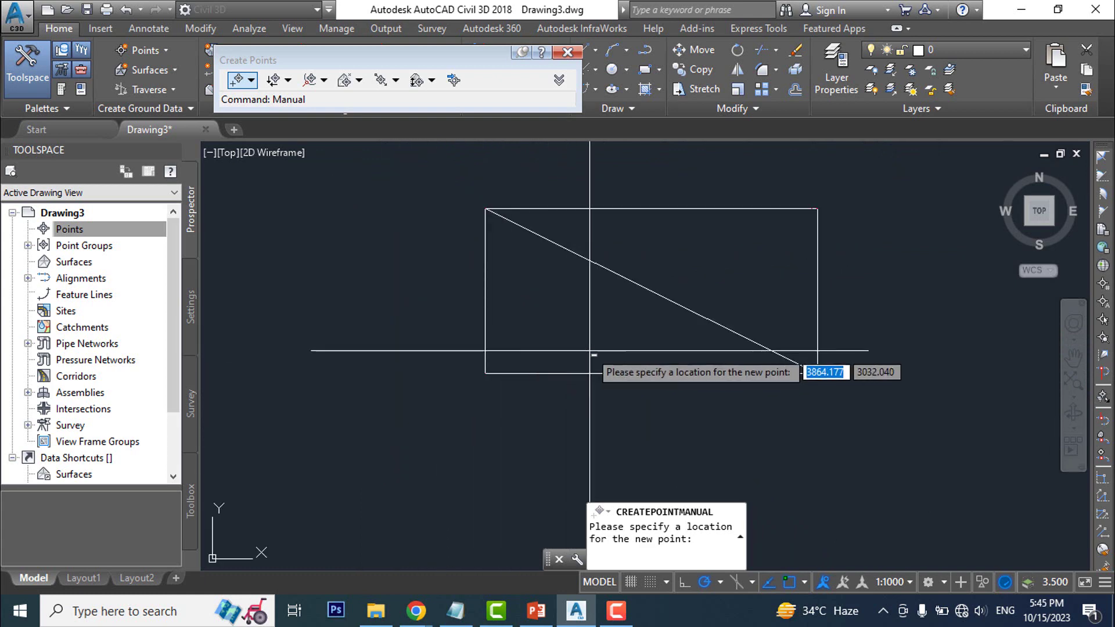
left_click(650, 292)
scroll(647, 291, "up", 5)
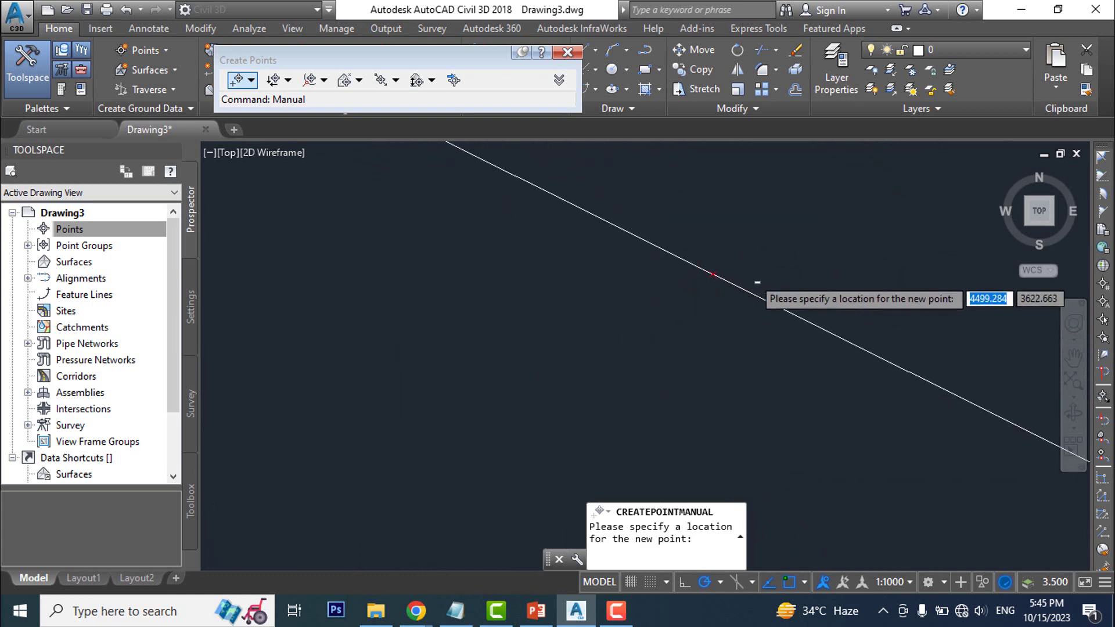
scroll(610, 281, "down", 2)
key("Escape")
scroll(742, 351, "down", 6)
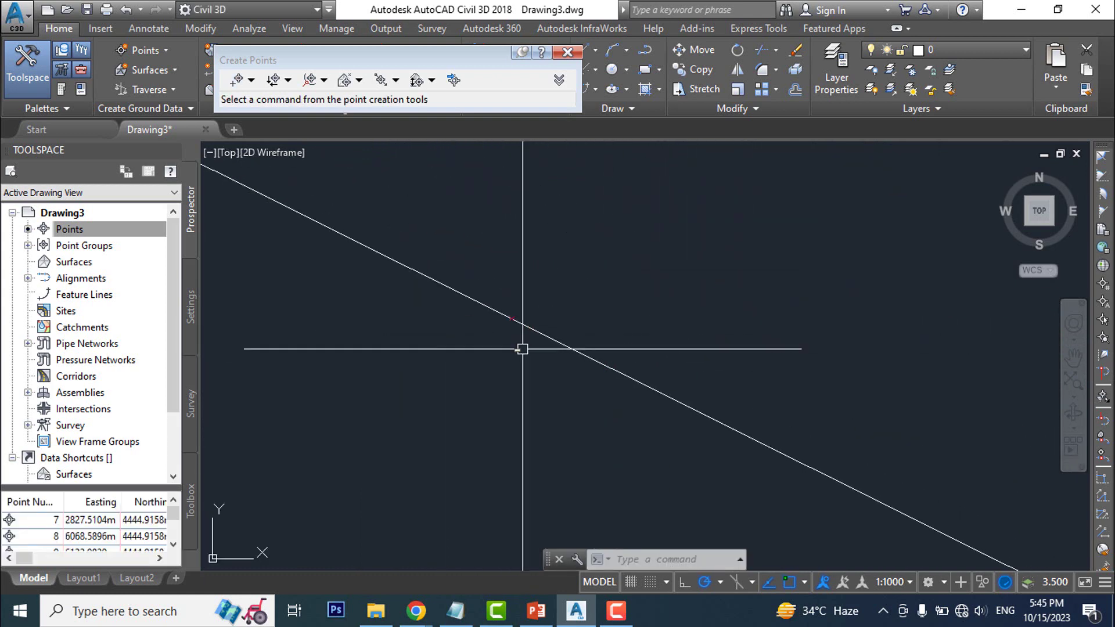
Select the COGO point at the rectangle's upper-left corner and show its properties with the MO command.
scroll(538, 401, "up", 5)
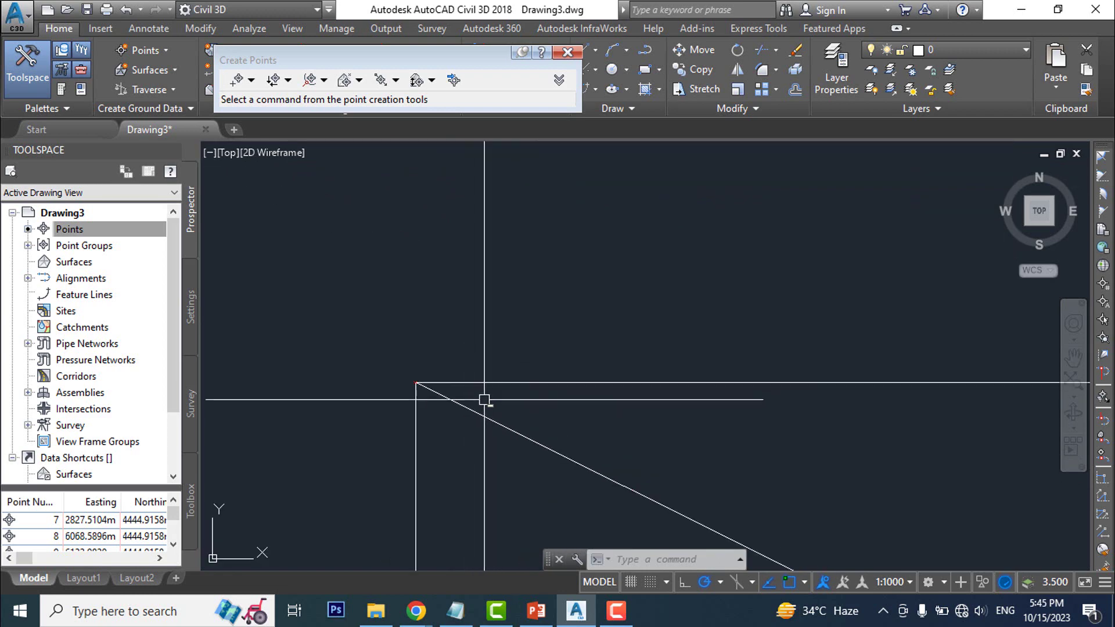
left_click(398, 368)
left_click(449, 416)
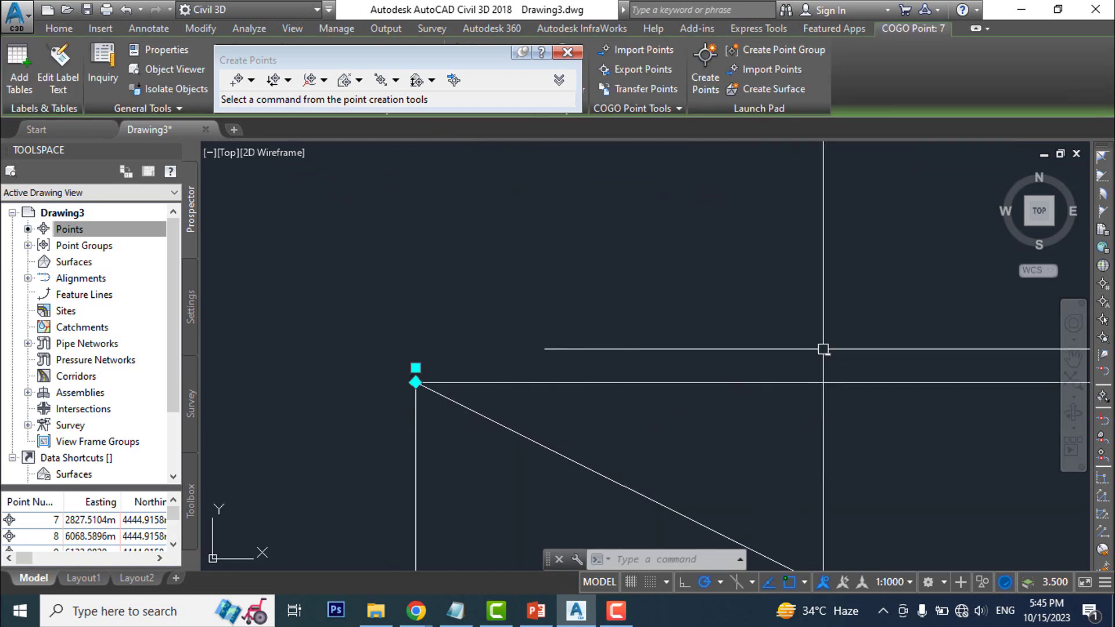
type("MMMMMMMMMMMMMMMMMMMMMMMMMMMMO")
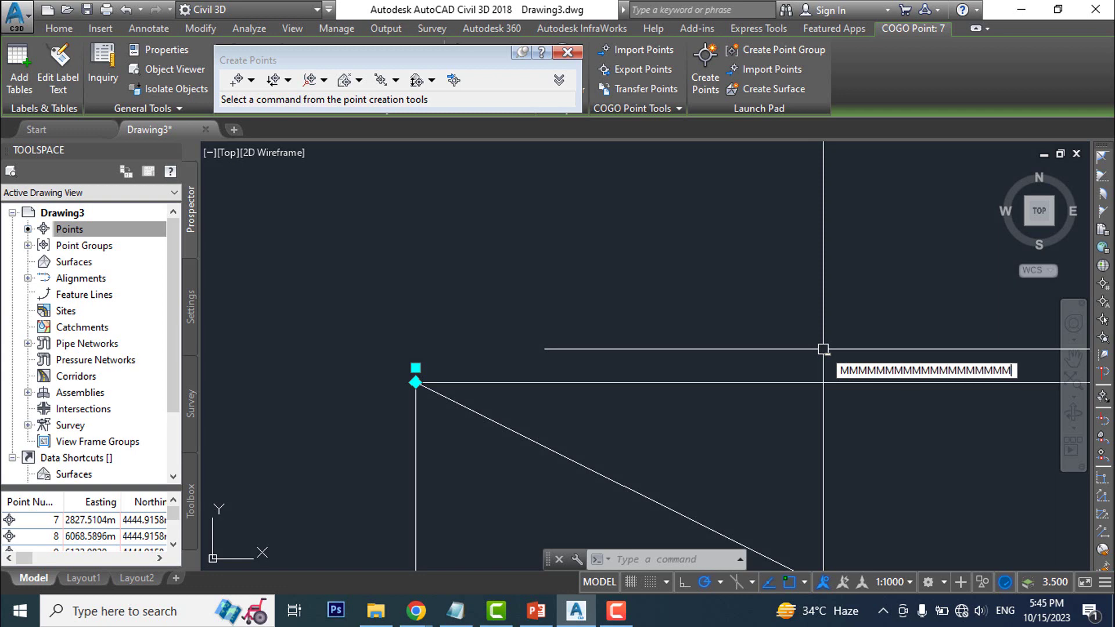
key("BackSpace")
key("BackSpace")
key("BackSpace")
key("BackSpace")
key("BackSpace")
key("BackSpace")
key("BackSpace")
key("BackSpace")
key("BackSpace")
key("BackSpace")
key("BackSpace")
key("BackSpace")
key("BackSpace")
key("BackSpace")
key("BackSpace")
key("BackSpace")
key("BackSpace")
key("BackSpace")
key("BackSpace")
key("BackSpace")
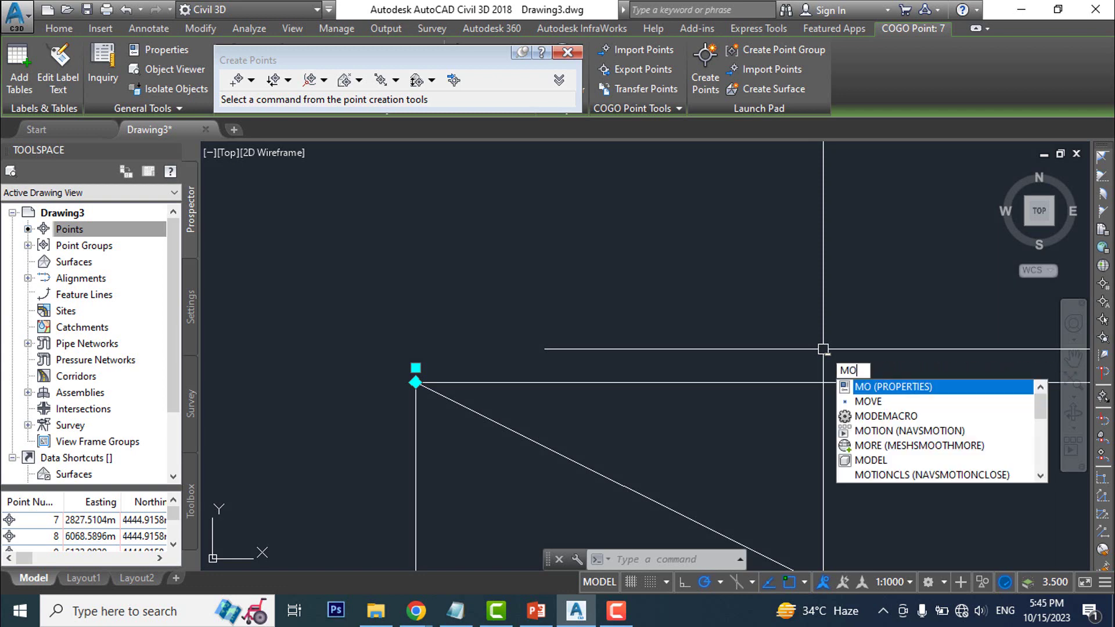
key("Return")
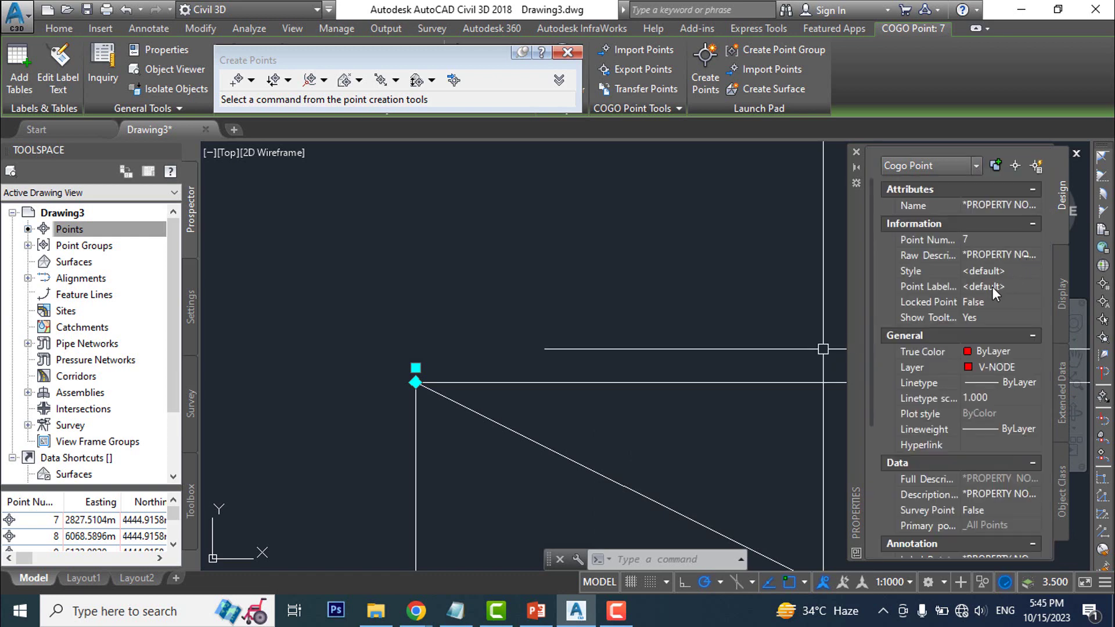
scroll(381, 242, "down", 3)
scroll(386, 209, "down", 2)
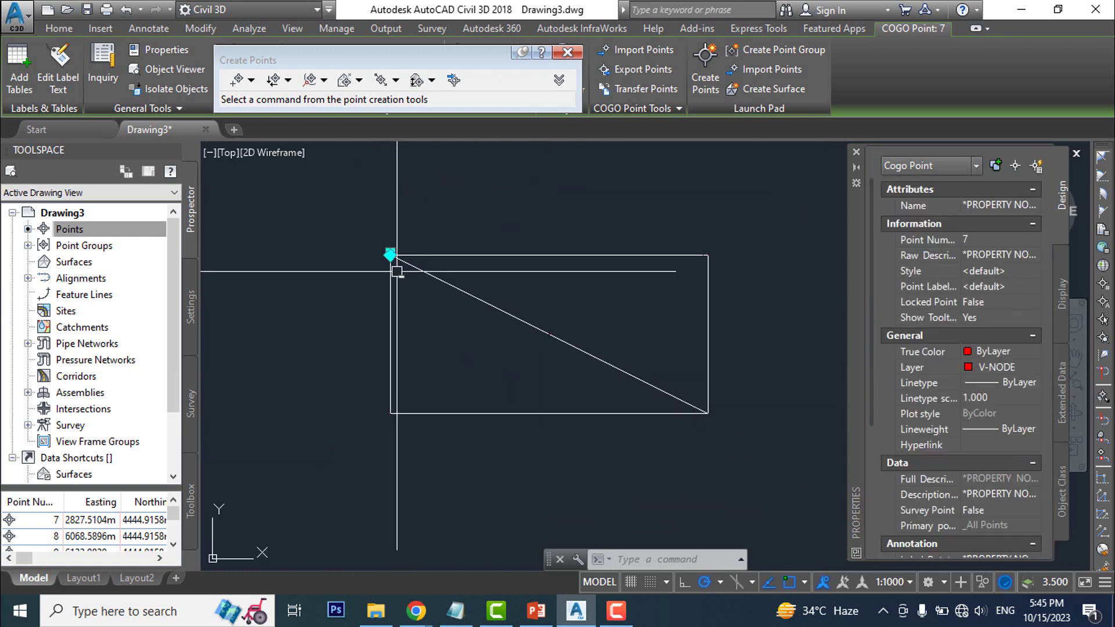
scroll(411, 270, "up", 4)
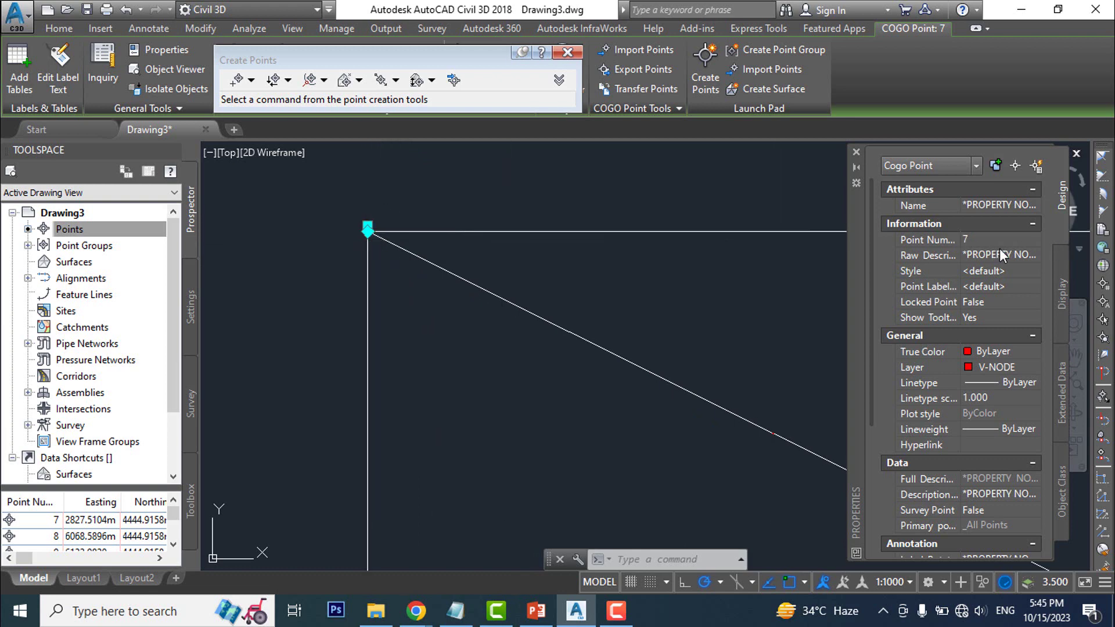
scroll(403, 274, "down", 3)
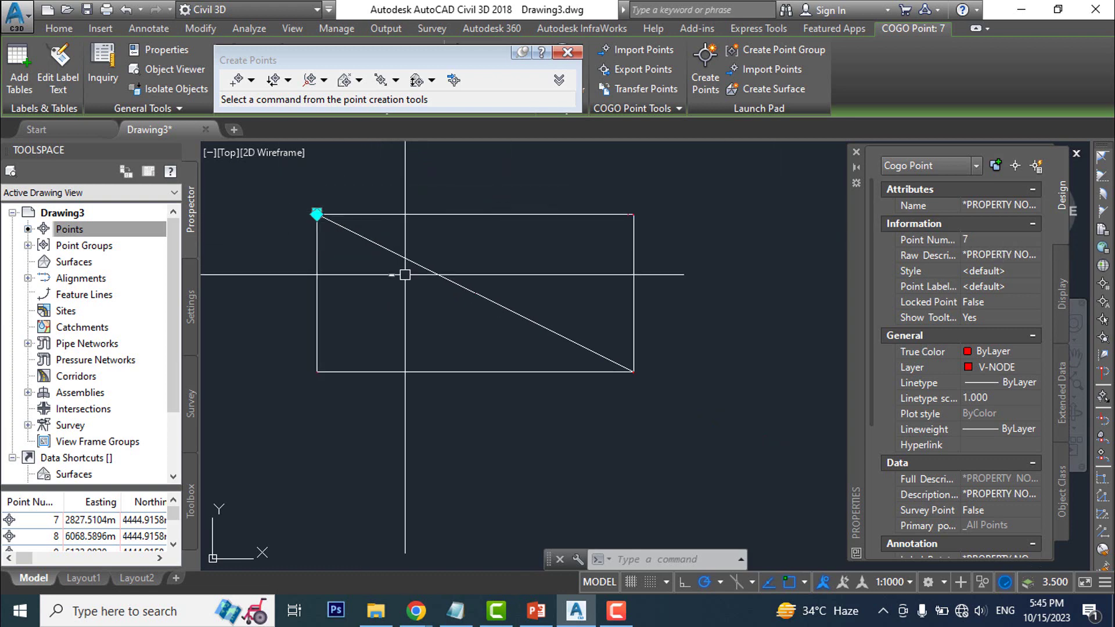
Add the COGO point near the rectangle's upper-right corner to the selection, check the shared properties, and clear the selection.
left_click(610, 198)
scroll(643, 227, "up", 5)
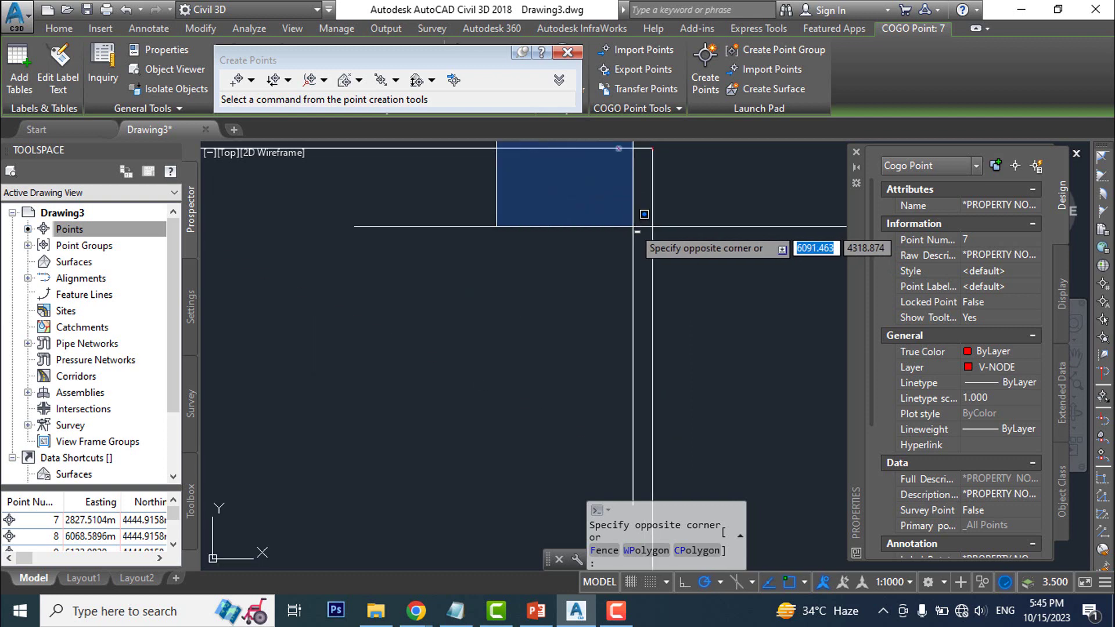
left_click(638, 226)
scroll(576, 291, "down", 2)
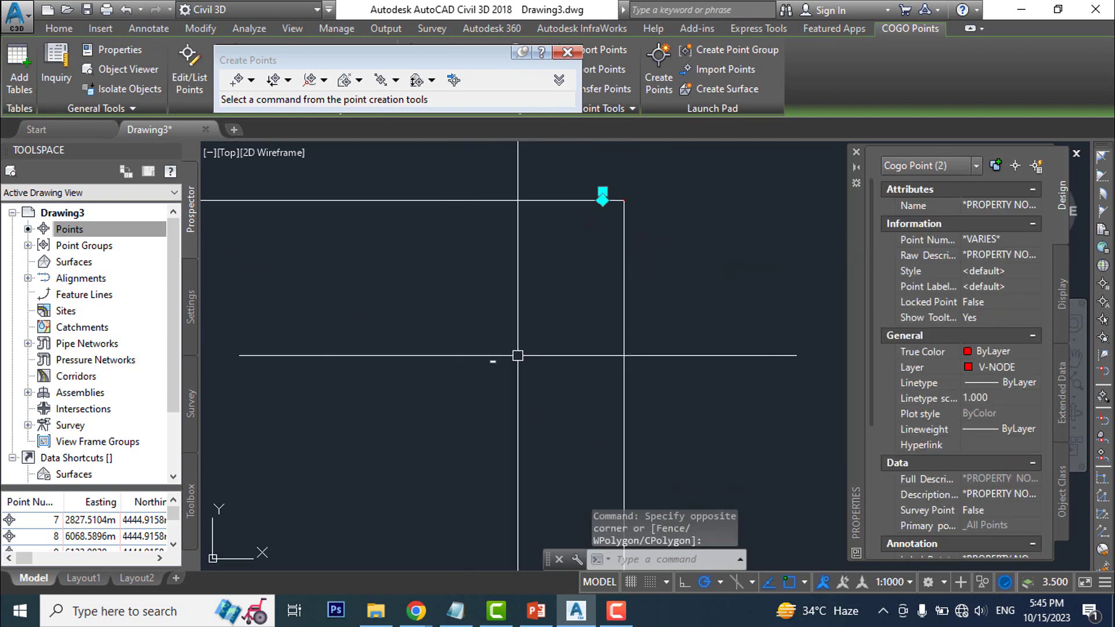
scroll(518, 355, "down", 3)
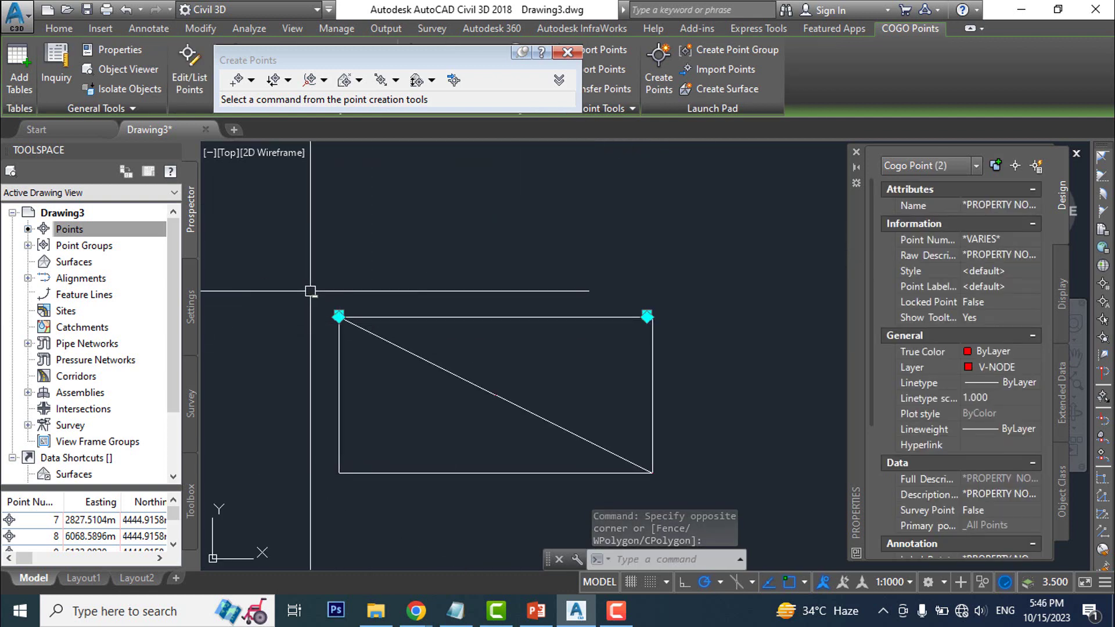
key("Escape")
Check the properties of the COGO point on the top edge just left of the upper-right corner alone.
scroll(435, 341, "up", 2)
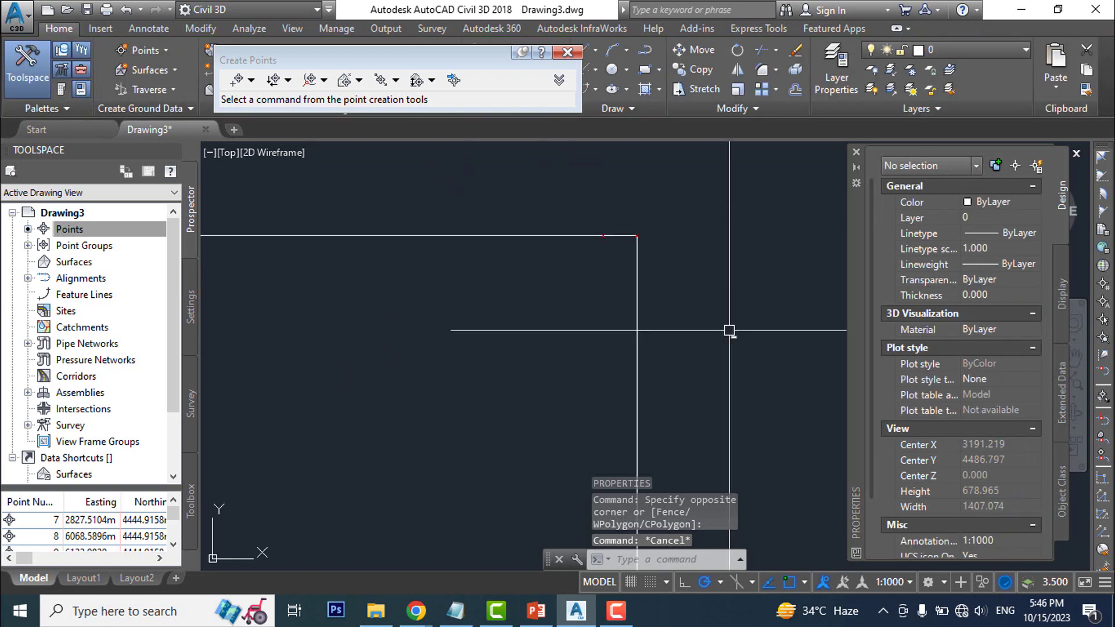
left_click(622, 261)
left_click(734, 453)
scroll(514, 310, "down", 2)
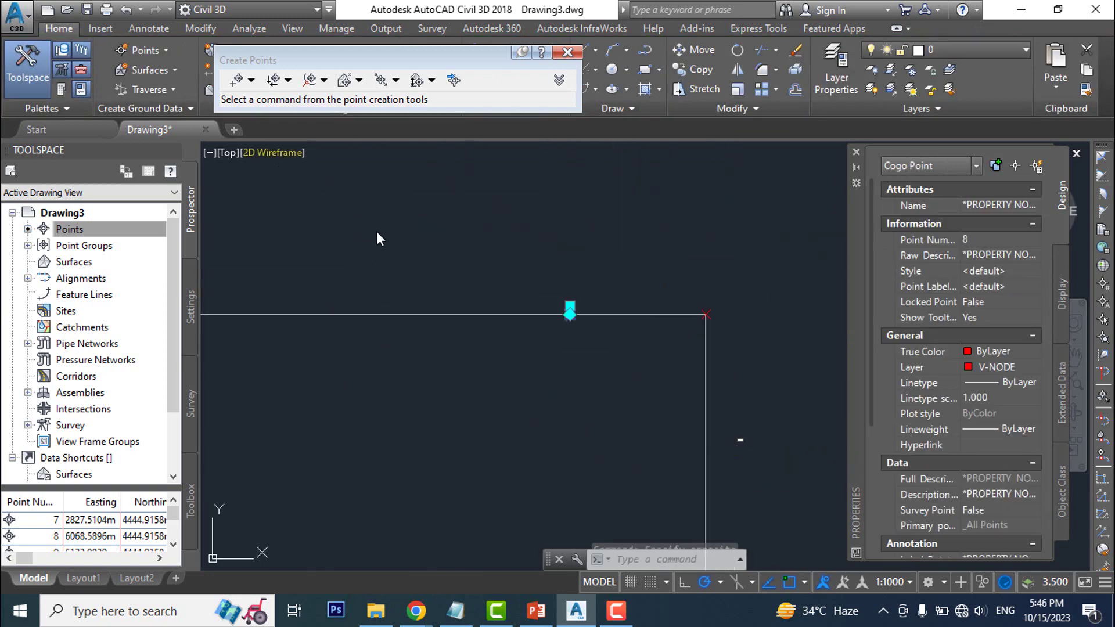
key("Escape")
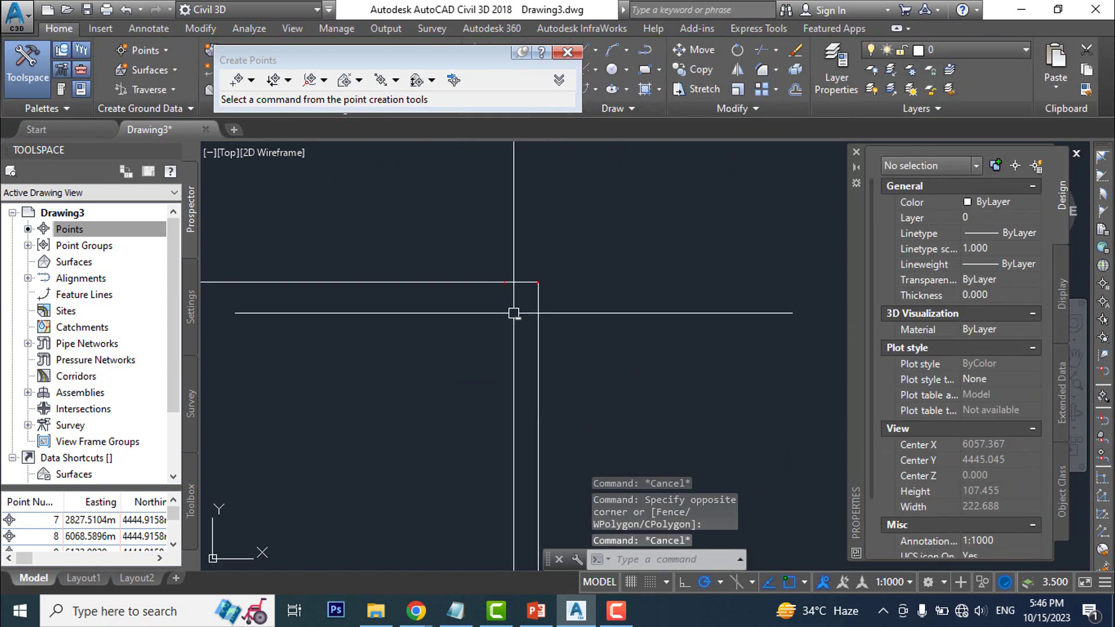
Check the properties of the COGO point exactly at the rectangle's upper-right corner, and clear the selection.
left_click(535, 262)
left_click(578, 294)
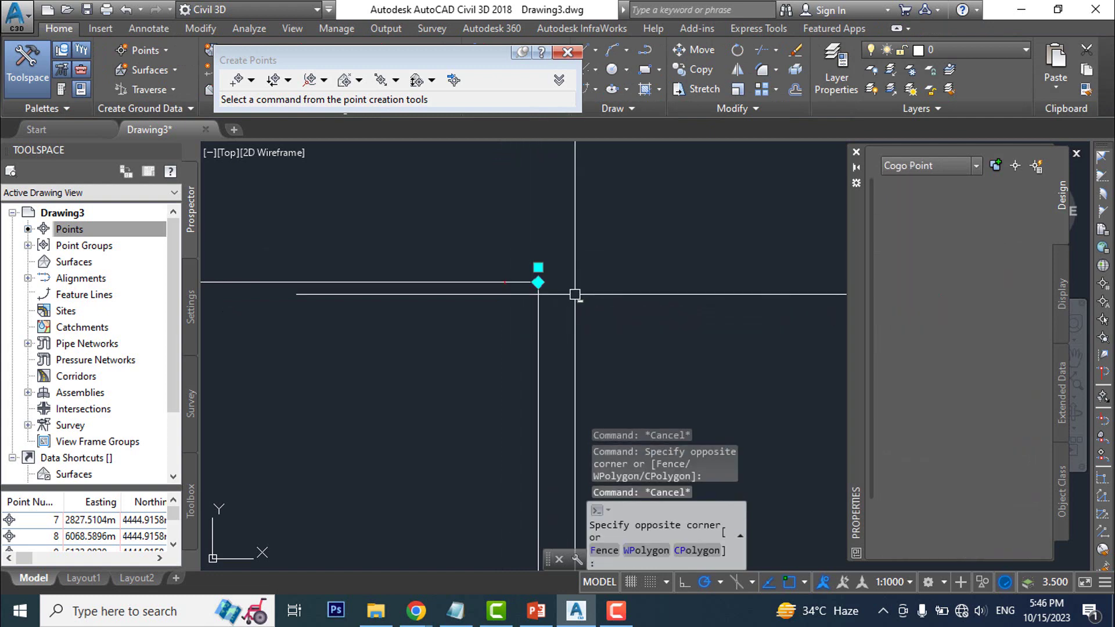
key("Escape")
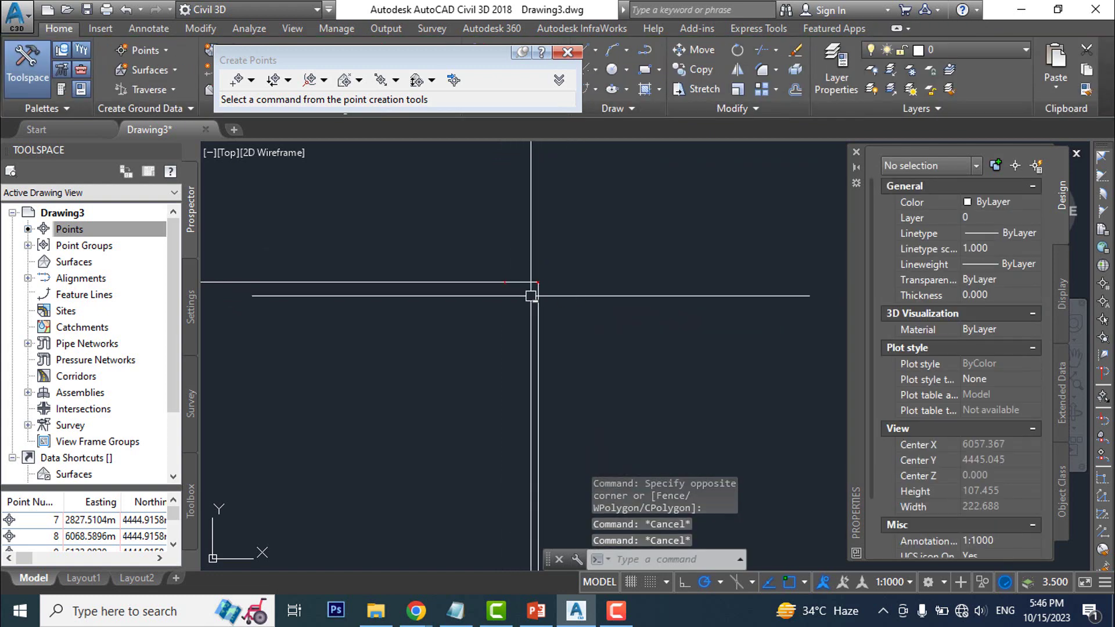
Check the whole rectangle with its points and close the Create Points tools.
scroll(666, 253, "down", 15)
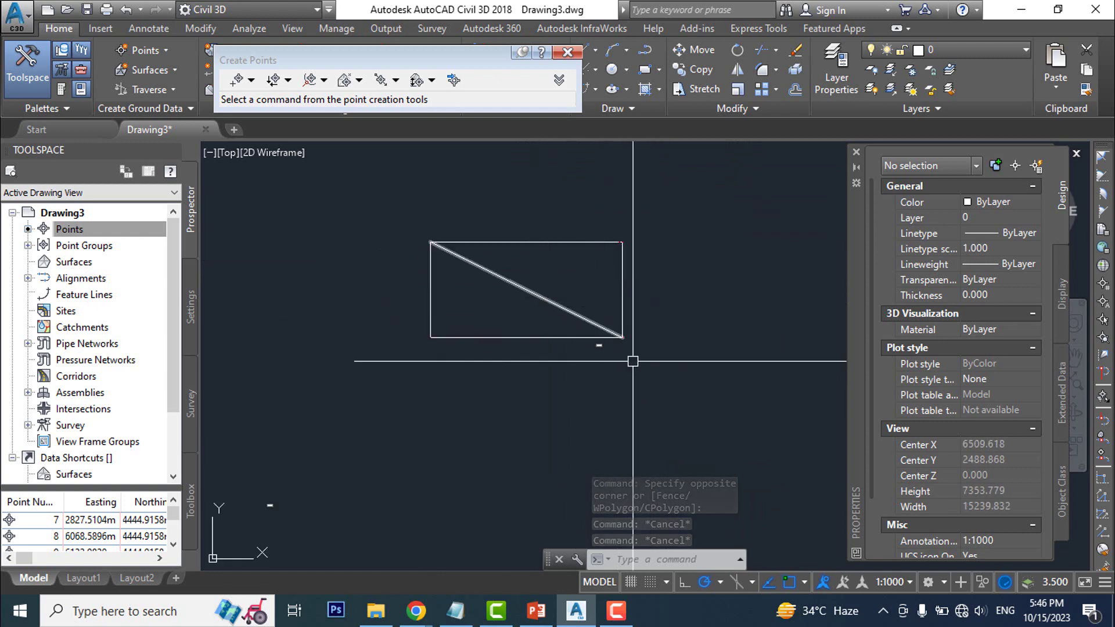
scroll(633, 334, "up", 4)
middle_click_drag(584, 309, 623, 337)
scroll(639, 384, "down", 4)
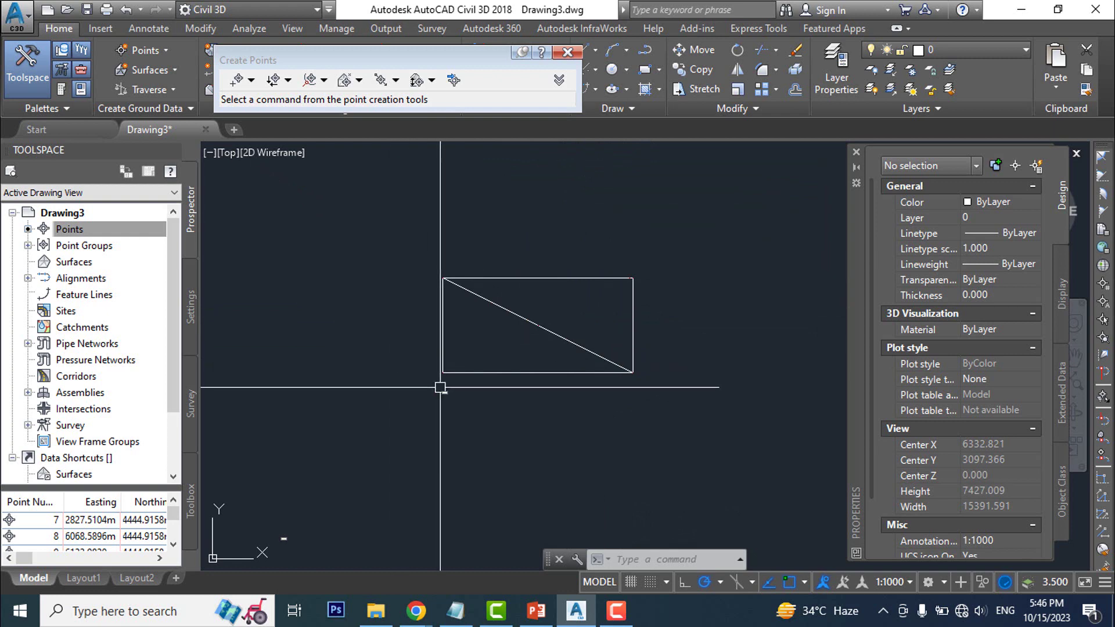
left_click(568, 52)
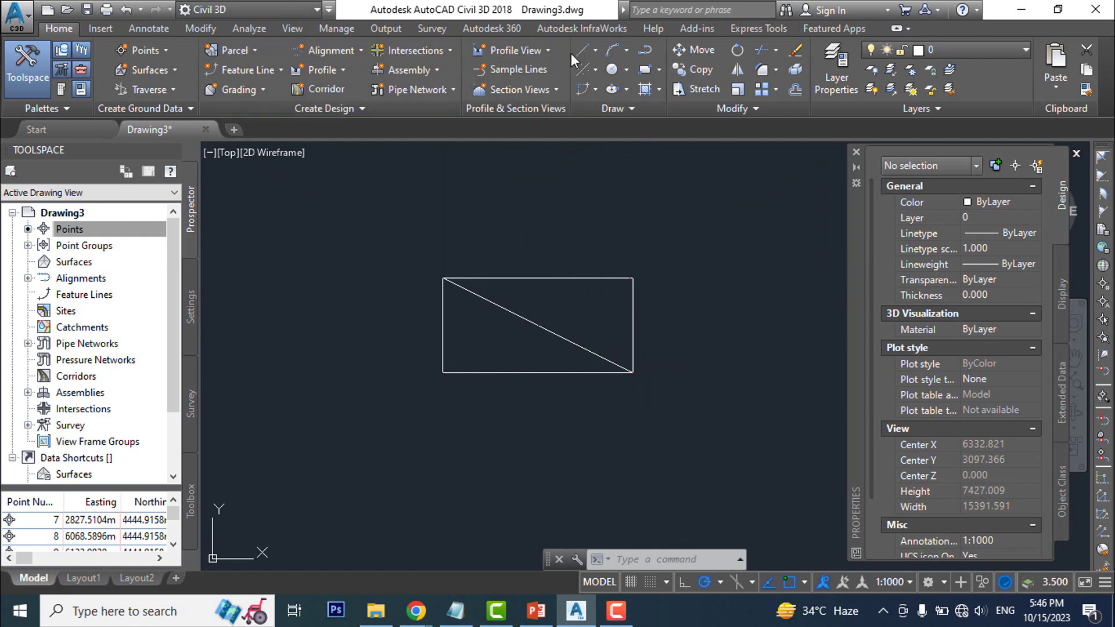
Execute the Points_List report from the Points reports in the Toolbox's Reports Manager.
left_click(191, 512)
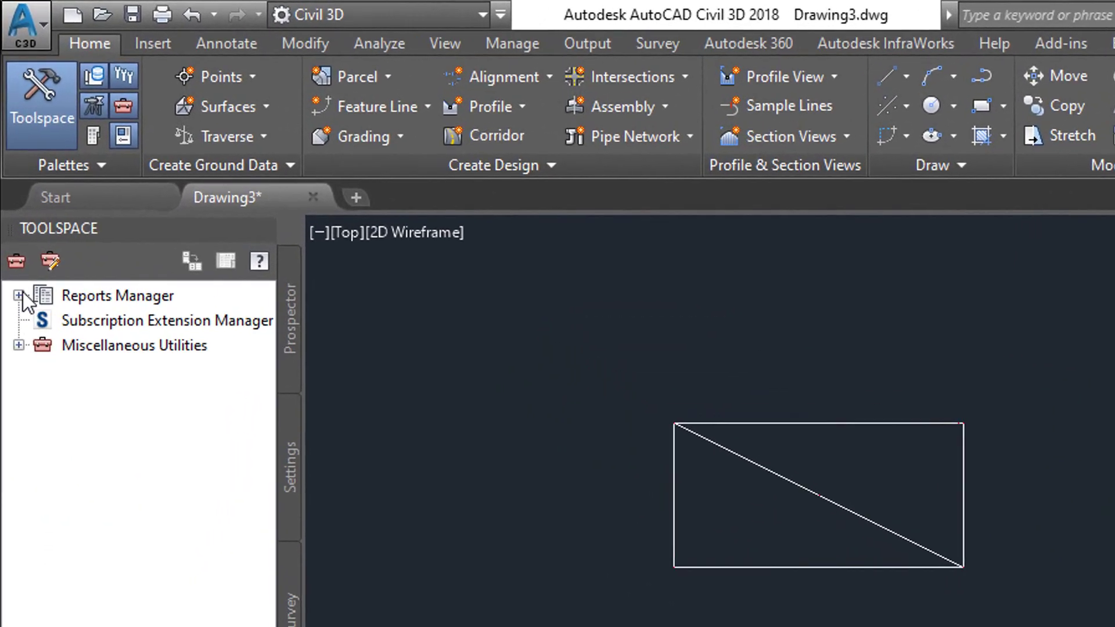
left_click(18, 295)
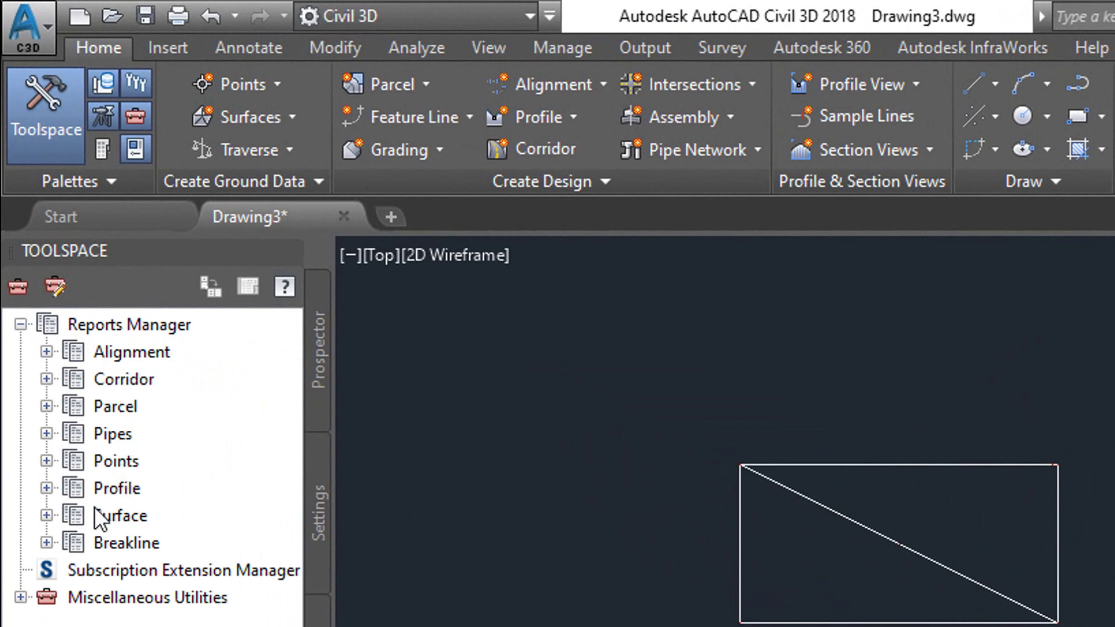
left_click(46, 462)
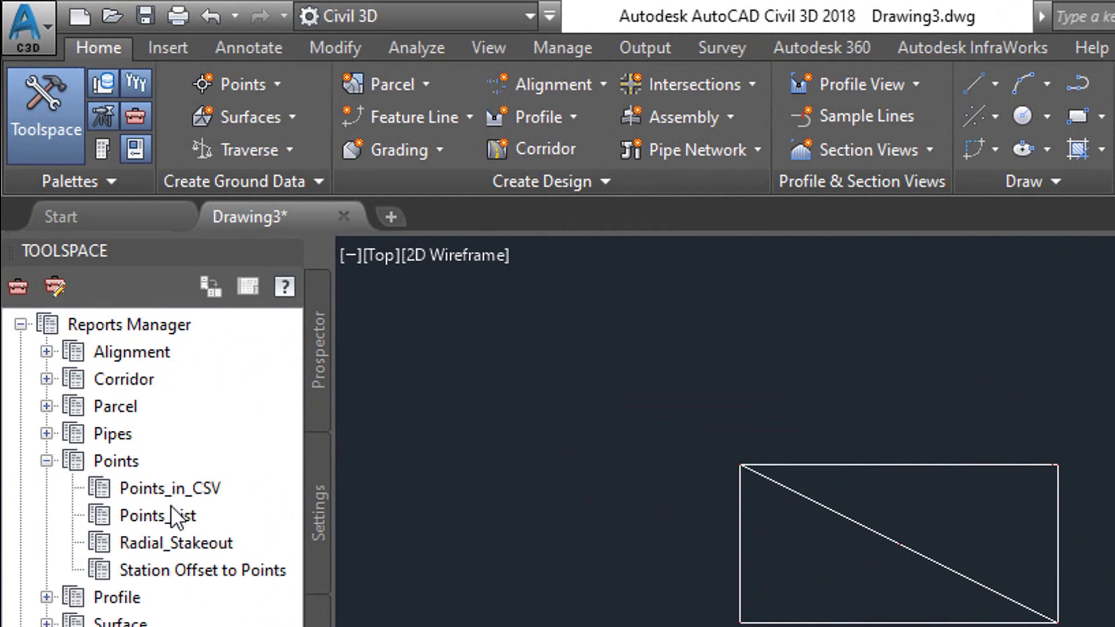
left_click(145, 517)
right_click(152, 514)
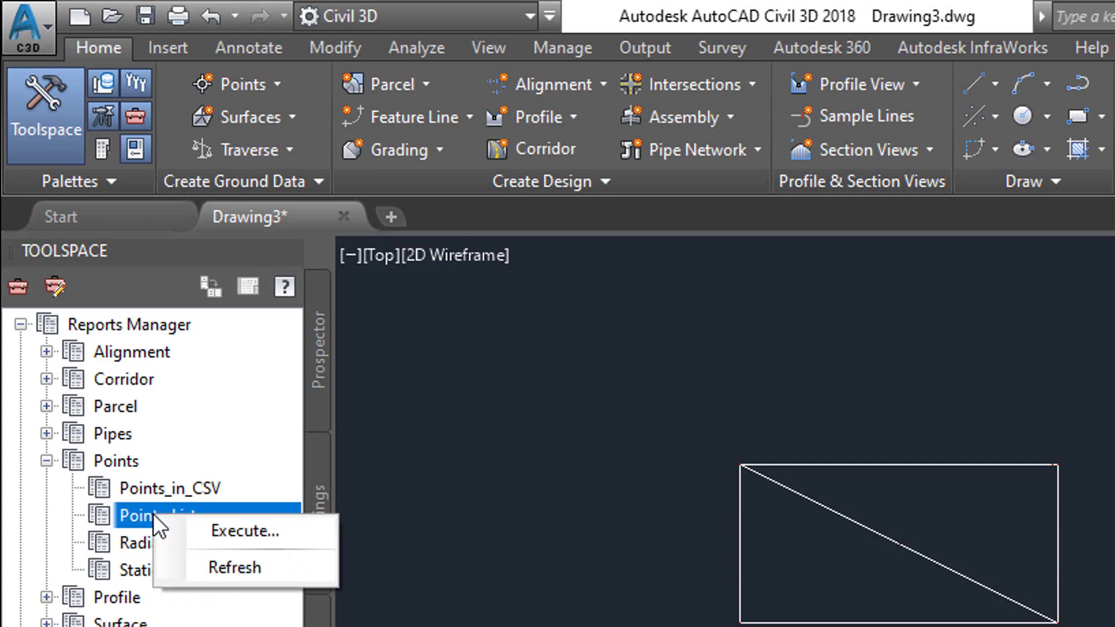
left_click(239, 524)
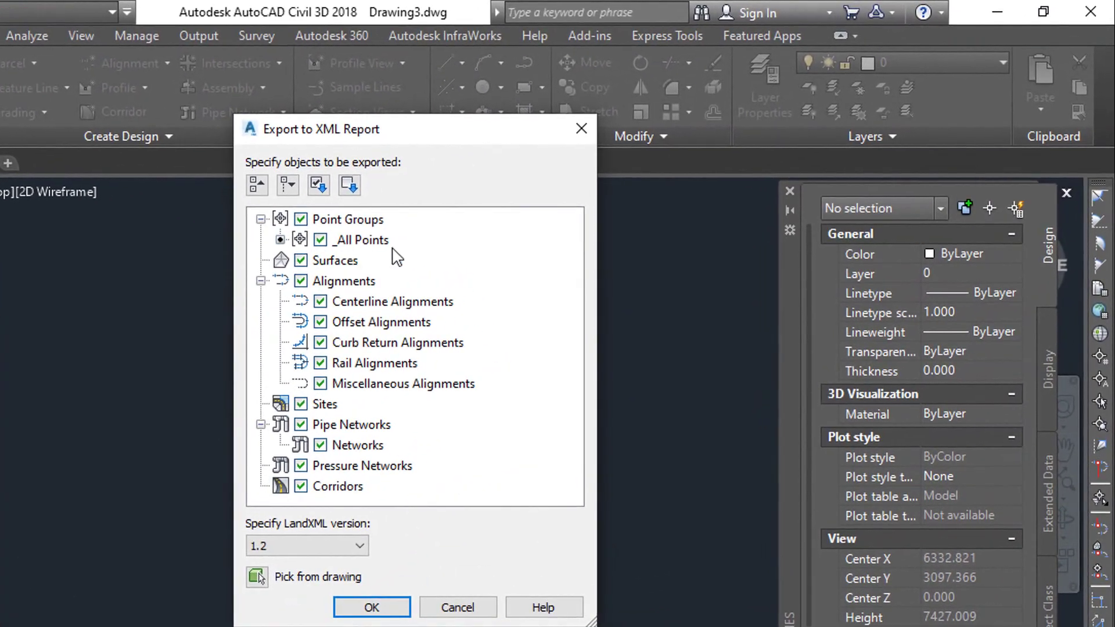
Exclude surfaces, alignments, sites, pipe networks, pressure networks and corridors from the XML report export, keeping only point groups, and accept.
left_click(301, 260)
left_click(301, 281)
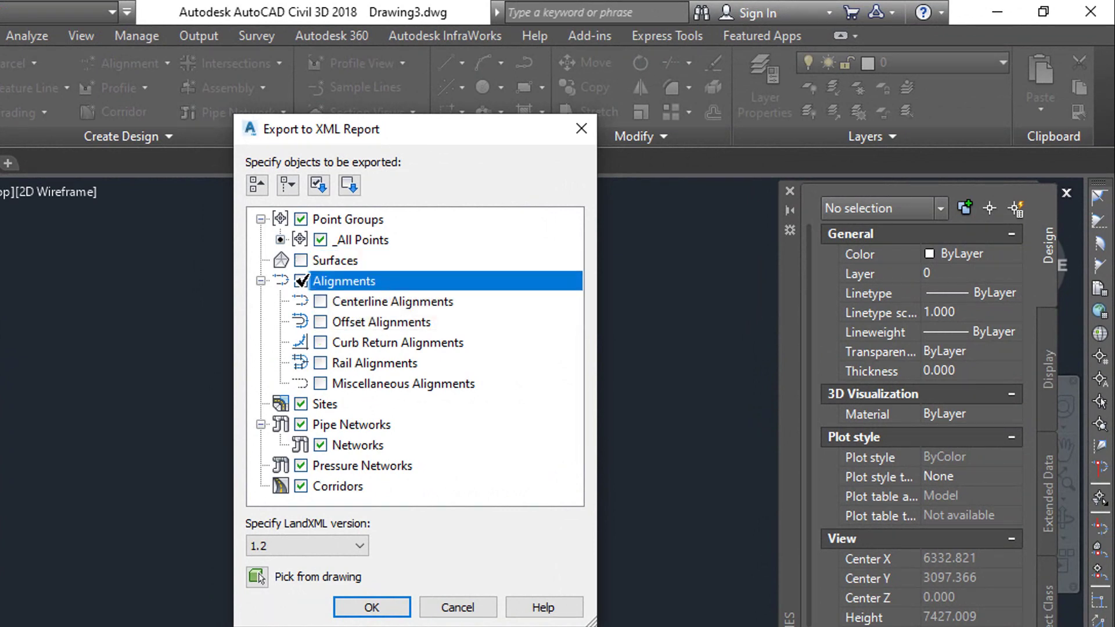
left_click(301, 404)
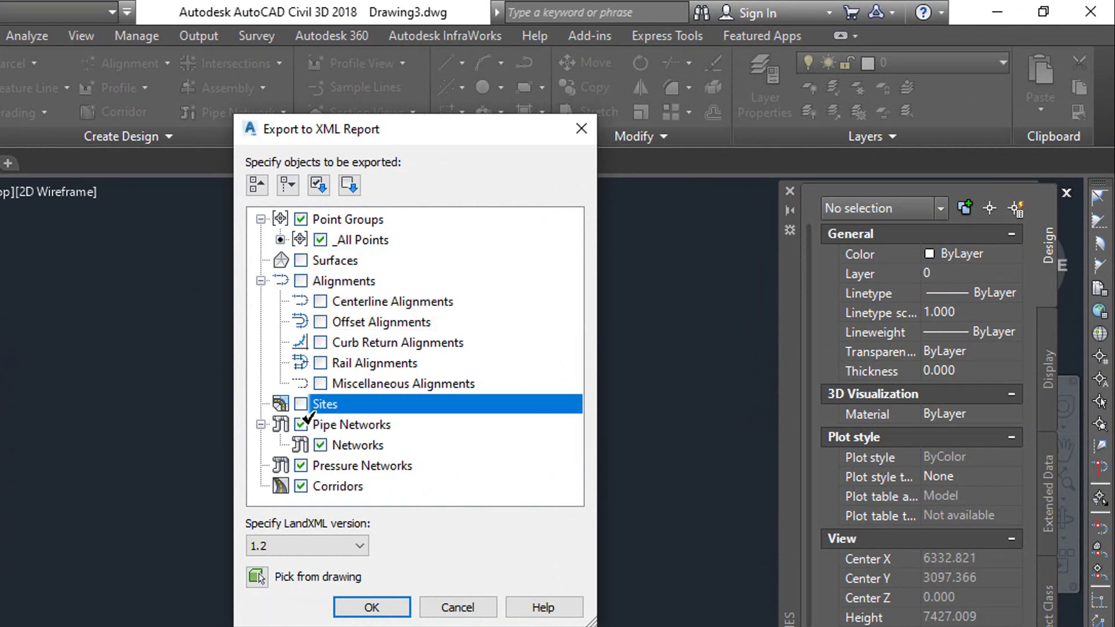
left_click(302, 424)
left_click(302, 465)
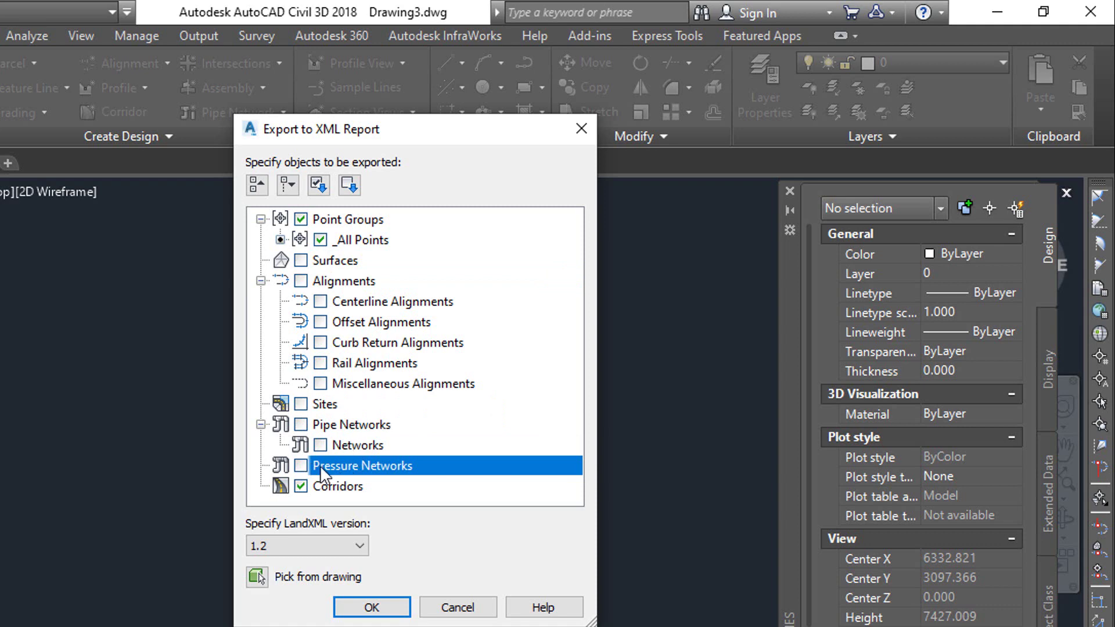
left_click(301, 485)
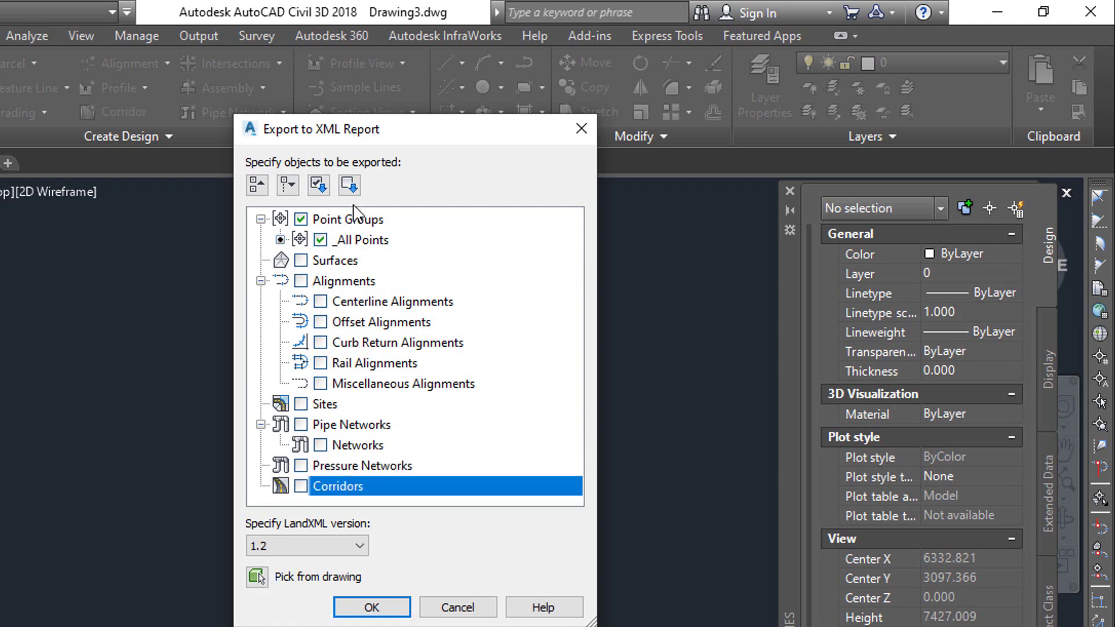
left_click(387, 608)
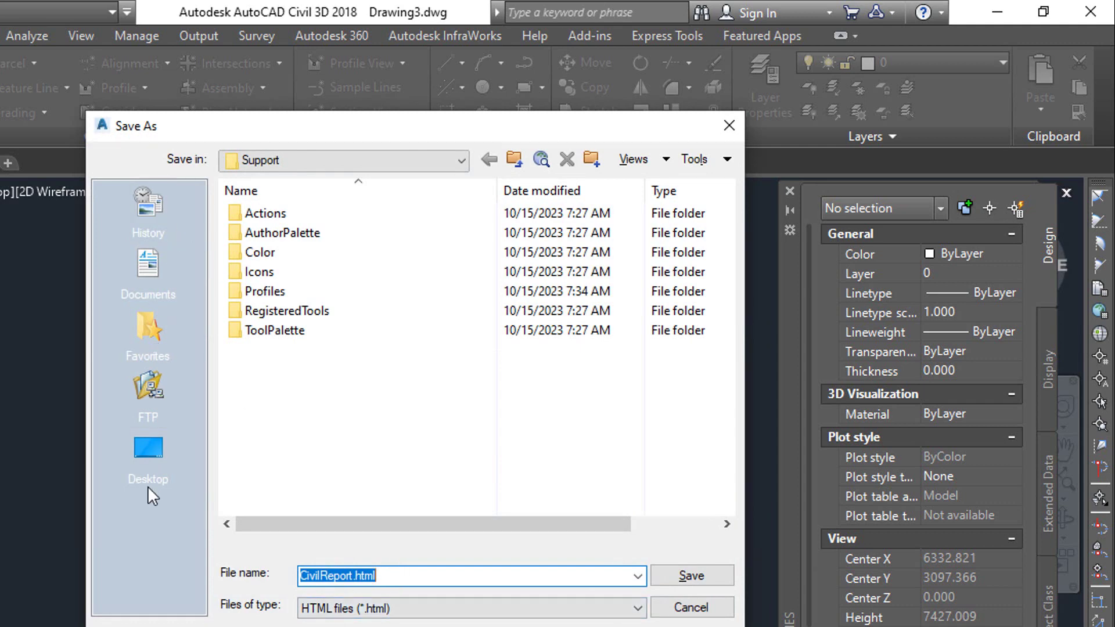
Save the point report as CivilReport.html on the Desktop.
left_click(149, 450)
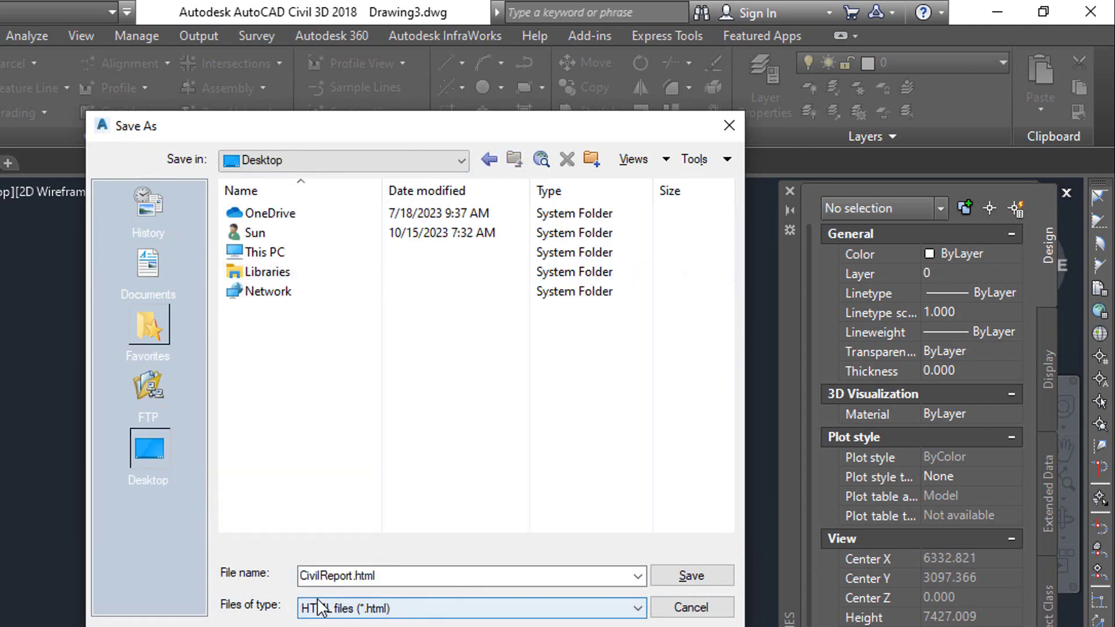
left_click(697, 580)
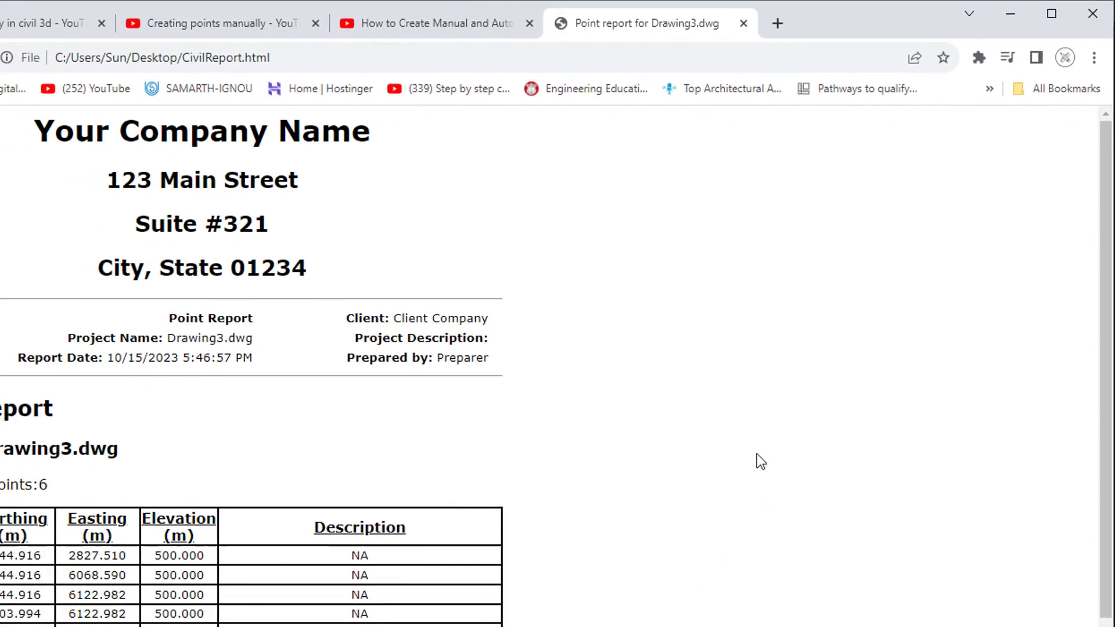
Copy the whole point table from the report, from the Number header to the last description.
scroll(490, 306, "down", 1)
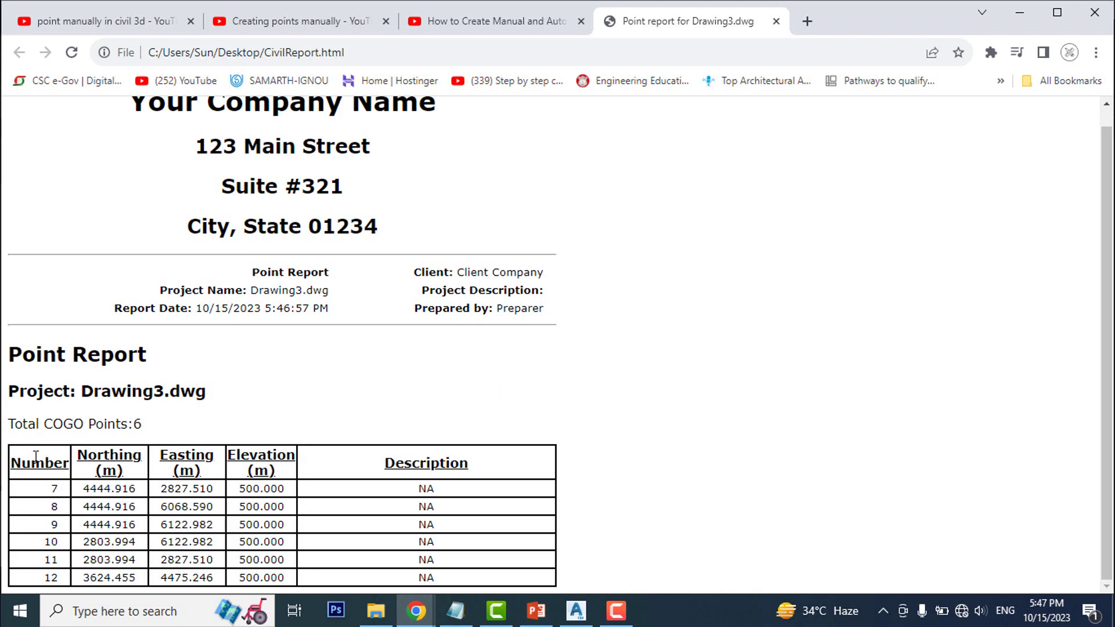
left_click_drag(19, 461, 91, 490)
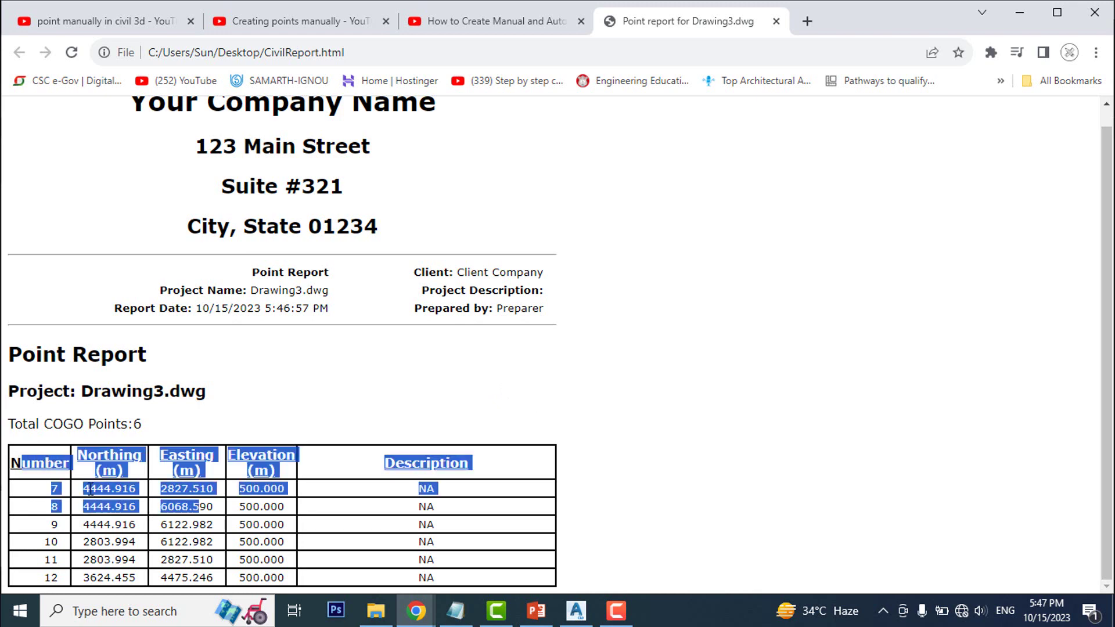
left_click_drag(12, 456, 544, 592)
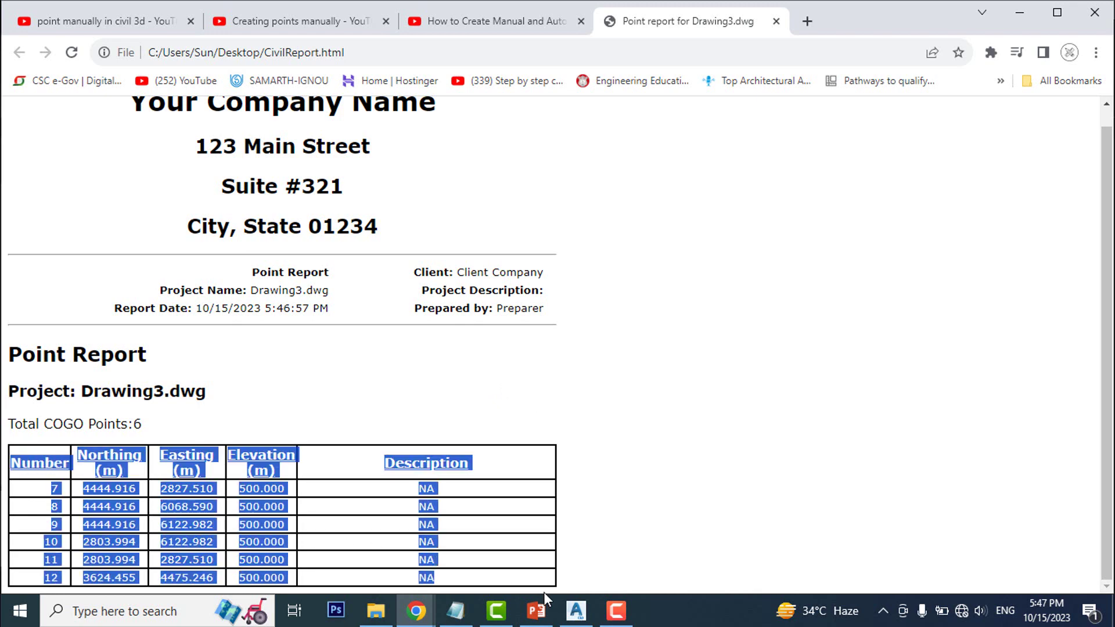
right_click(265, 486)
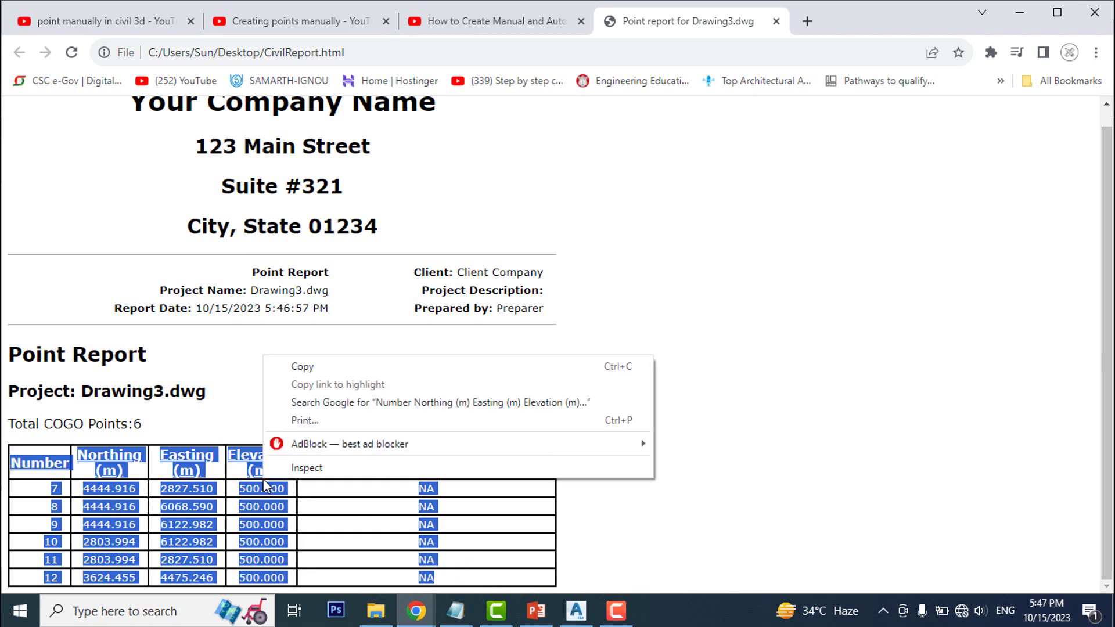
left_click(311, 372)
Switch to Excel 2016, dismiss the activation wizard, and paste the copied point table into a blank workbook with matching destination formatting.
left_click(19, 611)
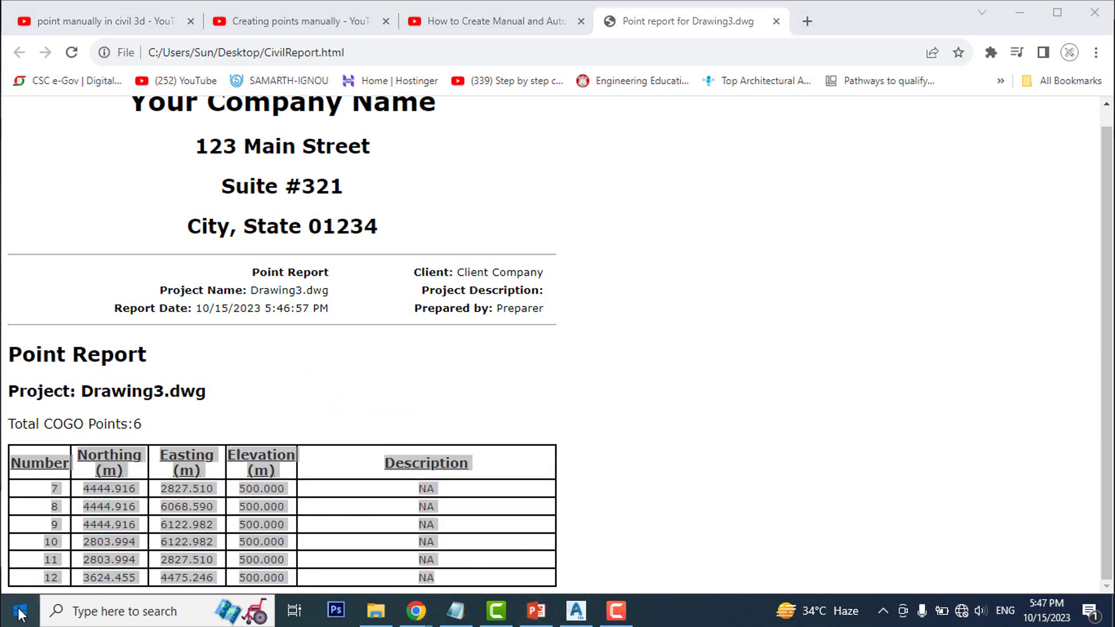
type("EXC")
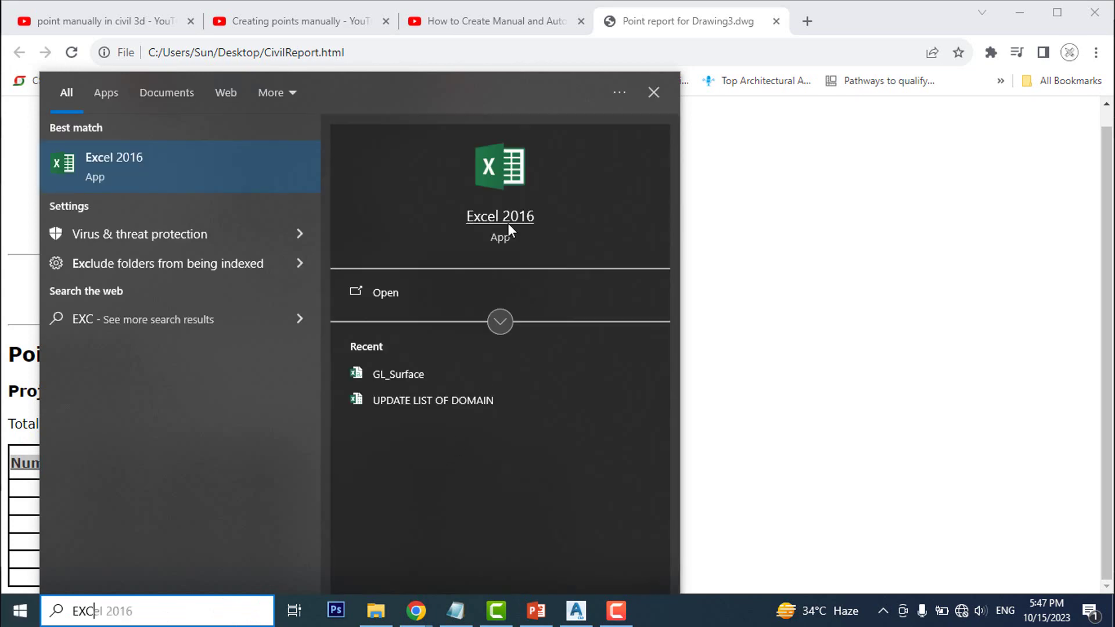
left_click(509, 224)
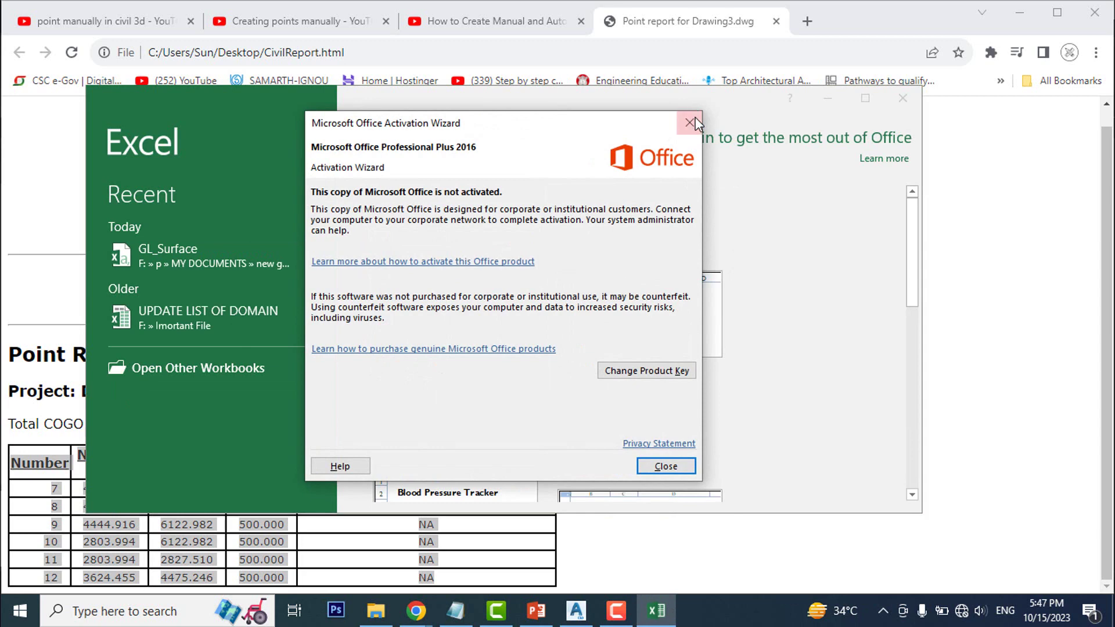
left_click(691, 122)
left_click(865, 98)
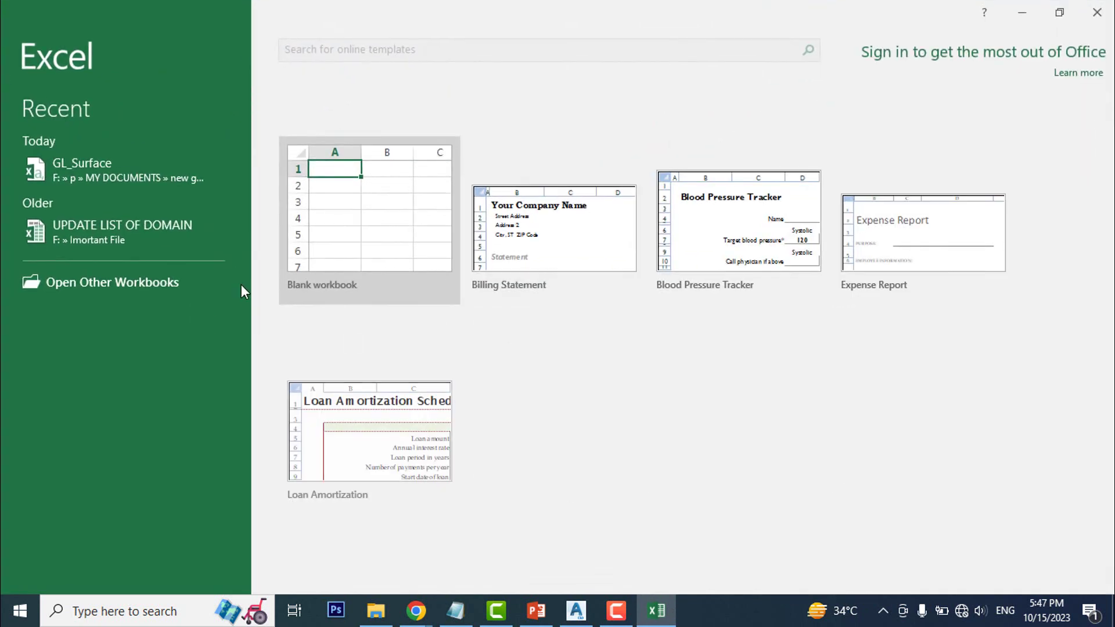
left_click(405, 204)
right_click(169, 220)
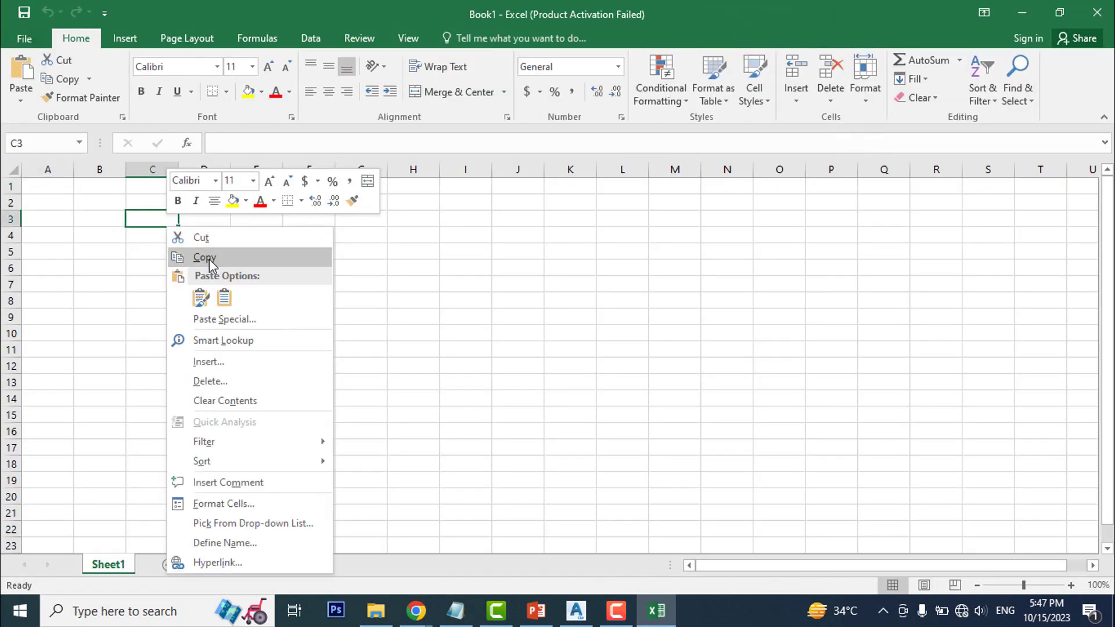
left_click(224, 298)
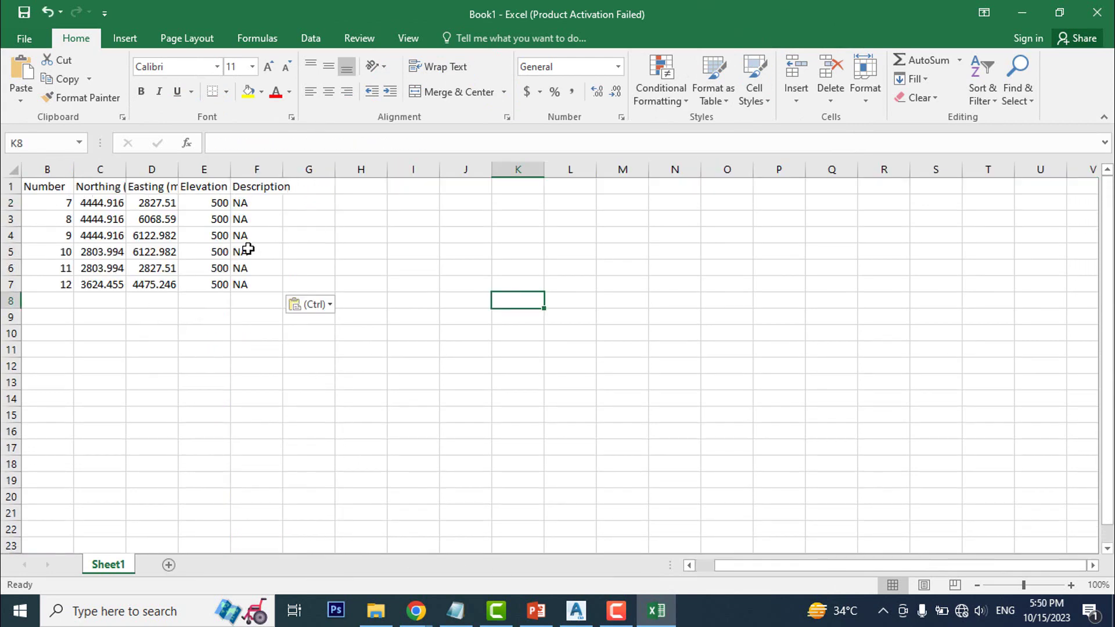
Delete the header row of the point table and autofit the widths of columns B and C.
left_click(43, 191)
left_click(10, 188)
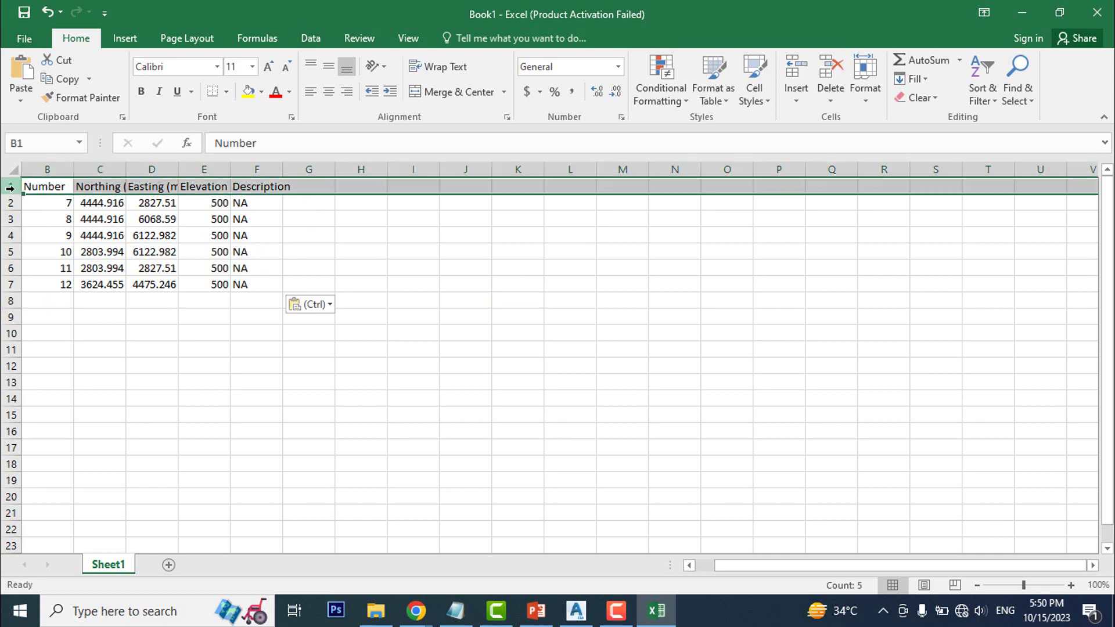
right_click(10, 188)
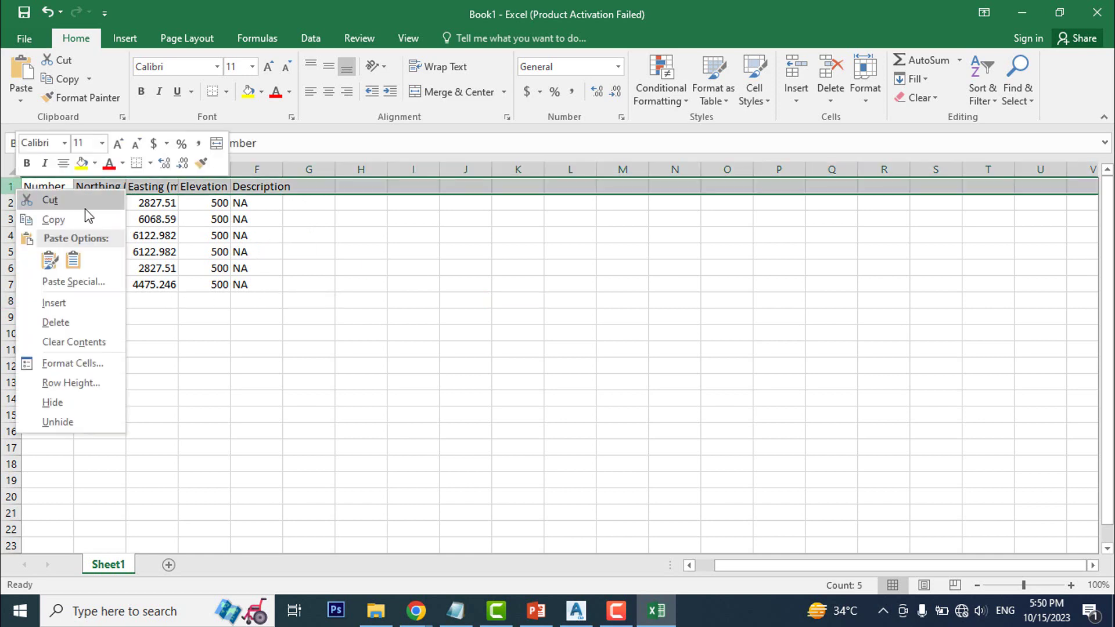
left_click(58, 321)
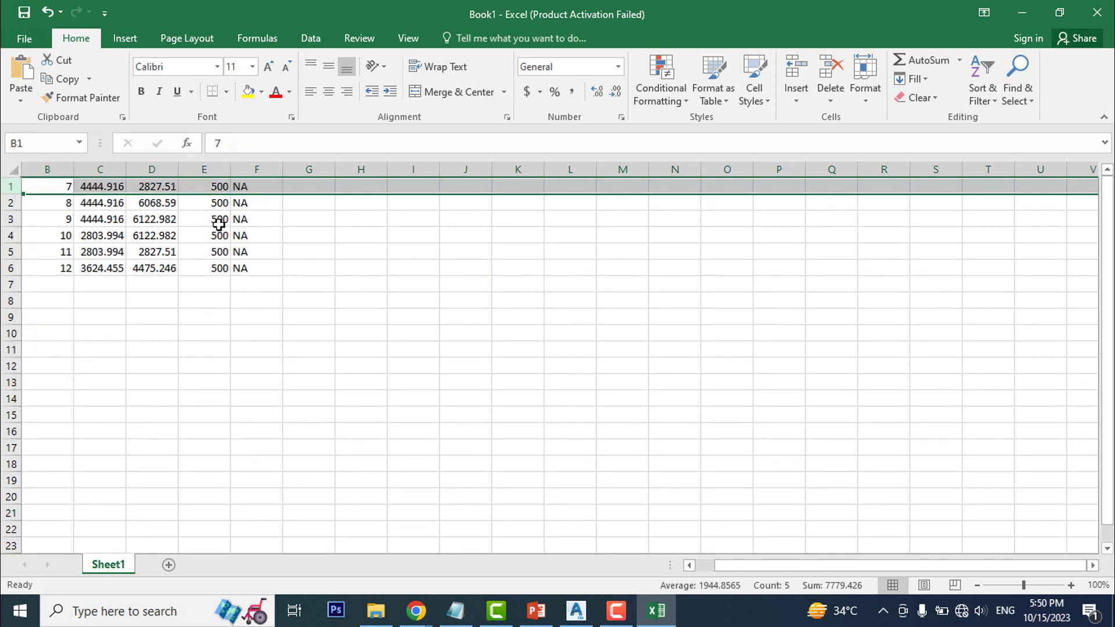
double_click(72, 174)
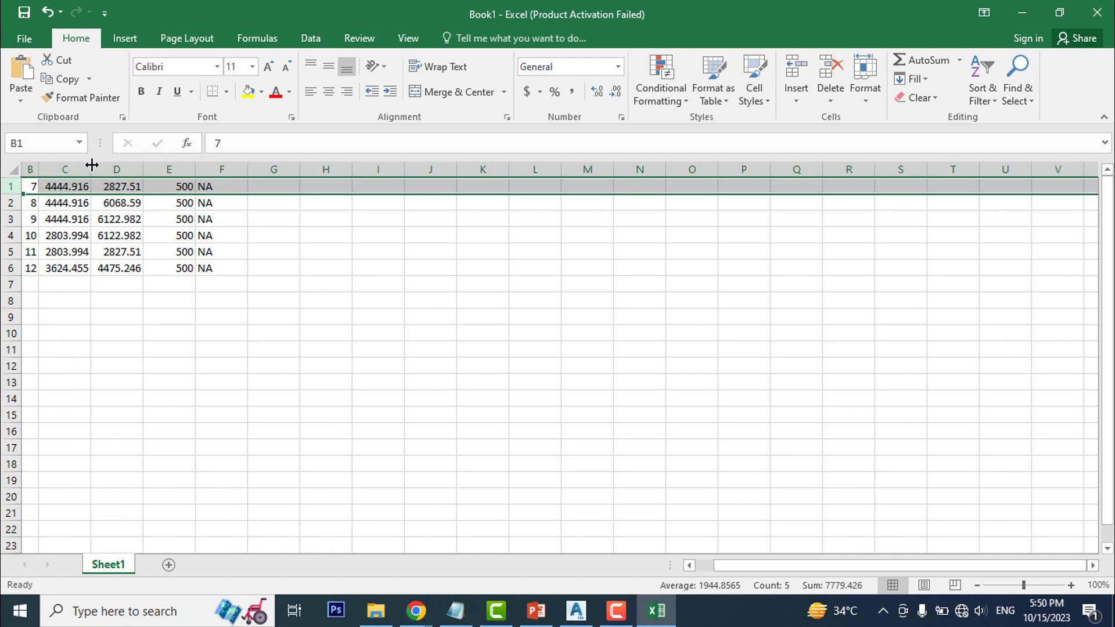
double_click(92, 165)
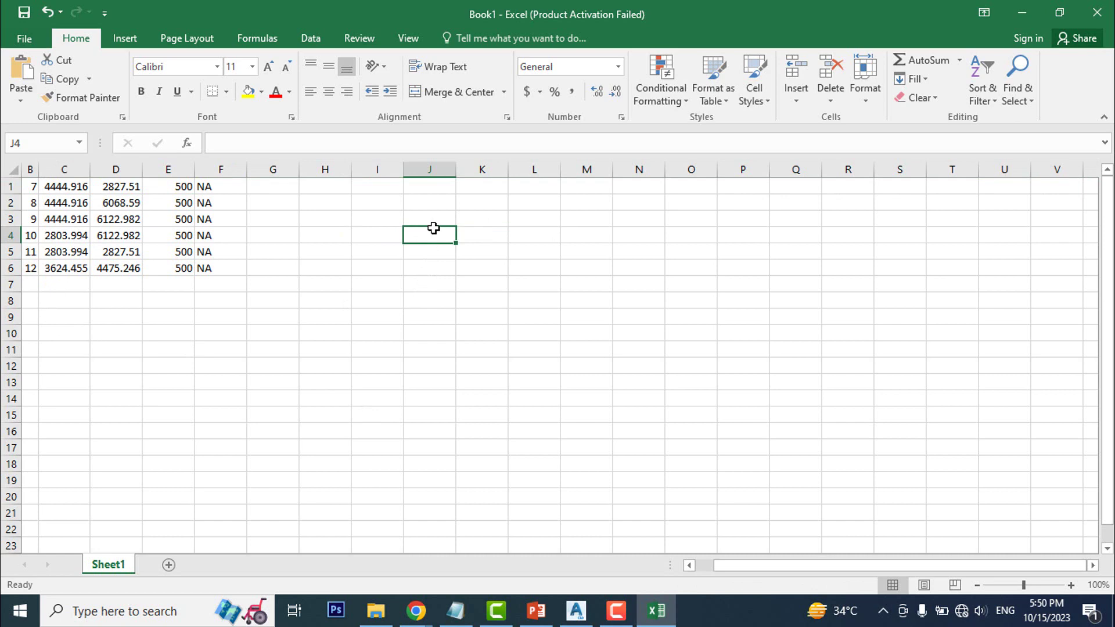
Enter the point format note PNEZD in cell J4 beside the table.
type("PNE")
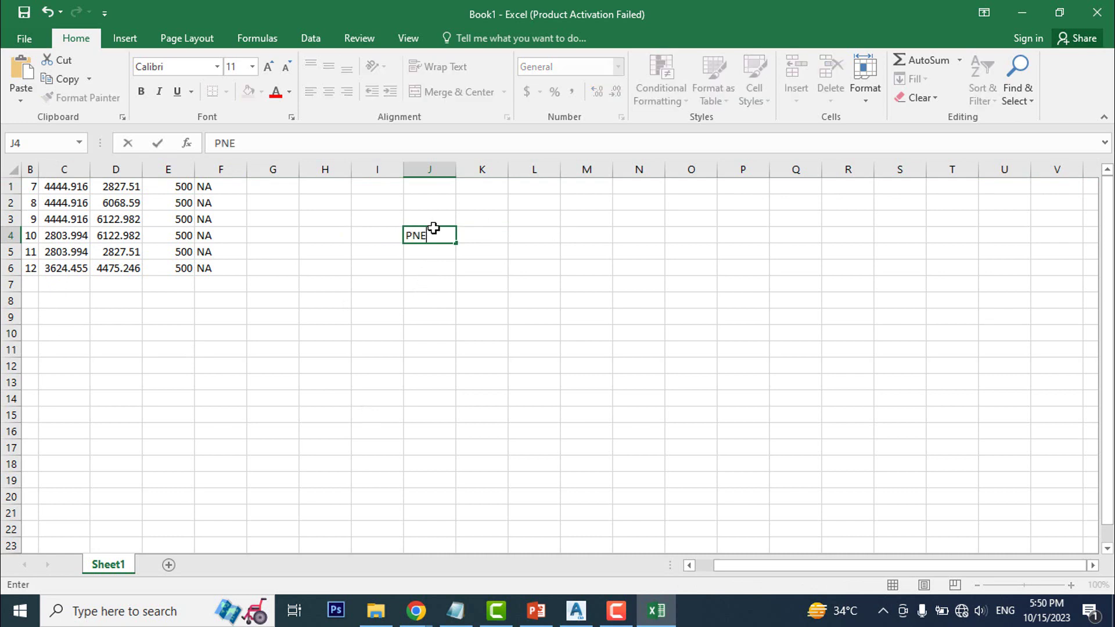
type("ZD")
left_click(554, 239)
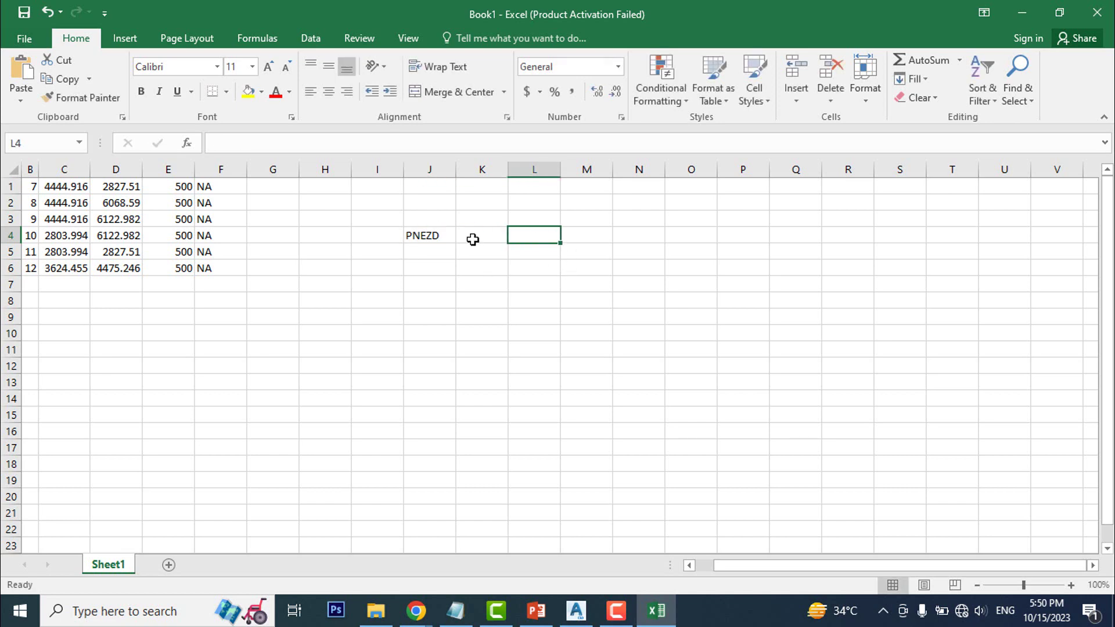
left_click_drag(473, 240, 416, 235)
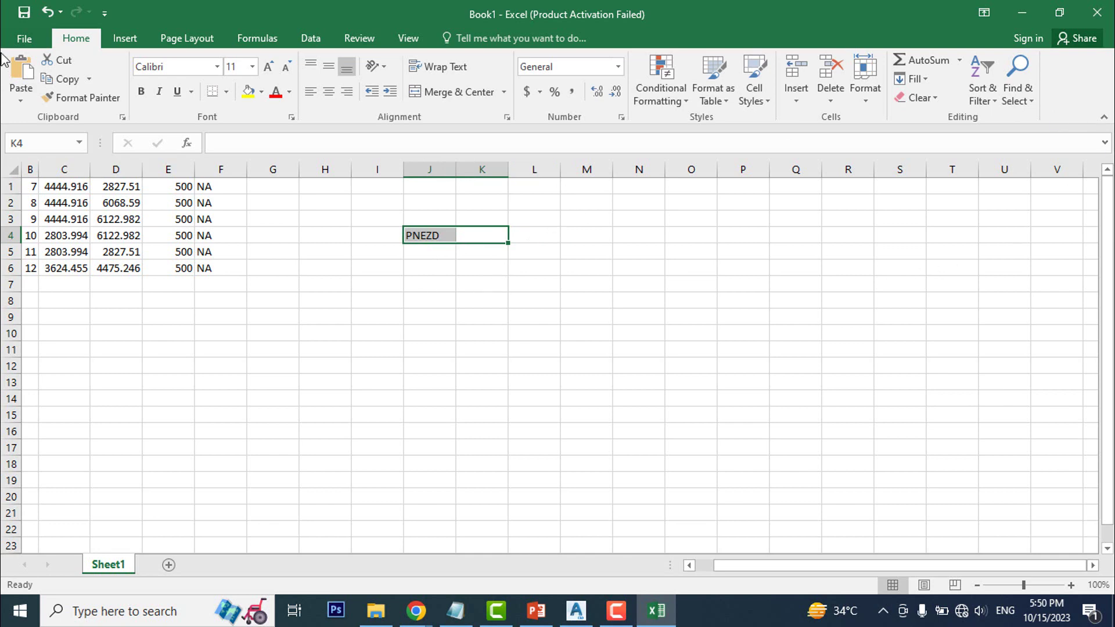
Save the workbook as Book1 on the Desktop in CSV (Comma delimited) format, and keep using that format.
left_click(25, 40)
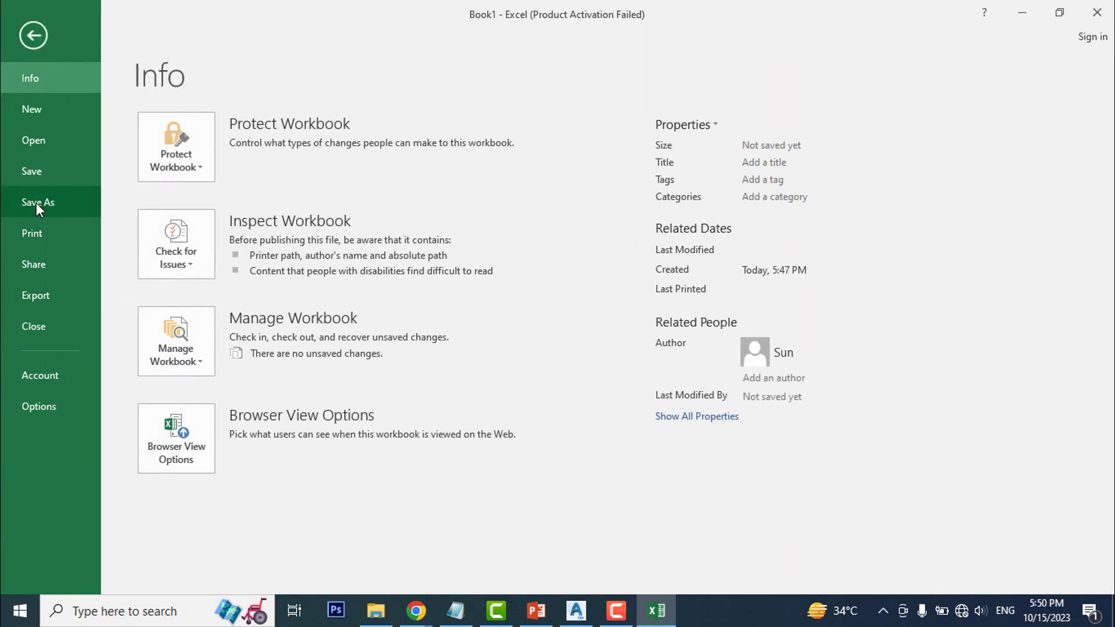
left_click(36, 202)
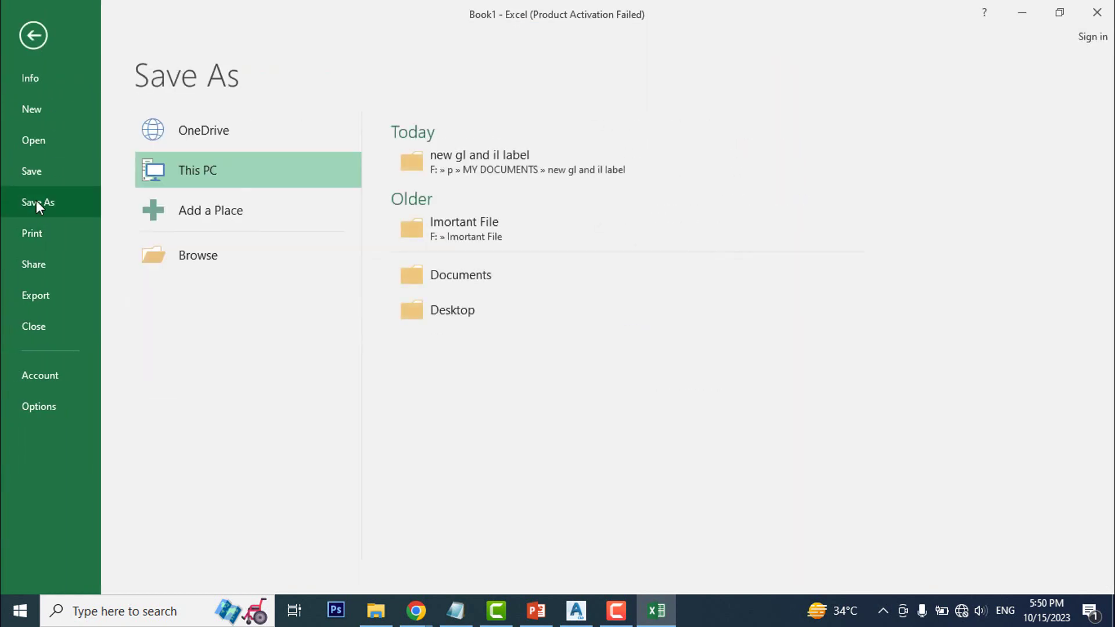
left_click(192, 264)
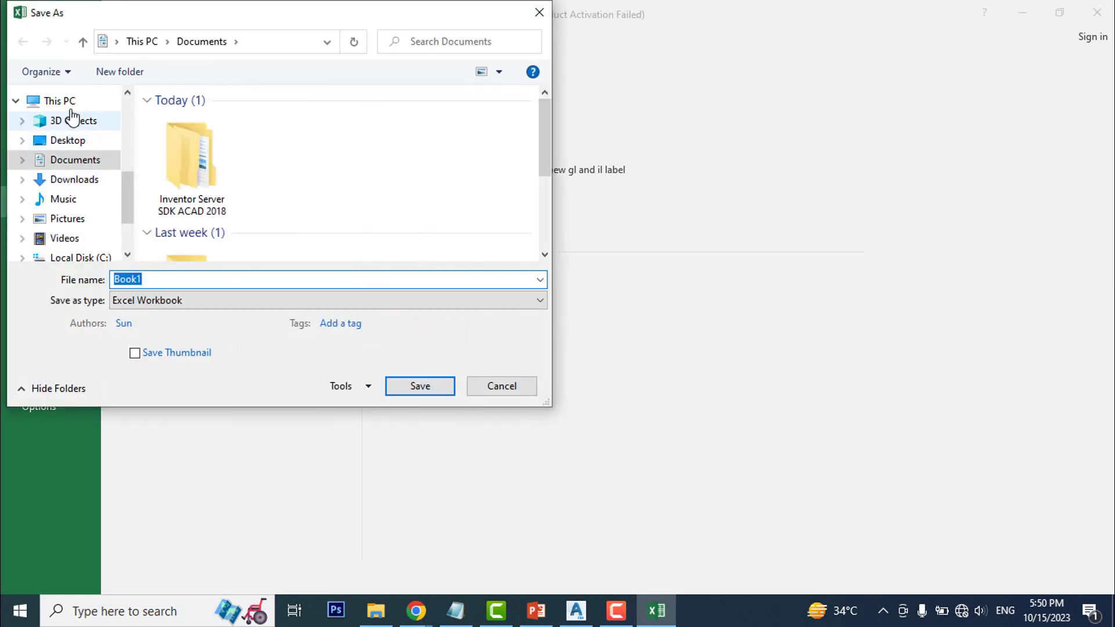
left_click(67, 141)
left_click(242, 302)
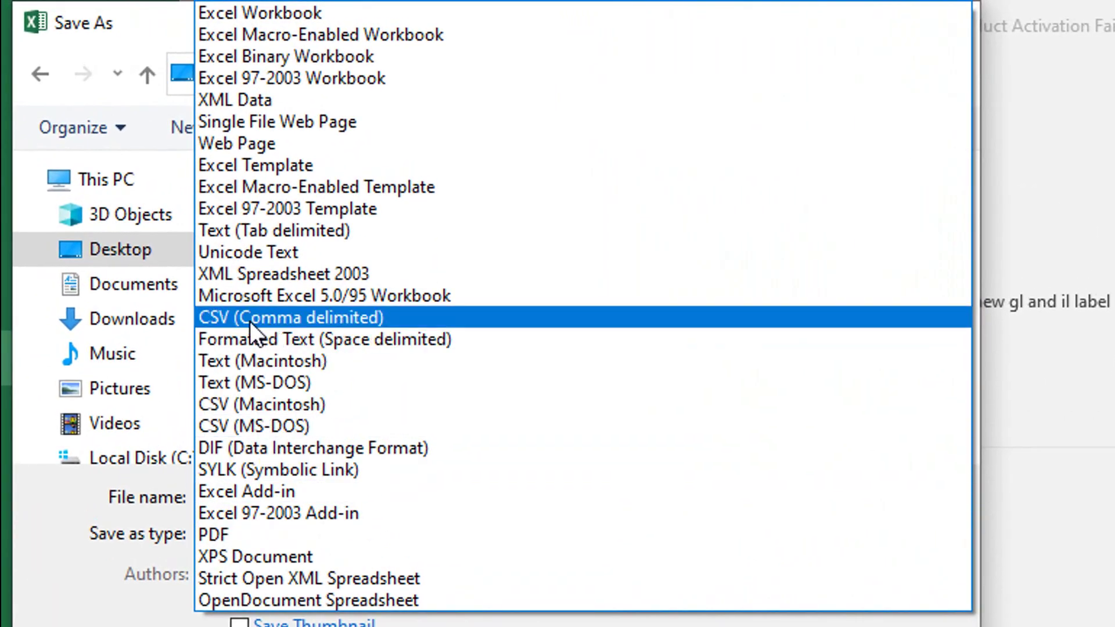
left_click(280, 319)
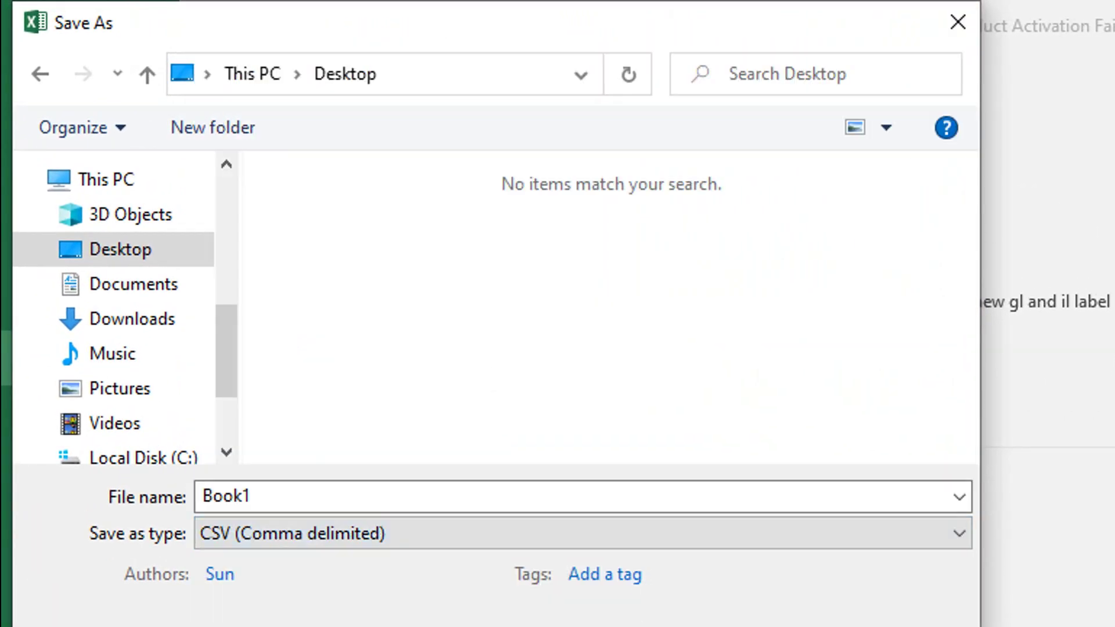
left_click(767, 625)
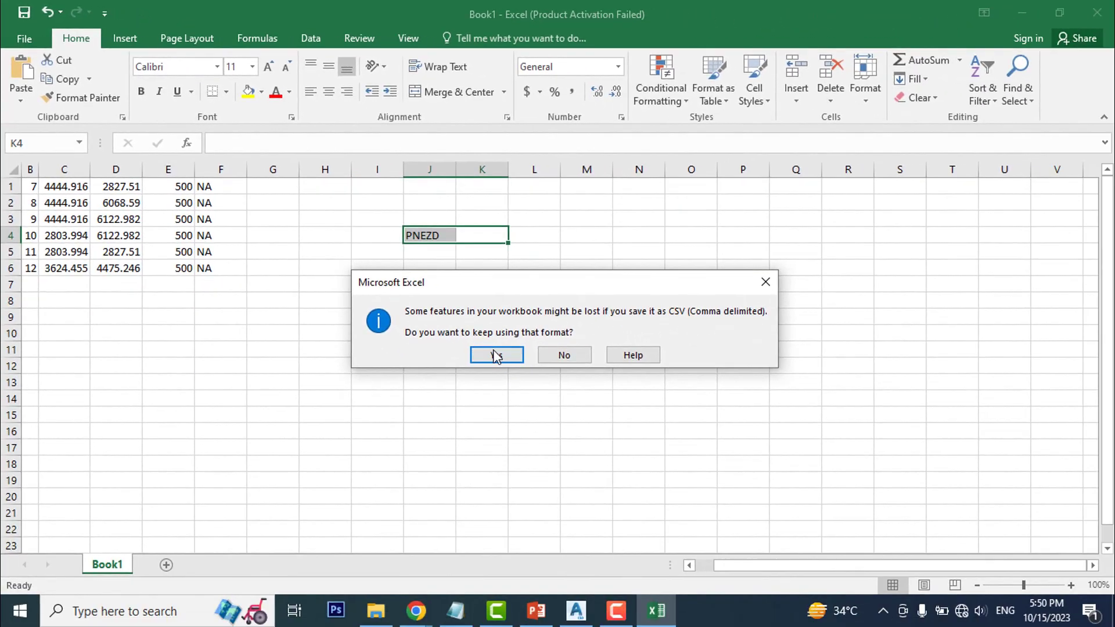
left_click(497, 355)
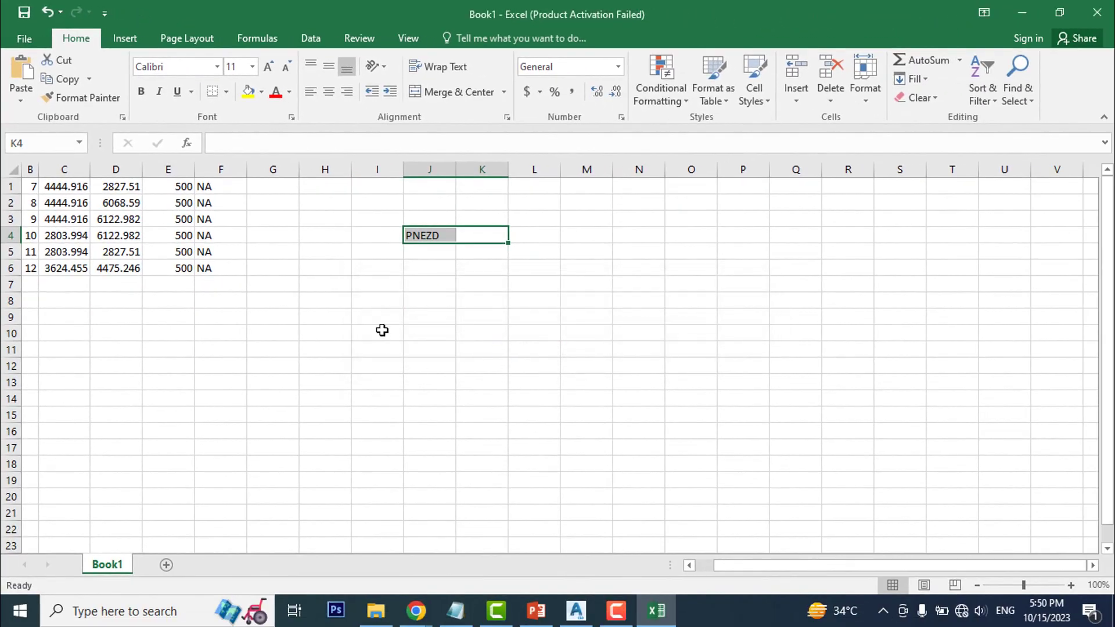
left_click(309, 315)
Minimize the open windows, open the Book1 file from the desktop, and dismiss the request to reopen it.
left_click(1022, 11)
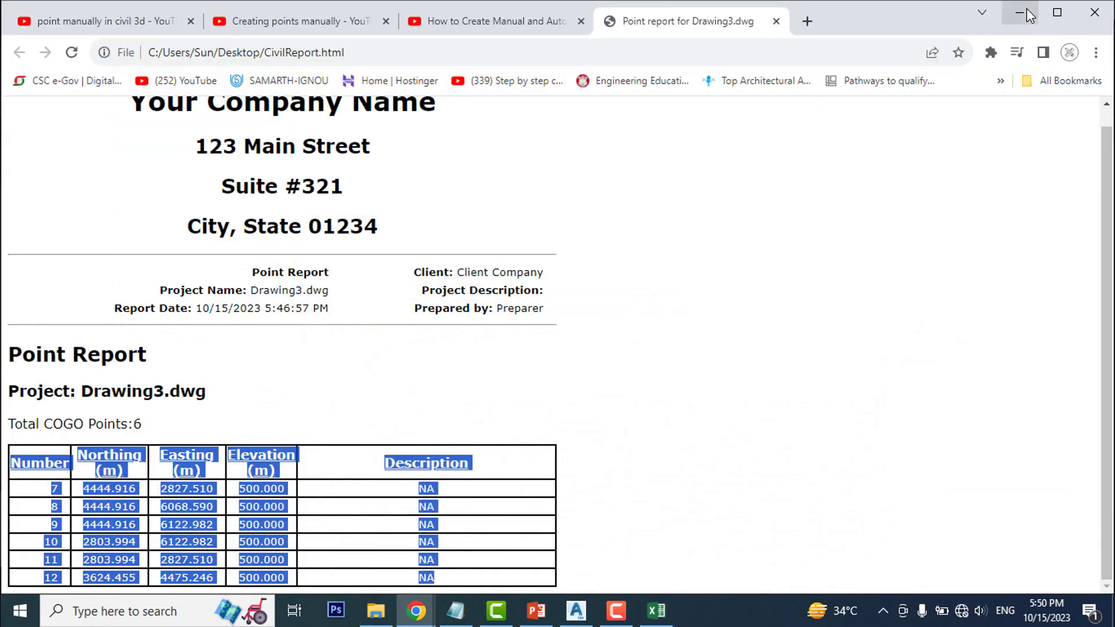
left_click(1022, 12)
left_click(1024, 12)
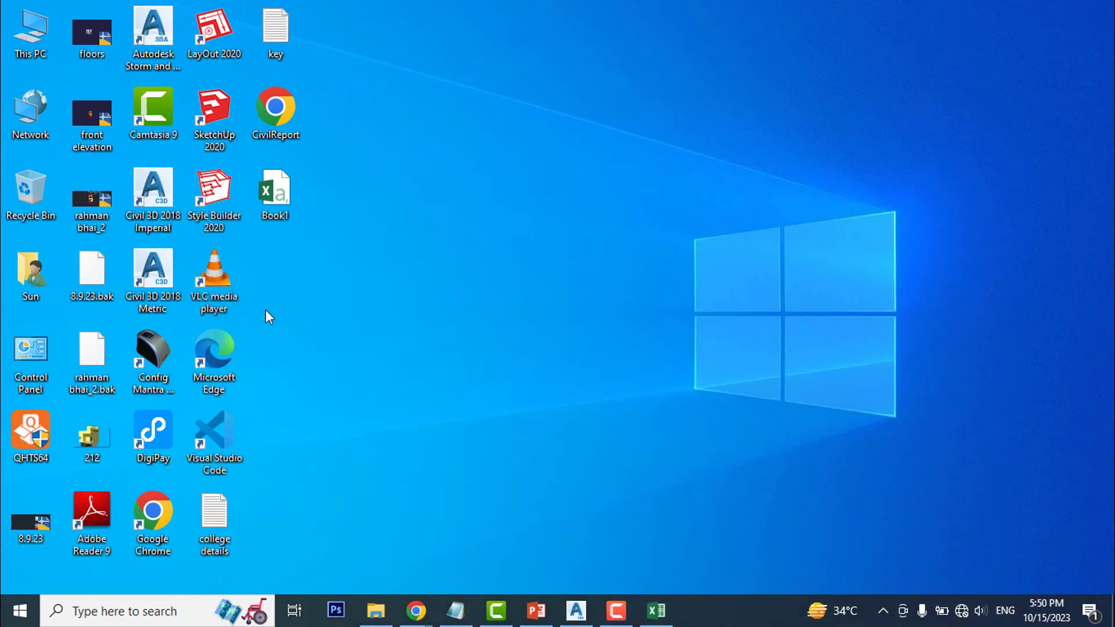
double_click(270, 192)
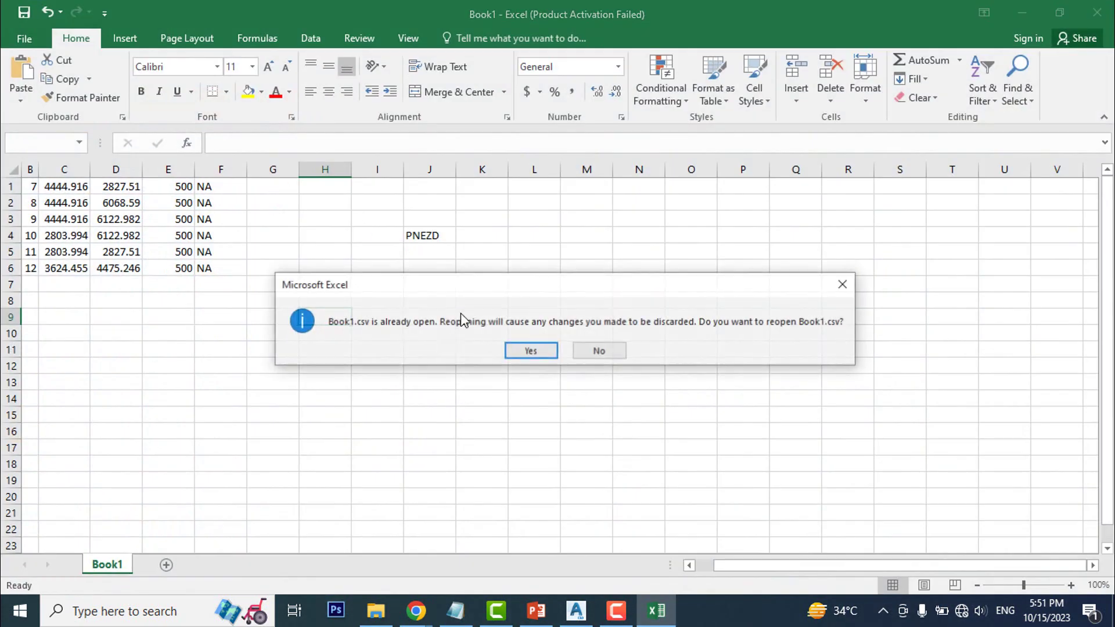
left_click(844, 284)
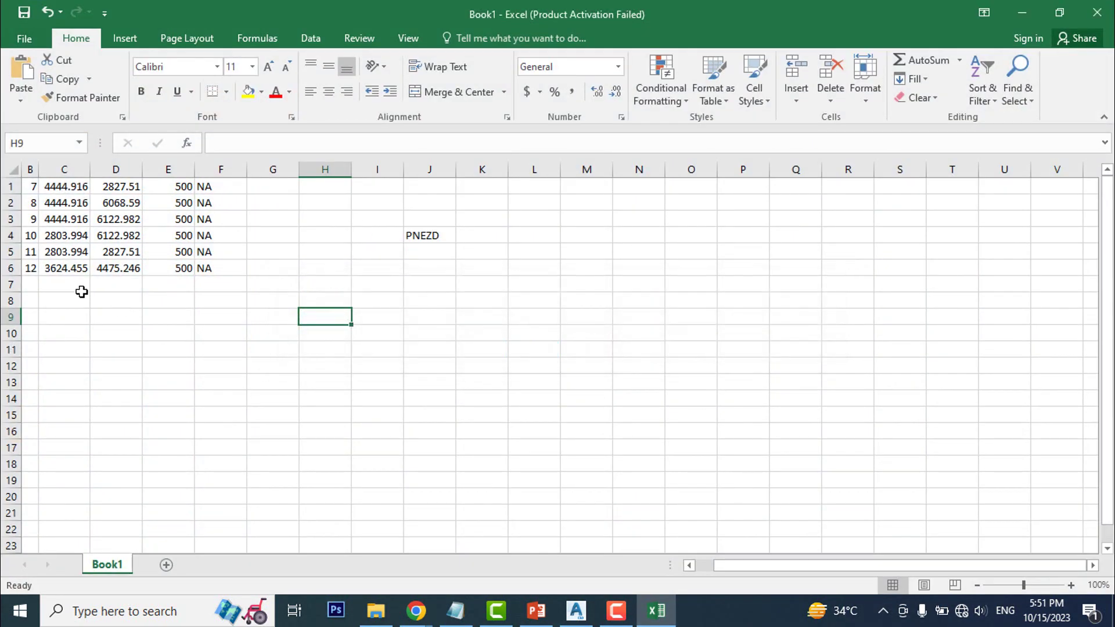